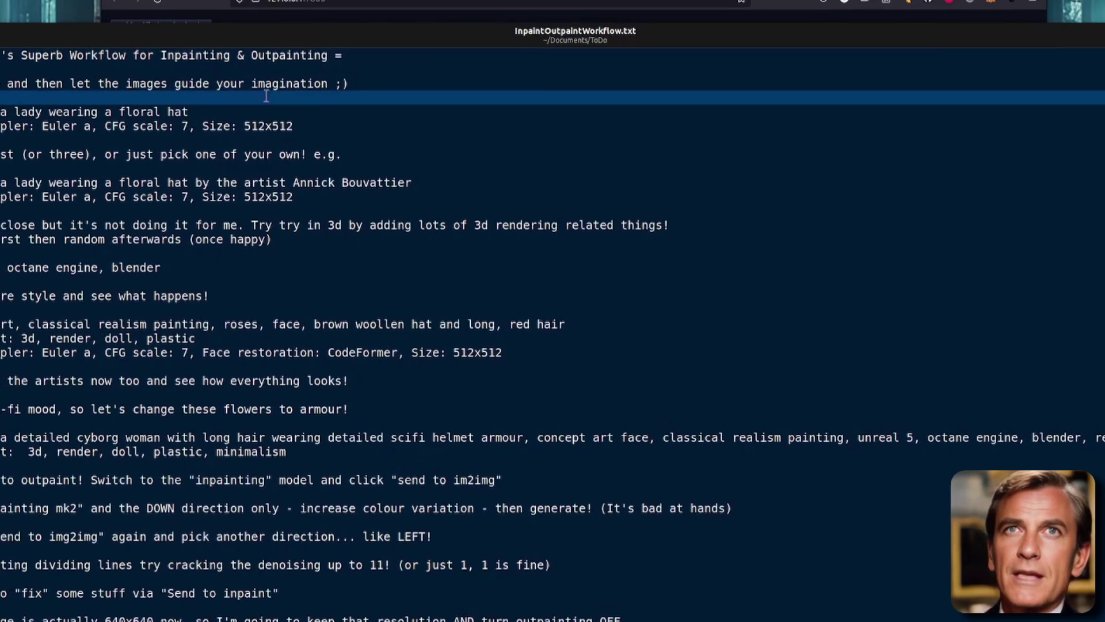
Copy "A portrait of a lady wearing a floral hat" from the workflow notes into the txt2img prompt in the Stable Diffusion web UI
{"action": "left_click", "coordinate": [287, 106]}
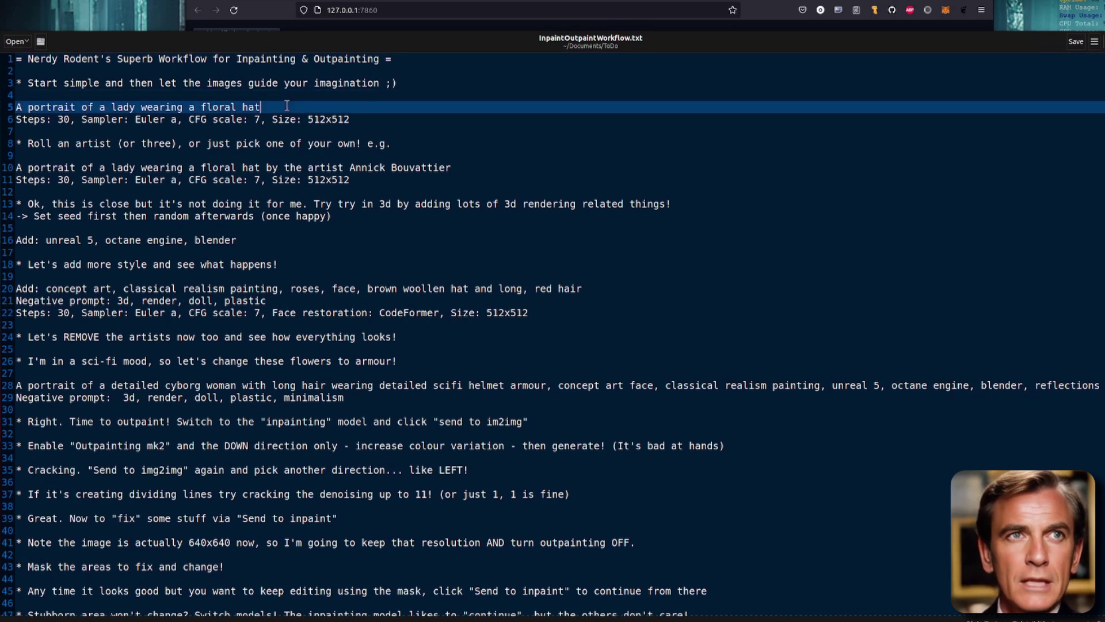
{"action": "key", "text": "shift+Home"}
{"action": "key", "text": "ctrl+c"}
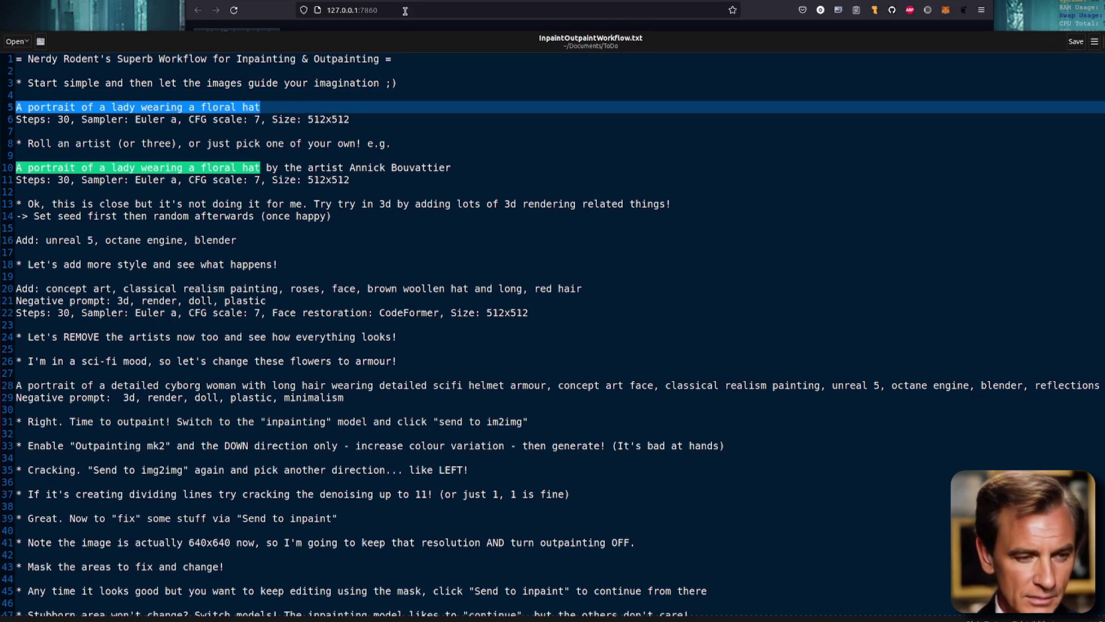
{"action": "key", "text": "alt+Tab"}
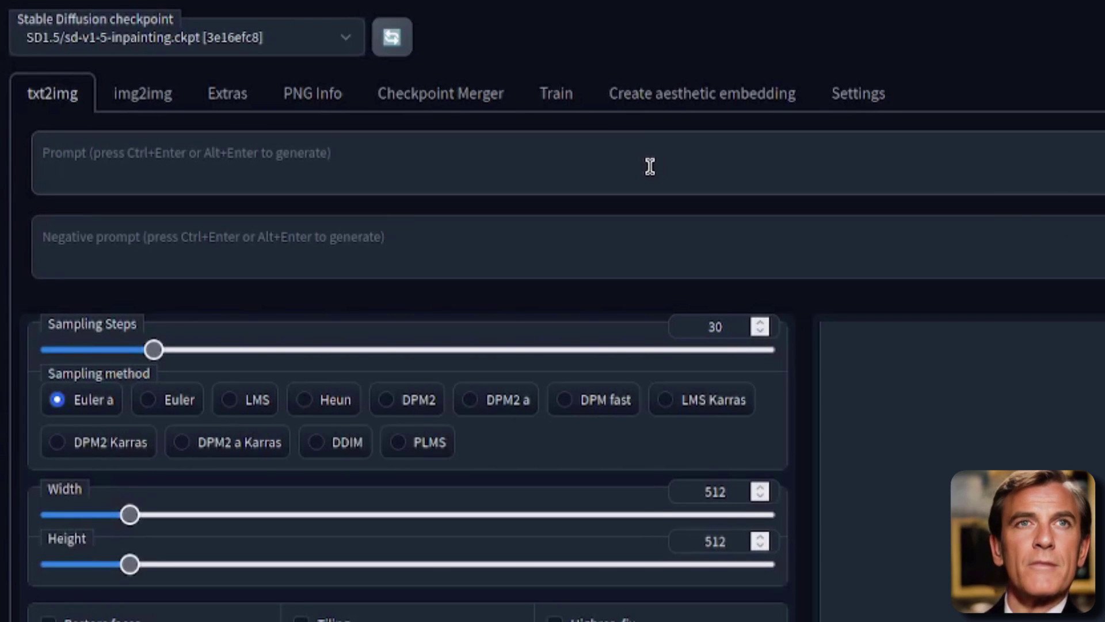
{"action": "left_click", "coordinate": [650, 166]}
{"action": "key", "text": "ctrl+v"}
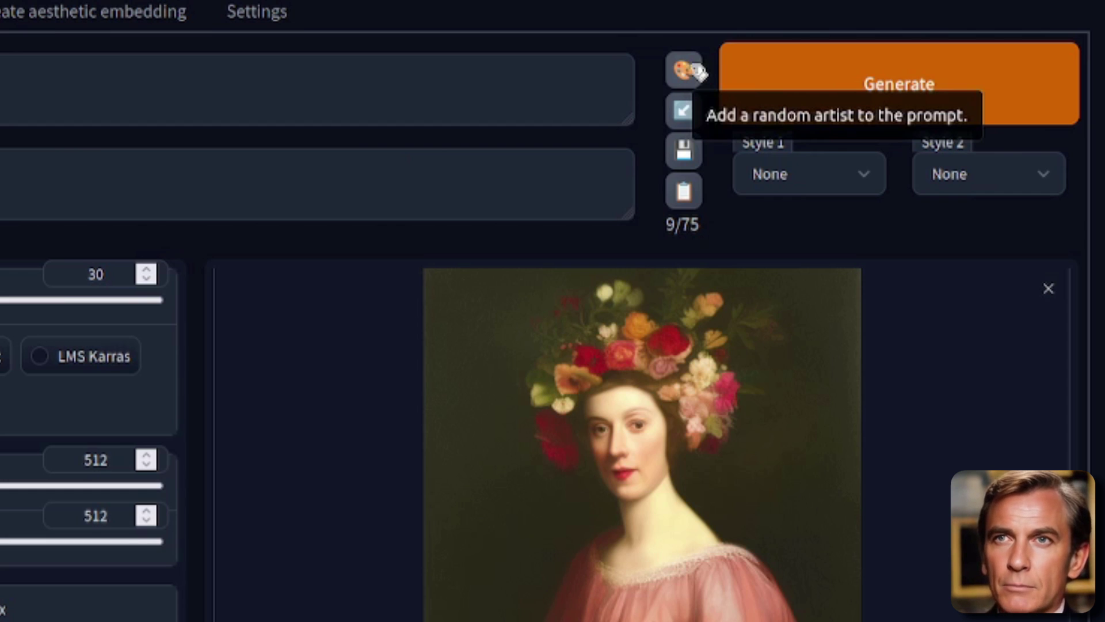
Add a random artist to the prompt and generate images with it
{"action": "left_click", "coordinate": [685, 70]}
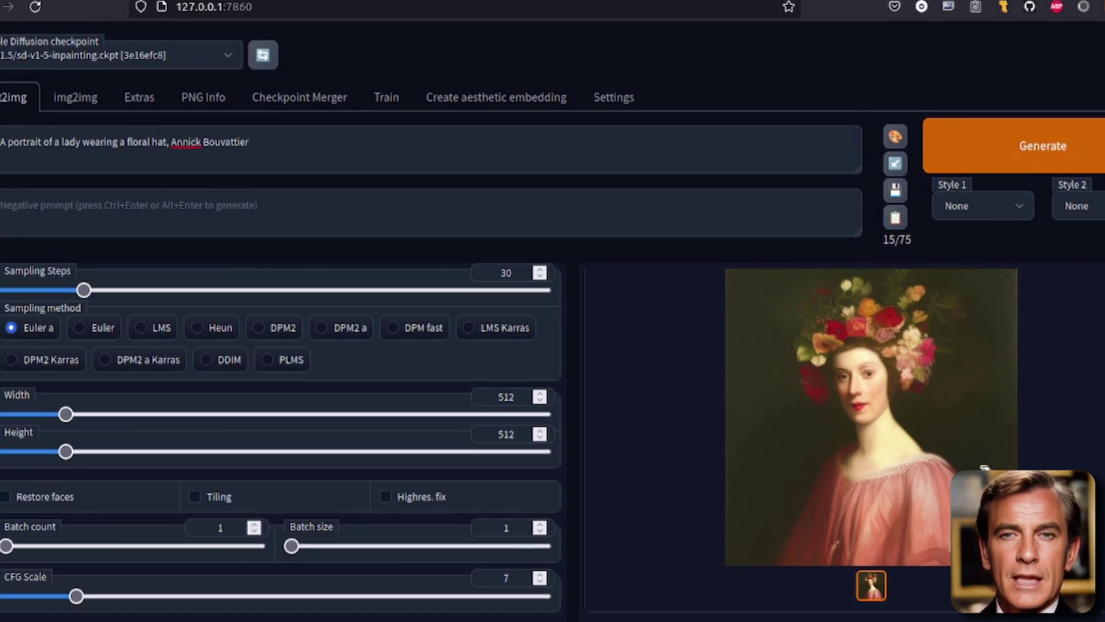
{"action": "key", "text": "ctrl+Return"}
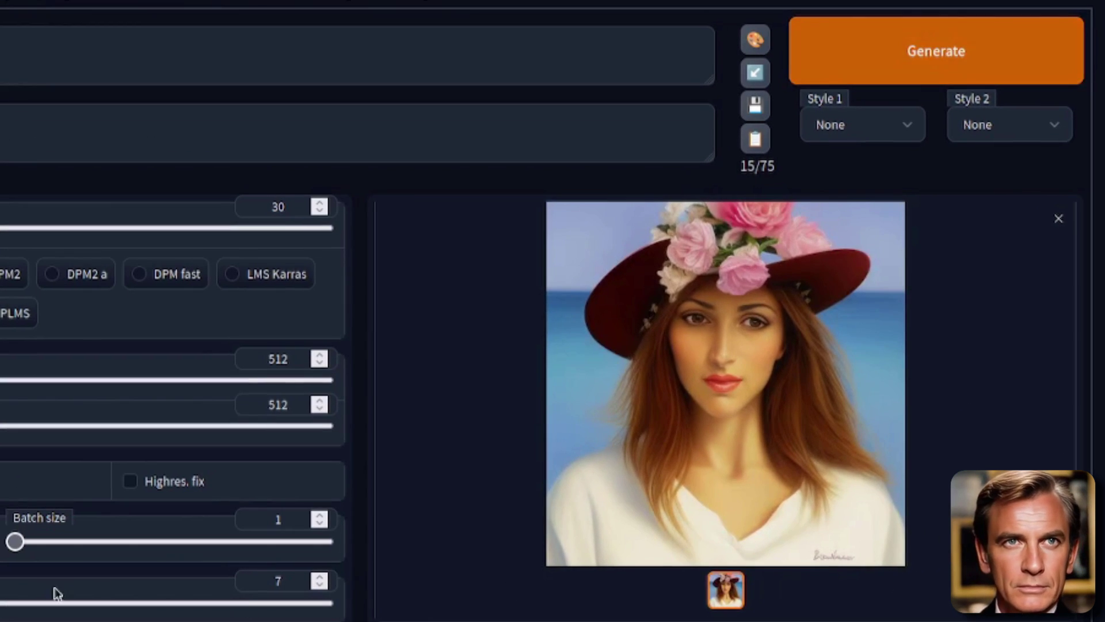
{"action": "key", "text": "ctrl+Return"}
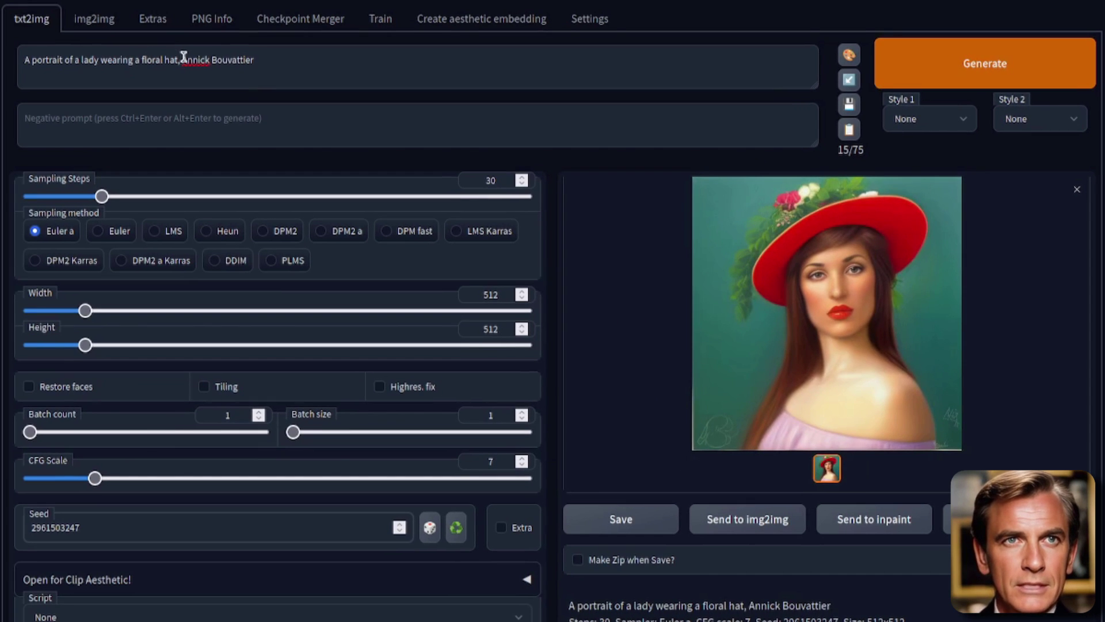
Copy the artist name Annick Bouvattier, remove it and its comma from the prompt, and generate an image without the artist
{"action": "left_click_drag", "start_coordinate": [182, 60], "coordinate": [361, 75]}
{"action": "key", "text": "ctrl+c"}
{"action": "key", "text": "BackSpace"}
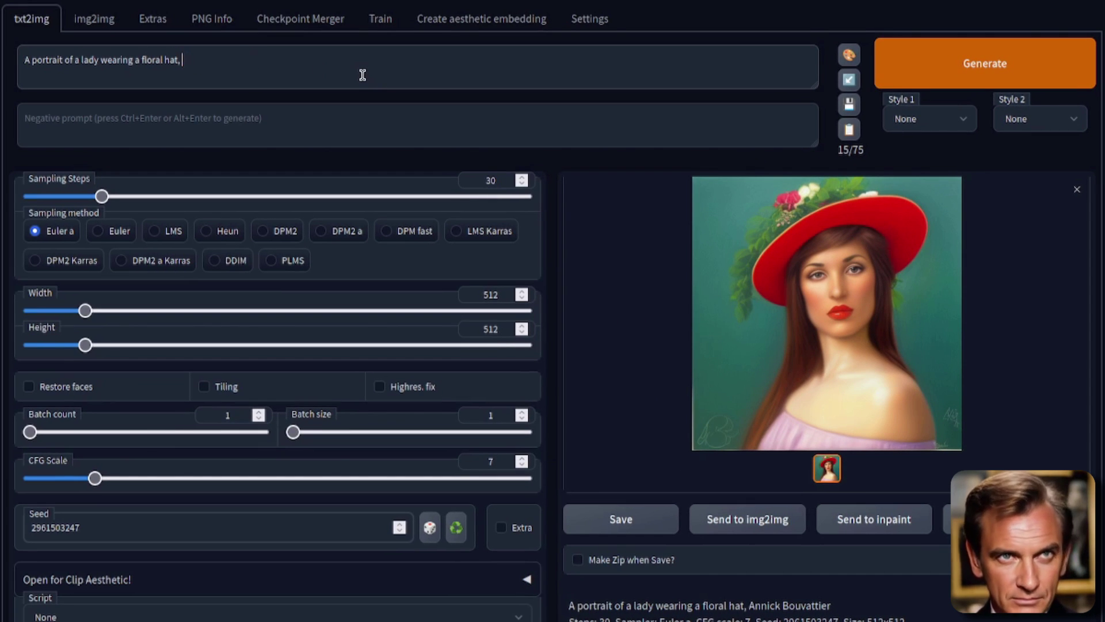
{"action": "key", "text": "BackSpace"}
{"action": "key", "text": "BackSpace"}
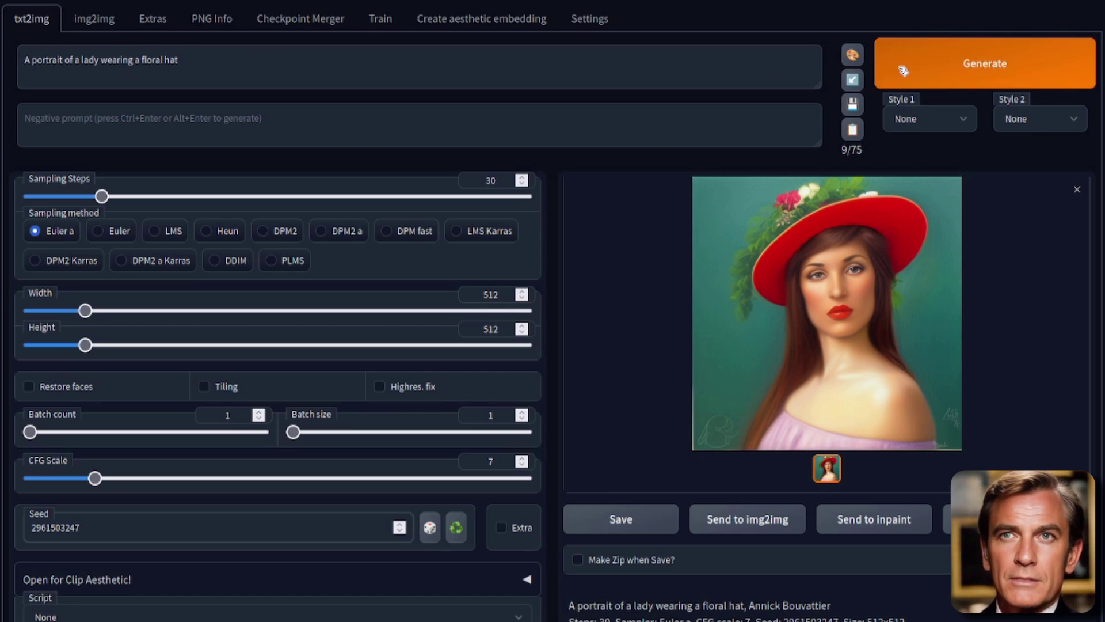
{"action": "left_click", "coordinate": [897, 68]}
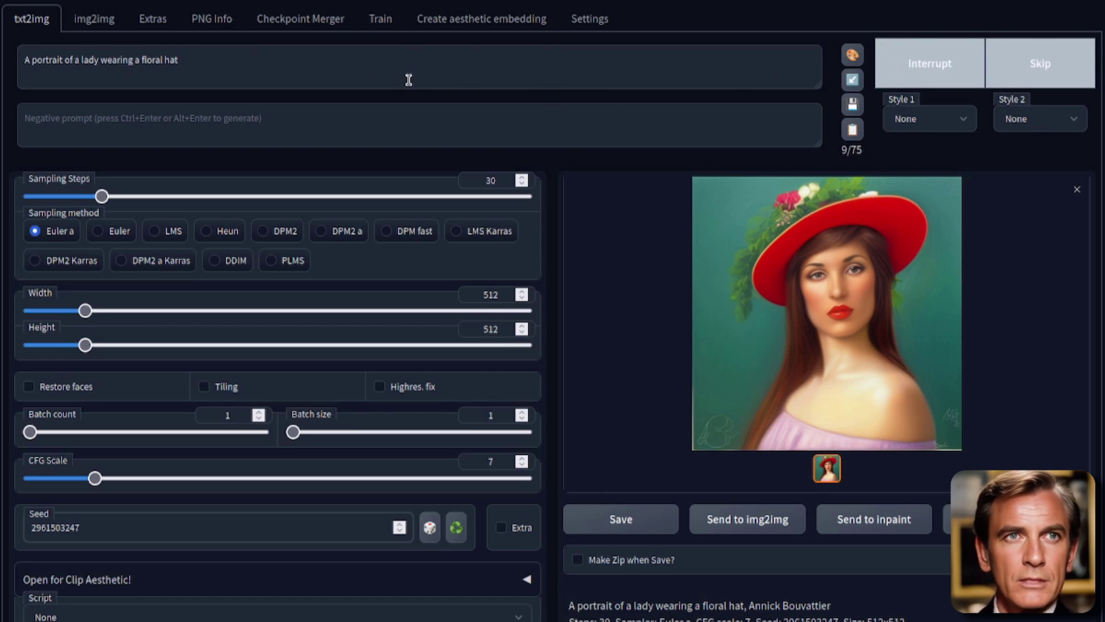
Put ", Annick Bouvattier" back at the end of the prompt and regenerate the image
{"action": "left_click", "coordinate": [457, 70]}
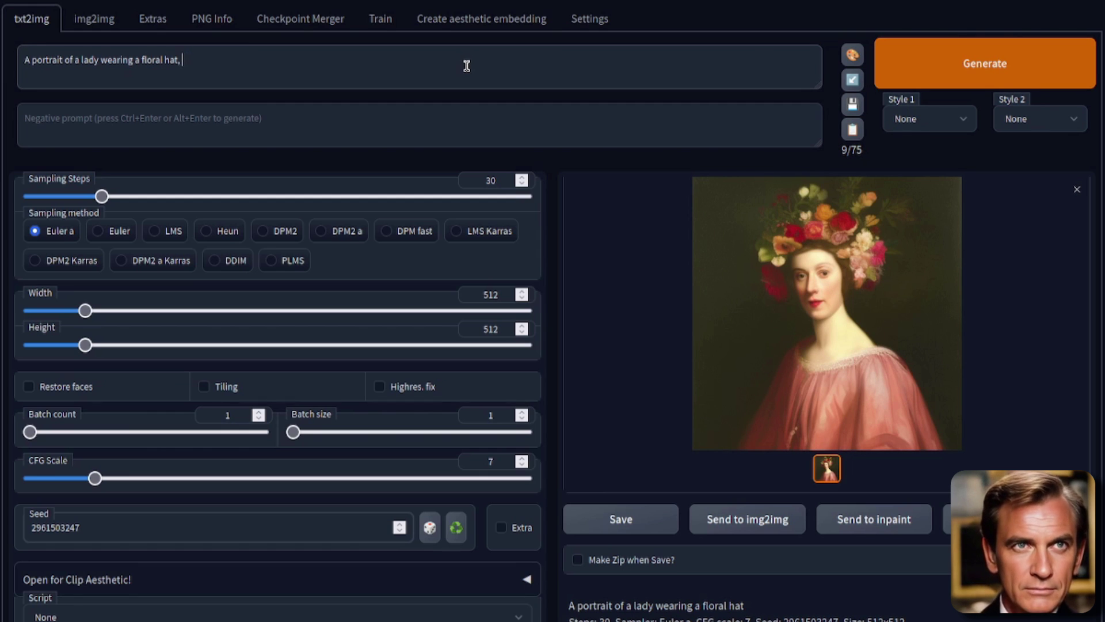
{"action": "type", "text": ","}
{"action": "key", "text": "ctrl+v"}
{"action": "key", "text": "ctrl+Return"}
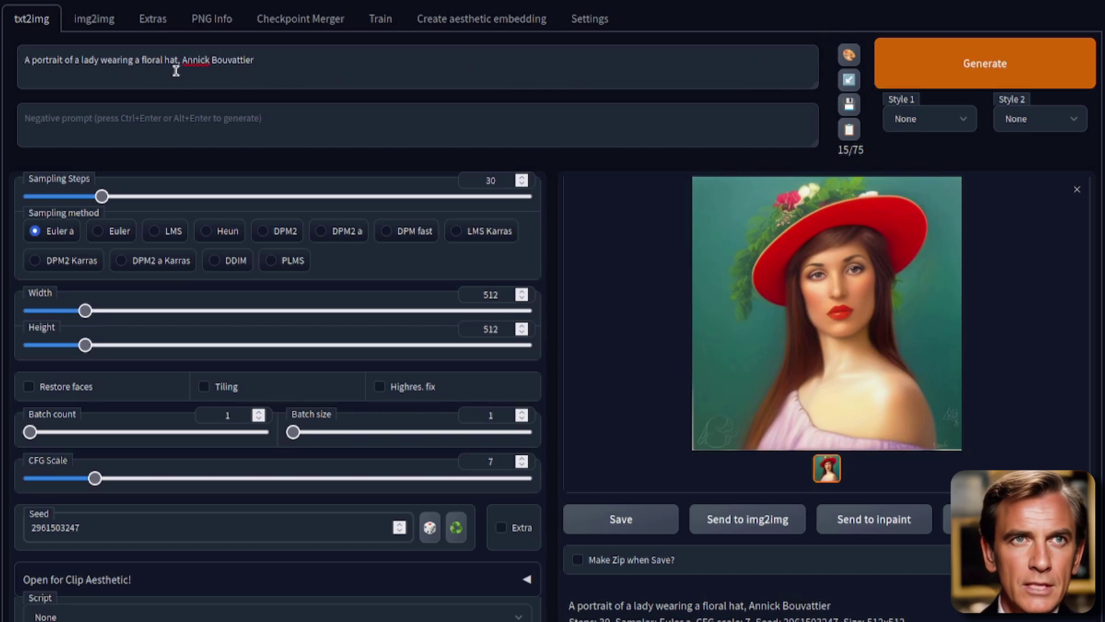
Replace the comma before Annick Bouvattier with "by artist" in the prompt and regenerate the image
{"action": "key", "text": "BackSpace"}
{"action": "type", "text": "by artis"}
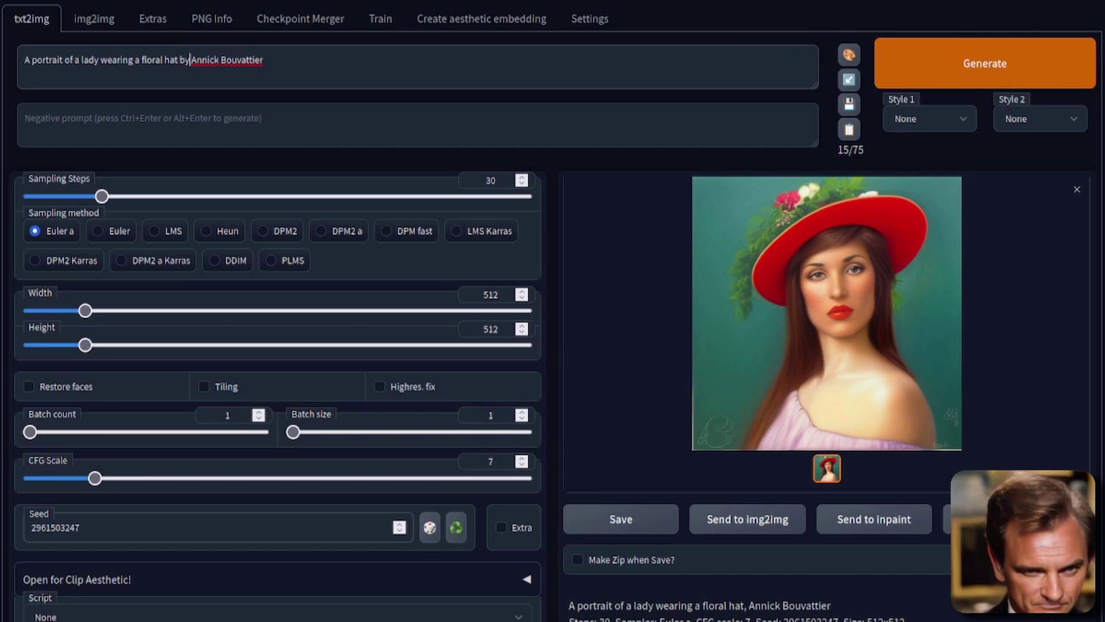
{"action": "type", "text": "t"}
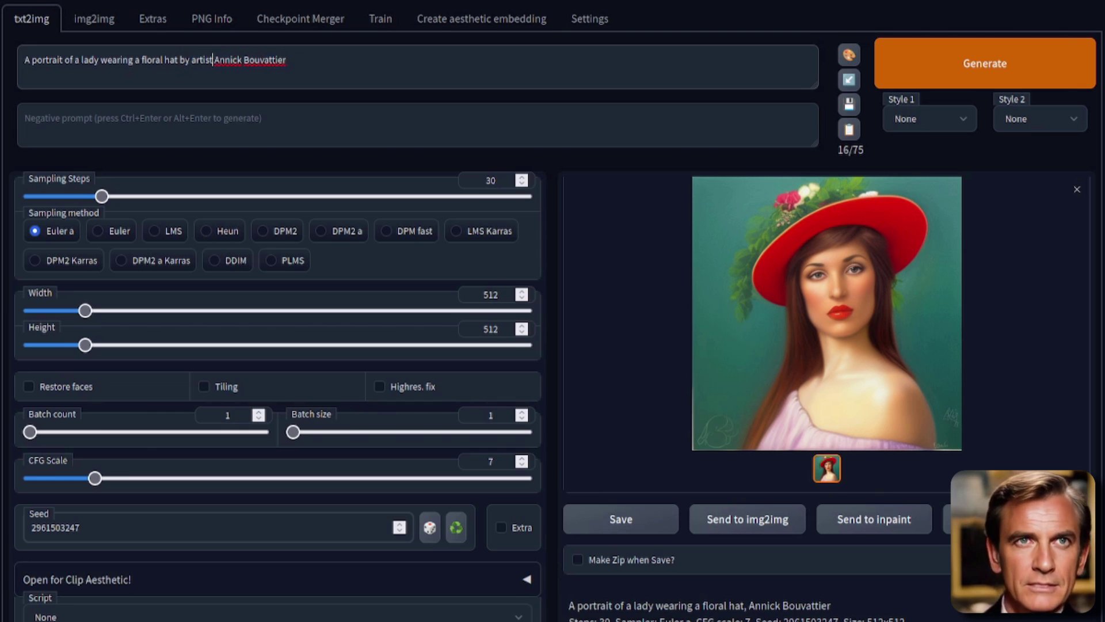
{"action": "key", "text": "ctrl+Return"}
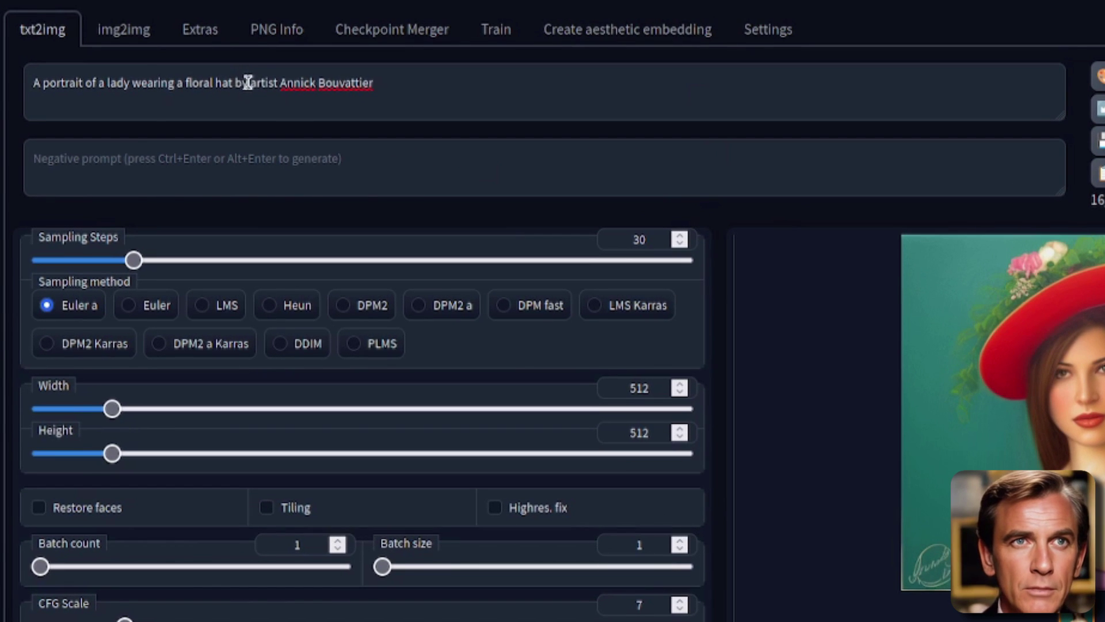
Replace "artist Annick Bouvattier" with random artists and remove the comma after "by", giving "by Jeremy Geddes, Annie Rose Laing, Maria Pascual Alberich"
{"action": "left_click_drag", "start_coordinate": [190, 60], "coordinate": [402, 76]}
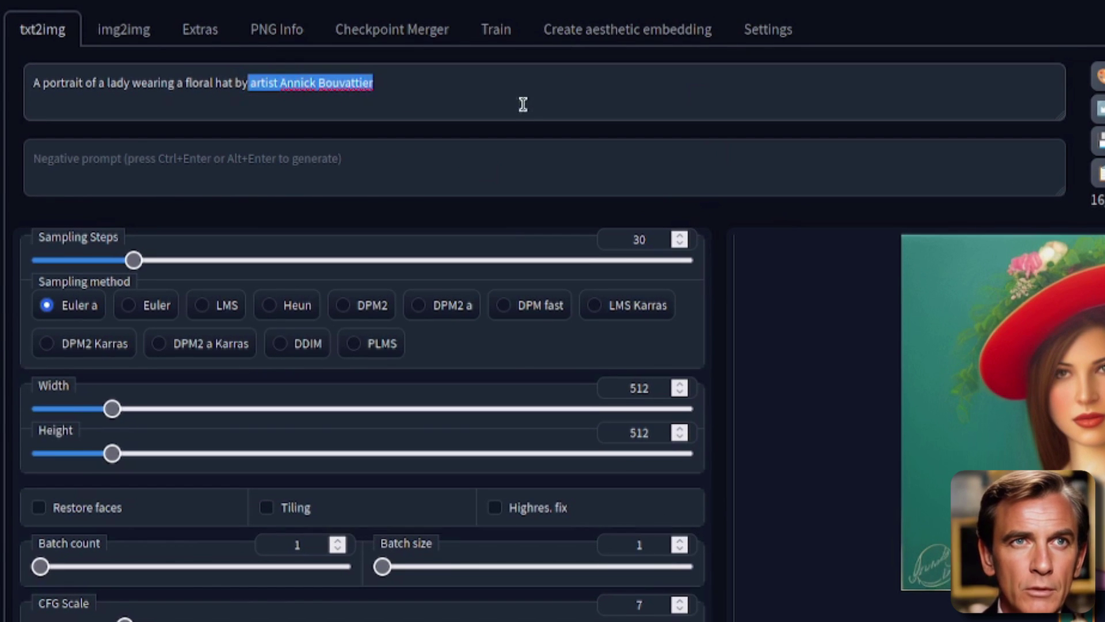
{"action": "key", "text": "BackSpace"}
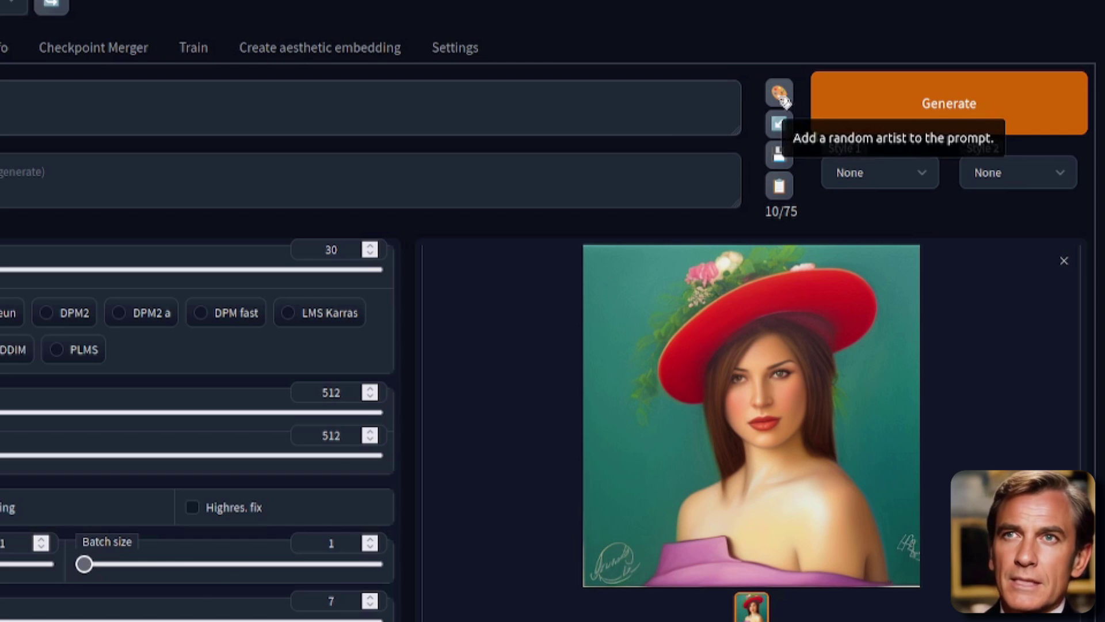
{"action": "left_click", "coordinate": [780, 94]}
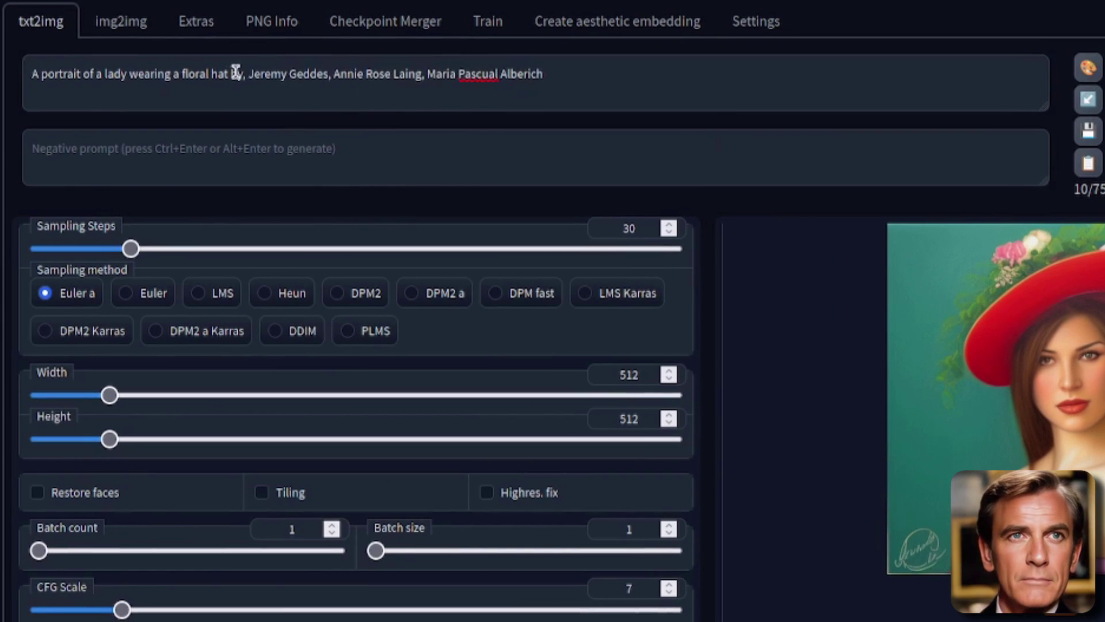
{"action": "left_click", "coordinate": [247, 73]}
{"action": "key", "text": "BackSpace"}
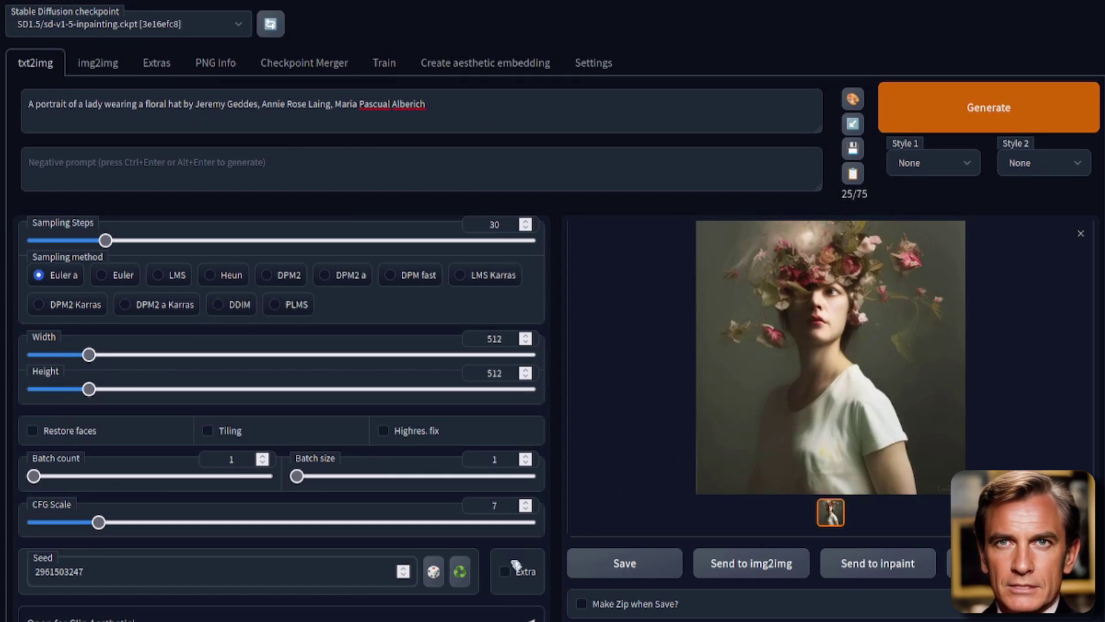
Set the seed to random (-1), generate two images, and reuse the seed of the last one
{"action": "left_click", "coordinate": [433, 571]}
{"action": "left_click", "coordinate": [959, 112]}
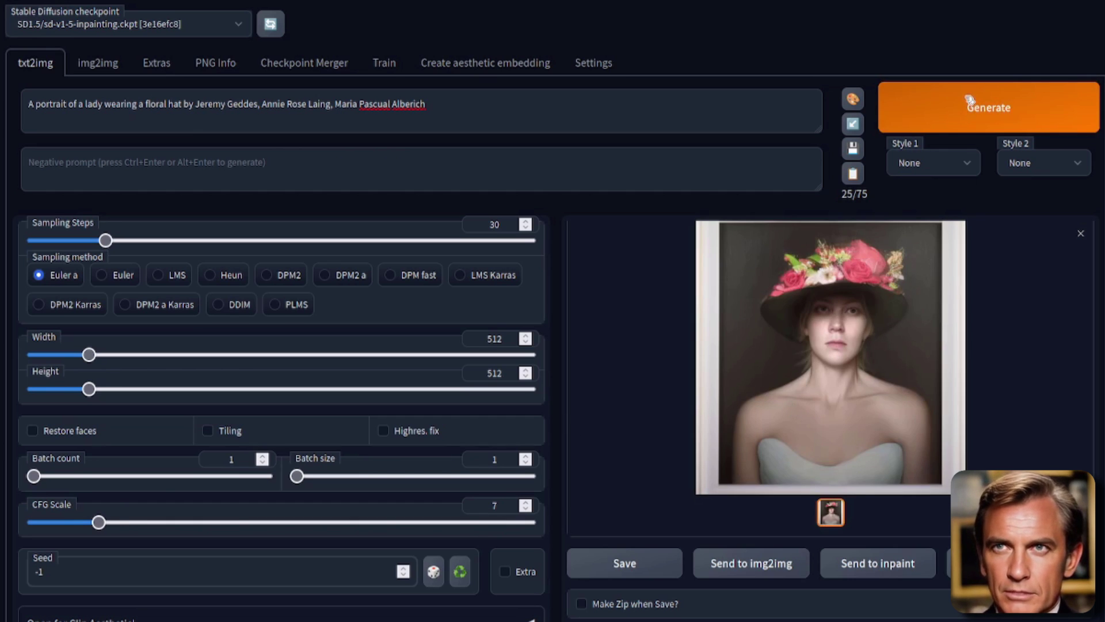
{"action": "left_click", "coordinate": [969, 103]}
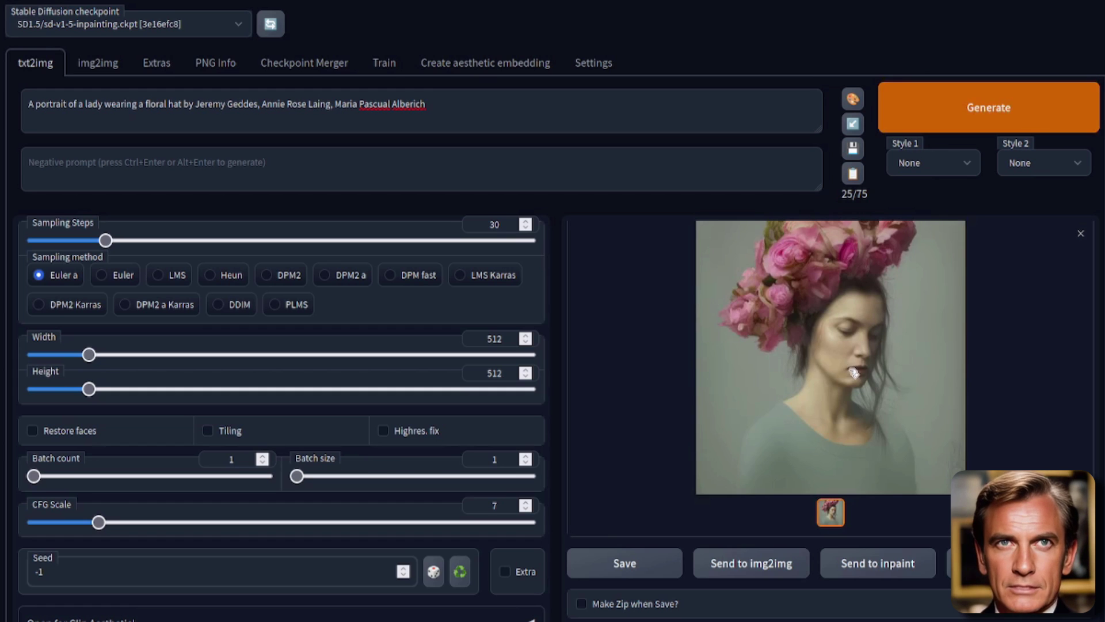
{"action": "left_click", "coordinate": [460, 571]}
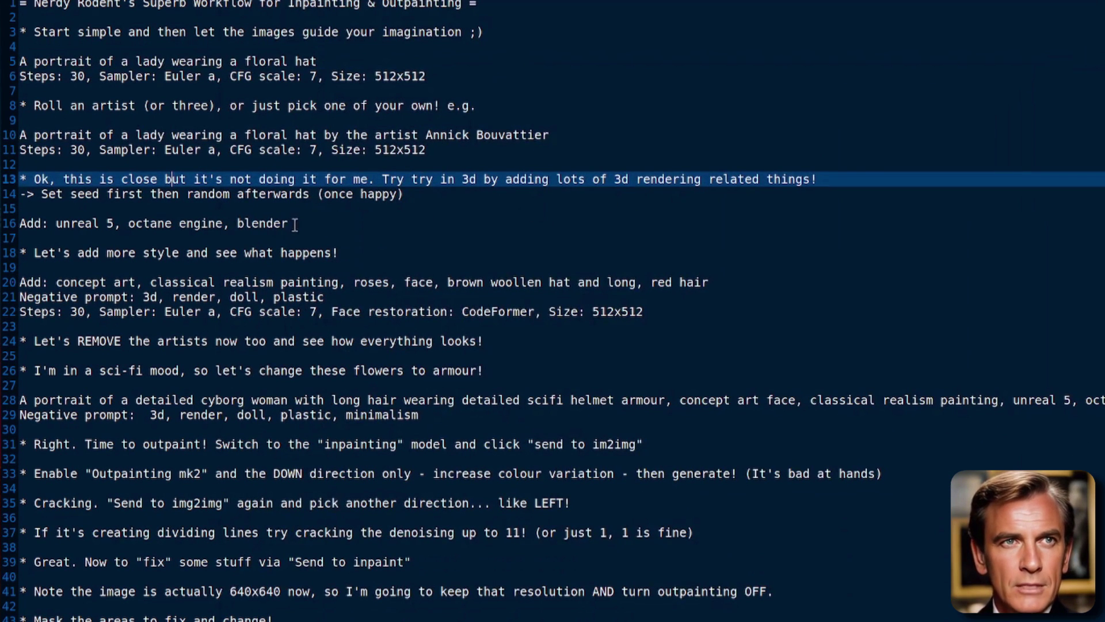
Append "unreal 5, octane engine, blender" from the notes to the prompt and generate an image with the fixed seed
{"action": "left_click_drag", "start_coordinate": [295, 225], "coordinate": [53, 225]}
{"action": "key", "text": "ctrl+c"}
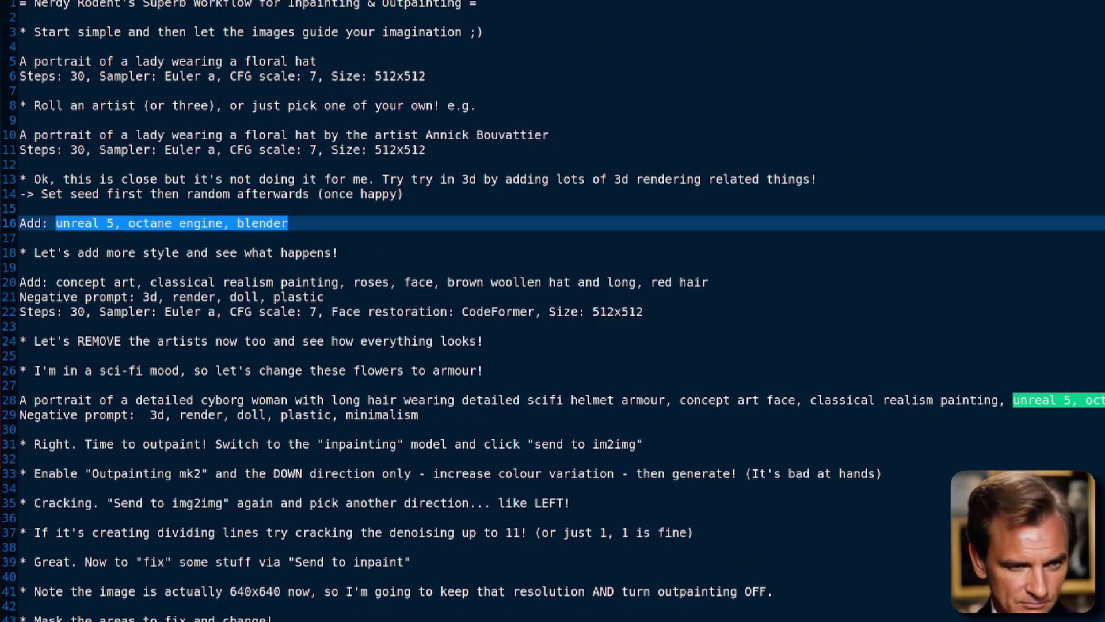
{"action": "key", "text": "alt+Tab"}
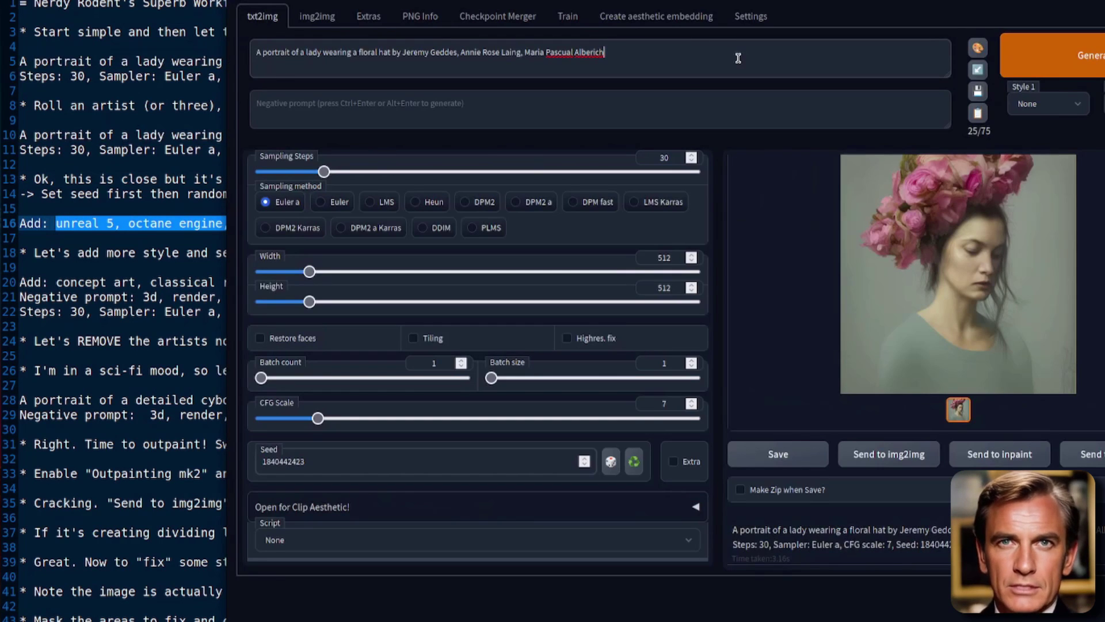
{"action": "type", "text": ","}
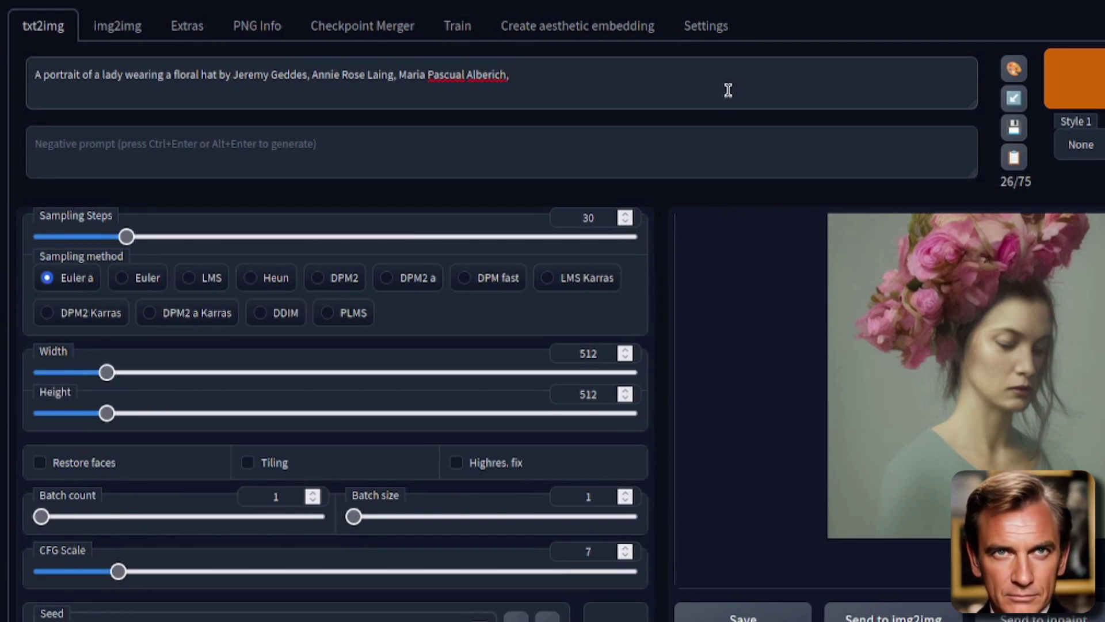
{"action": "key", "text": "ctrl+v"}
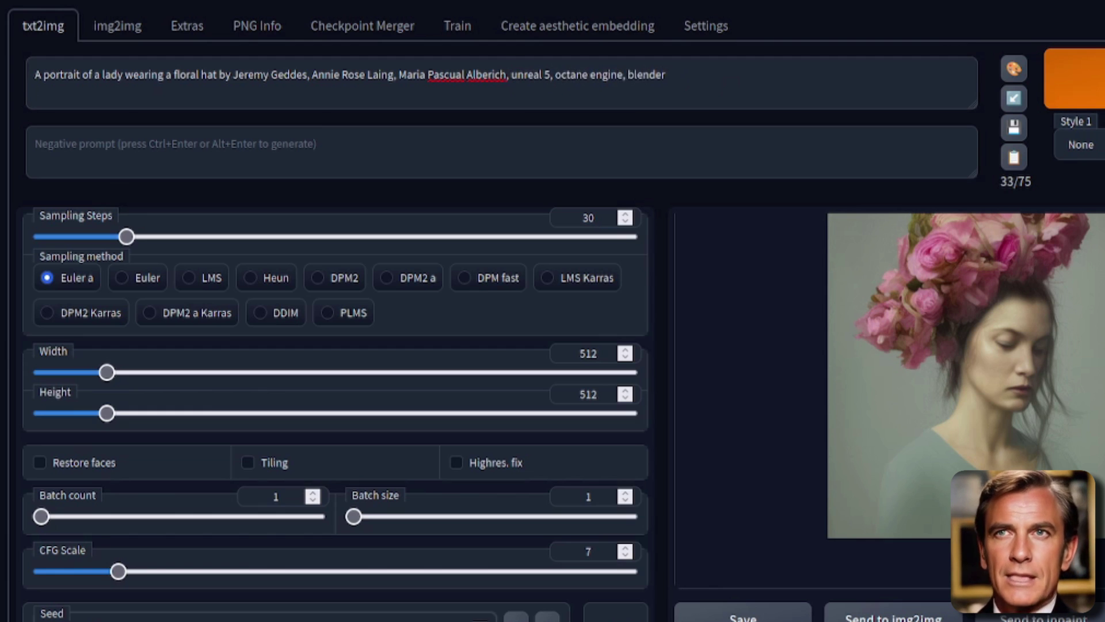
{"action": "left_click", "coordinate": [1074, 80]}
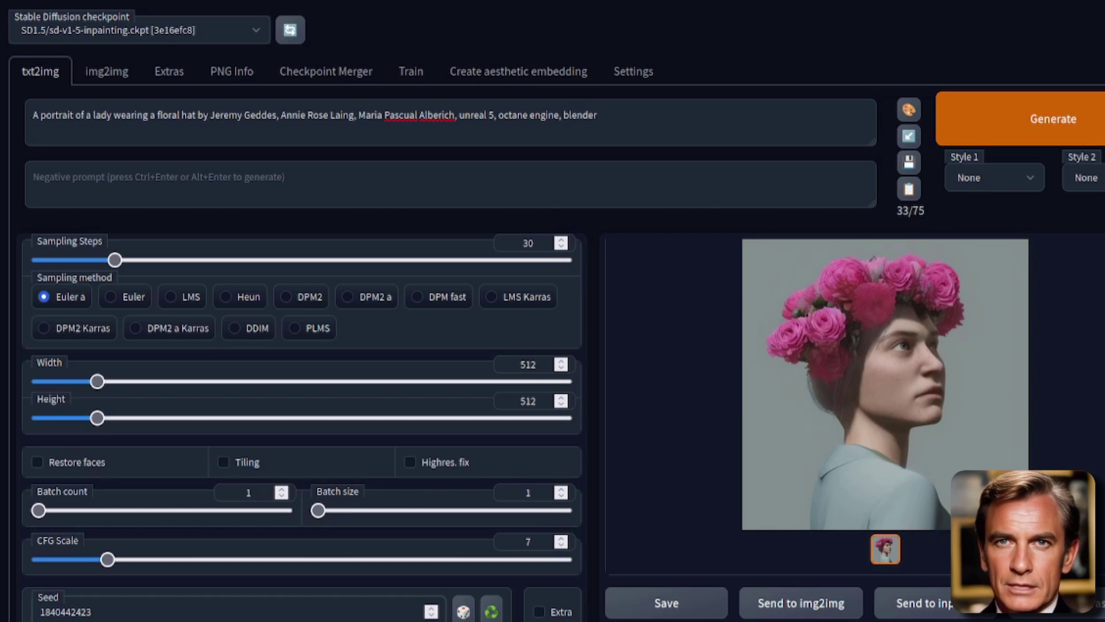
Reset the seed to -1, generate two variations of the 3D-styled prompt, and reuse the last image's seed
{"action": "left_click", "coordinate": [464, 611]}
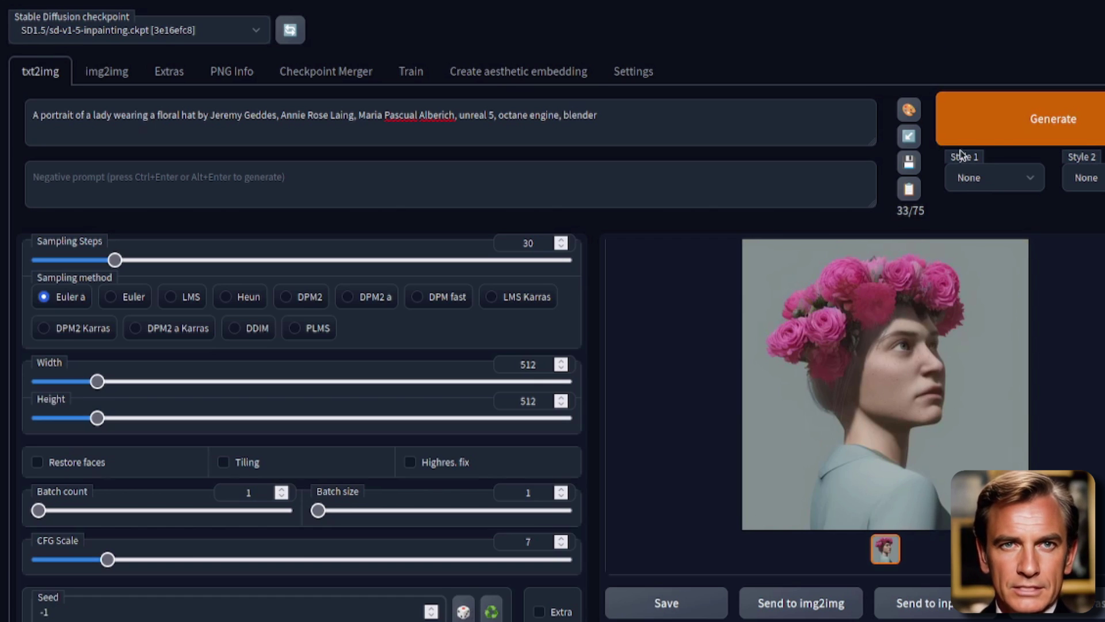
{"action": "left_click", "coordinate": [996, 133]}
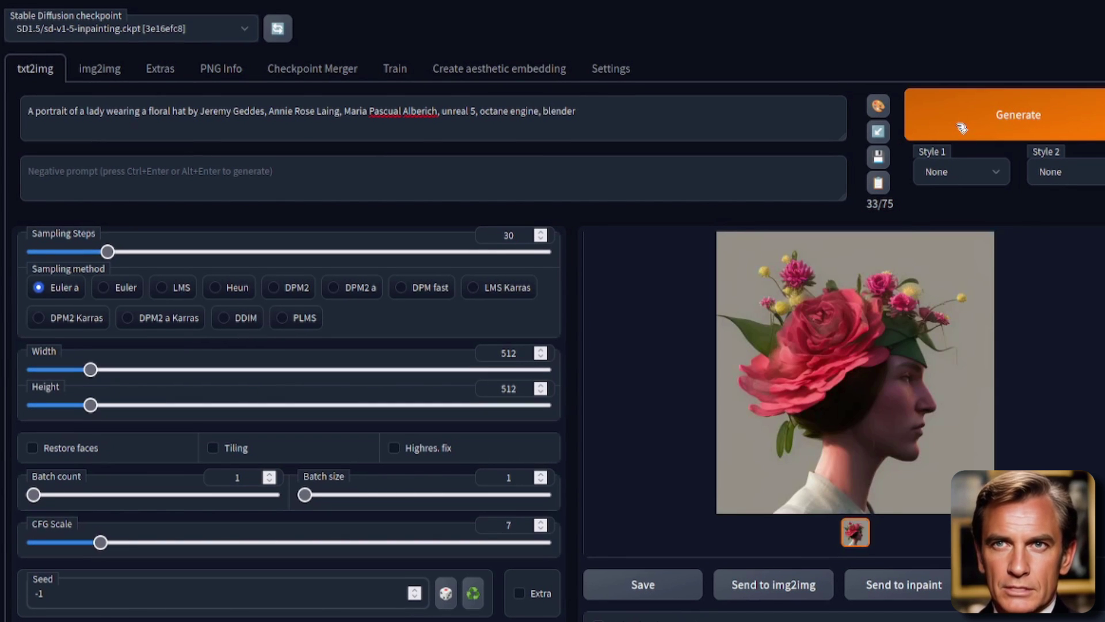
{"action": "left_click", "coordinate": [962, 128]}
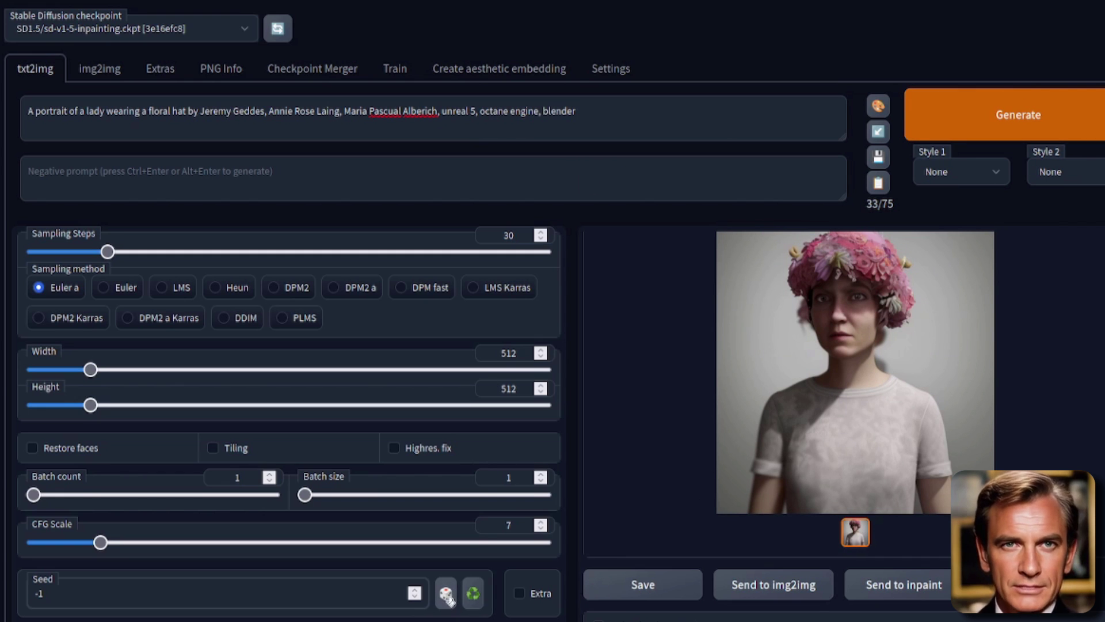
{"action": "left_click", "coordinate": [473, 593]}
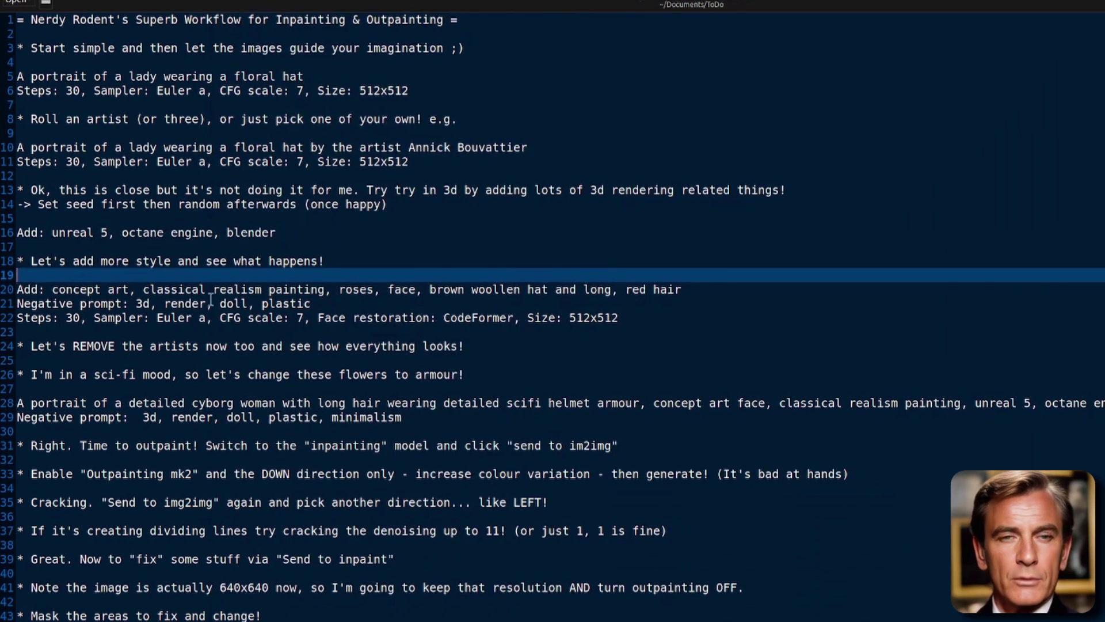
Append "concept art, classical realism painting, roses, face, brown woollen hat and long, red hair" from the notes to the prompt
{"action": "left_click_drag", "start_coordinate": [52, 289], "coordinate": [682, 289]}
{"action": "key", "text": "ctrl+c"}
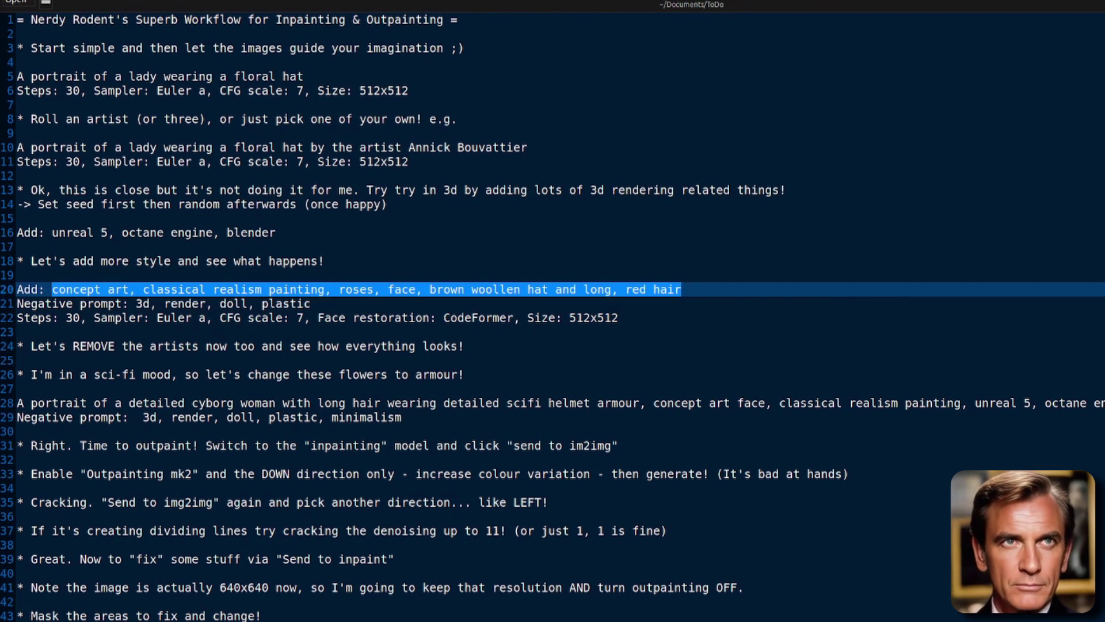
{"action": "key", "text": "alt+Tab"}
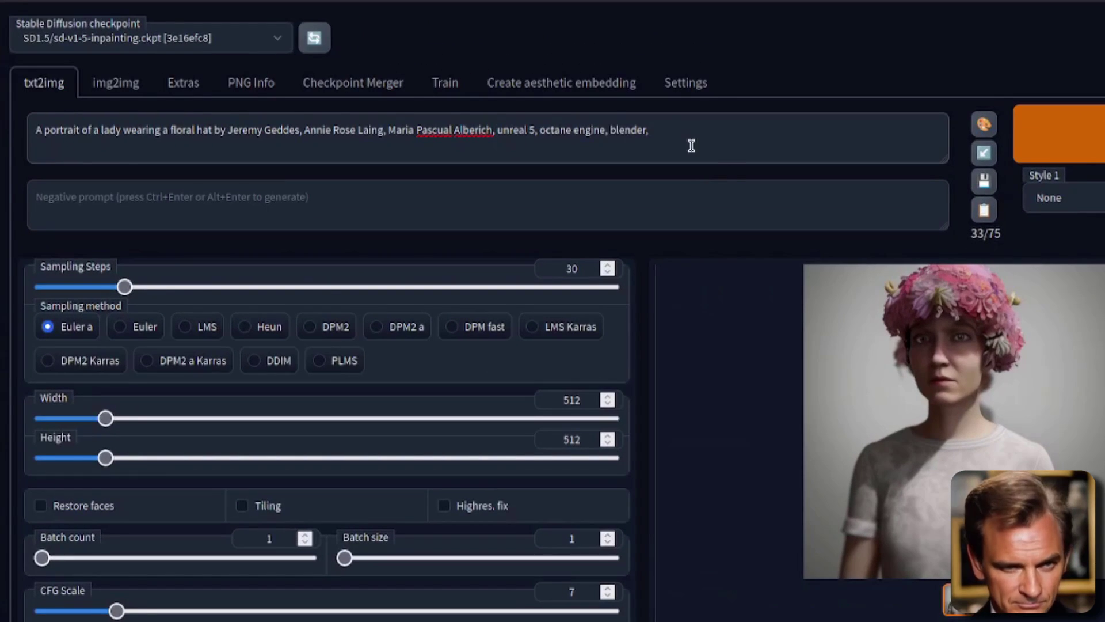
{"action": "type", "text": ","}
{"action": "key", "text": "ctrl+v"}
Copy "3d, render, doll, plastic" from the notes into the negative prompt and generate an image
{"action": "left_click", "coordinate": [117, 312]}
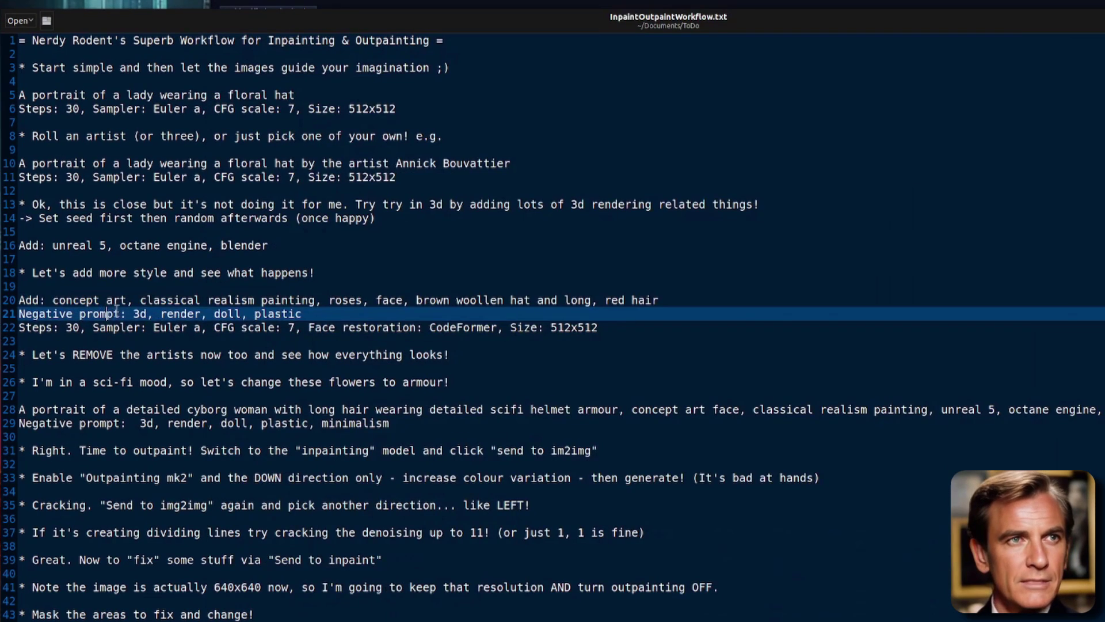
{"action": "left_click_drag", "start_coordinate": [136, 314], "coordinate": [316, 311]}
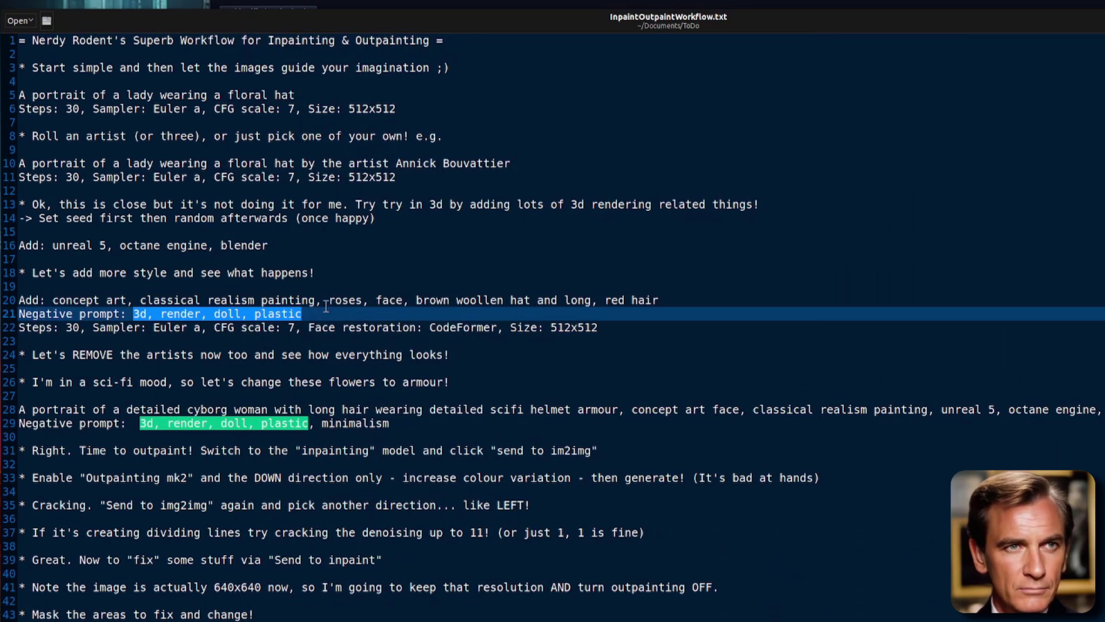
{"action": "key", "text": "ctrl+c"}
{"action": "key", "text": "alt+Tab"}
{"action": "left_click", "coordinate": [485, 148]}
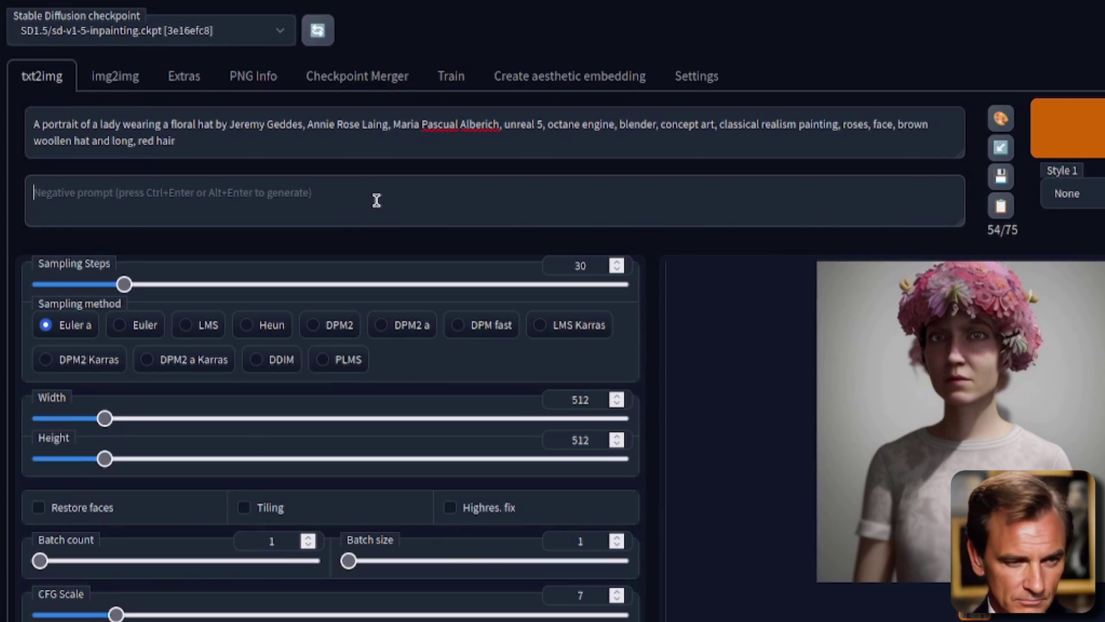
{"action": "key", "text": "ctrl+v"}
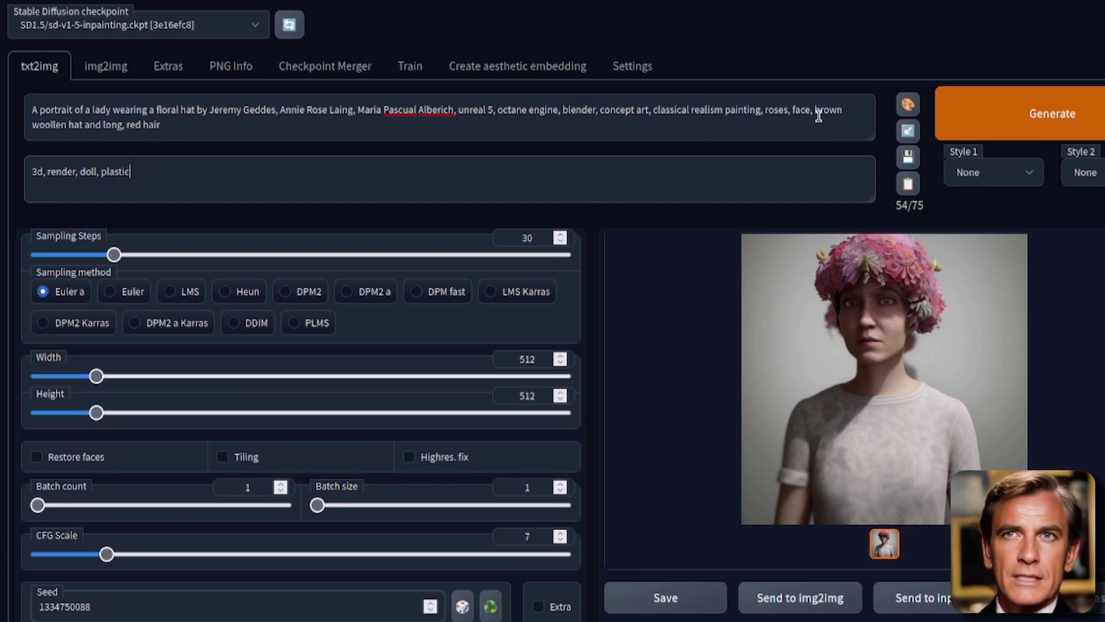
{"action": "left_click", "coordinate": [1081, 116]}
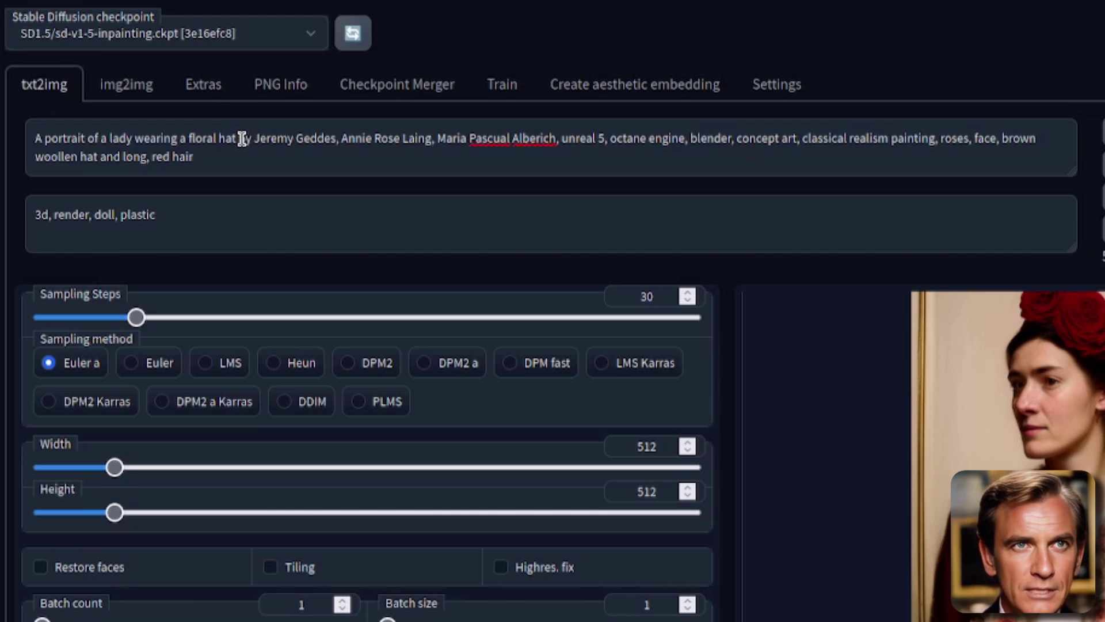
Remove the three artists' names from the prompt, leaving a comma after "floral hat"
{"action": "left_click_drag", "start_coordinate": [240, 139], "coordinate": [562, 132]}
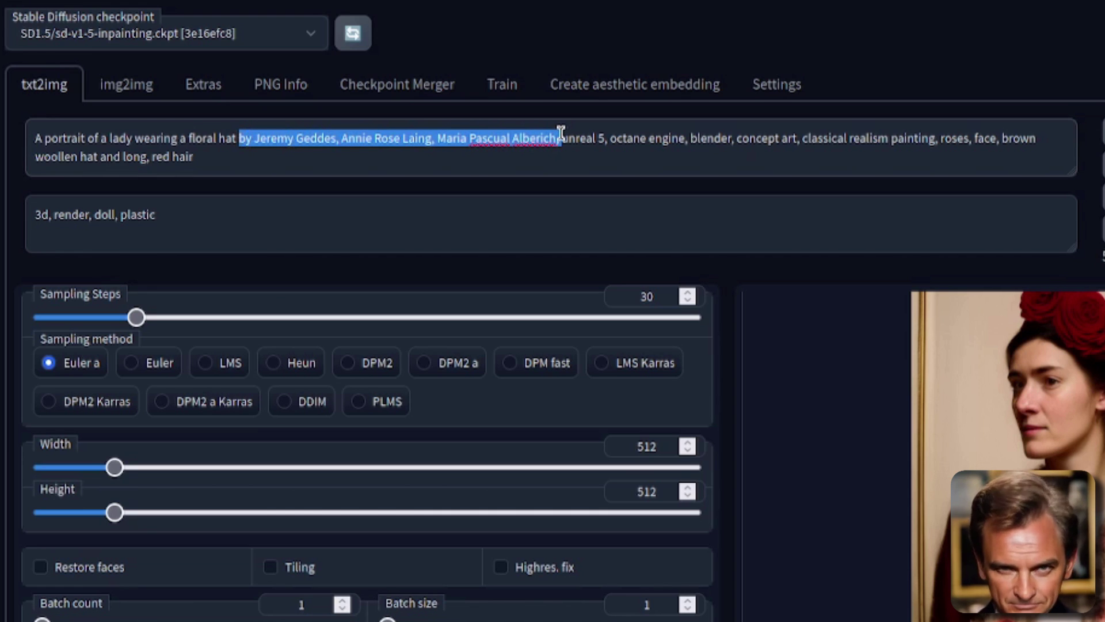
{"action": "key", "text": "BackSpace"}
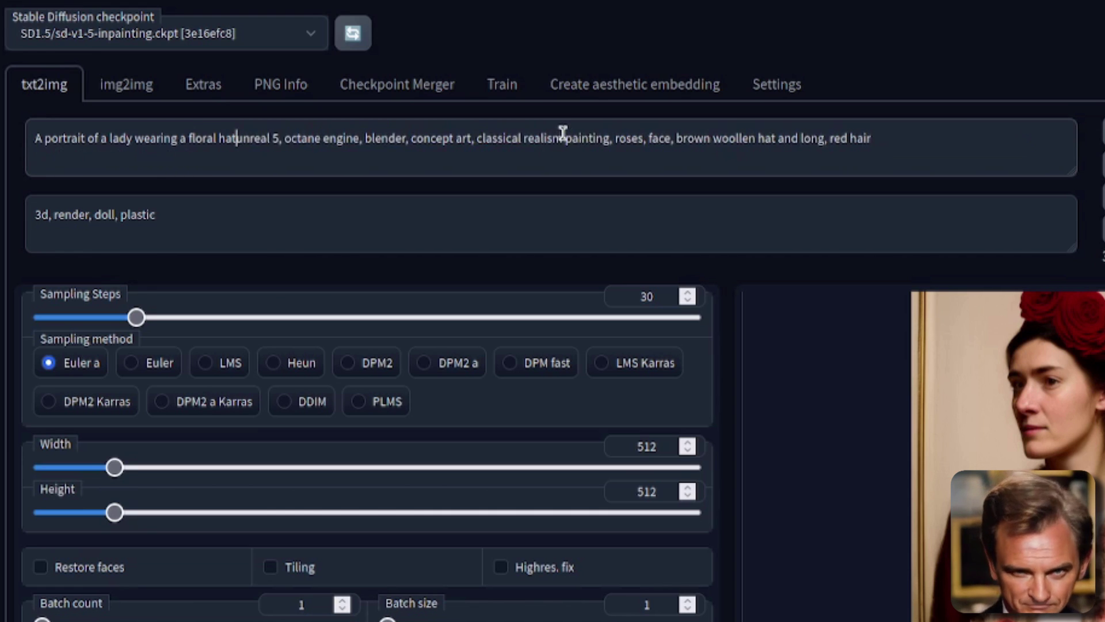
{"action": "type", "text": ","}
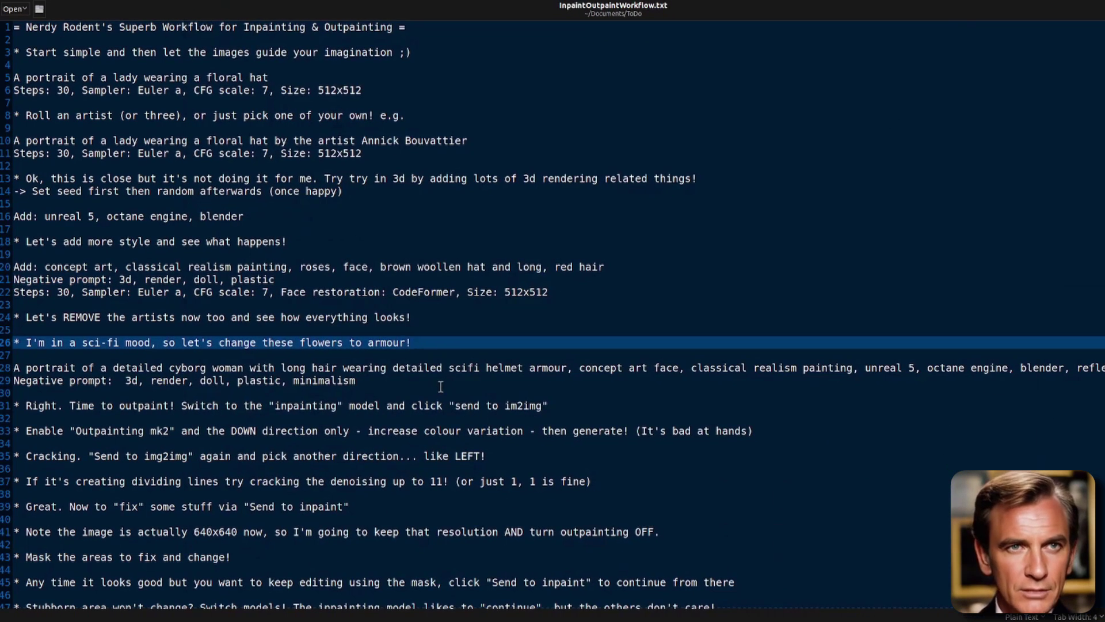
Replace the prompt with the detailed cyborg woman prompt from the notes and split its negative part, including "minimalism", into the negative prompt
{"action": "left_click", "coordinate": [400, 383]}
{"action": "left_click_drag", "start_coordinate": [342, 383], "coordinate": [8, 367]}
{"action": "key", "text": "alt+Tab"}
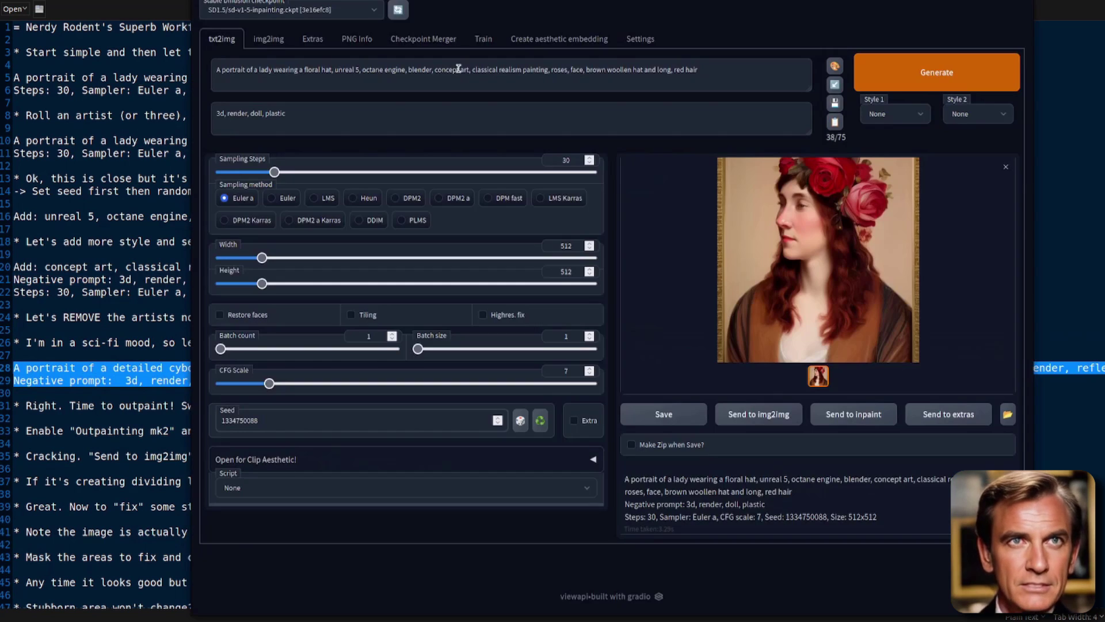
{"action": "key", "text": "ctrl+a"}
{"action": "key", "text": "ctrl+v"}
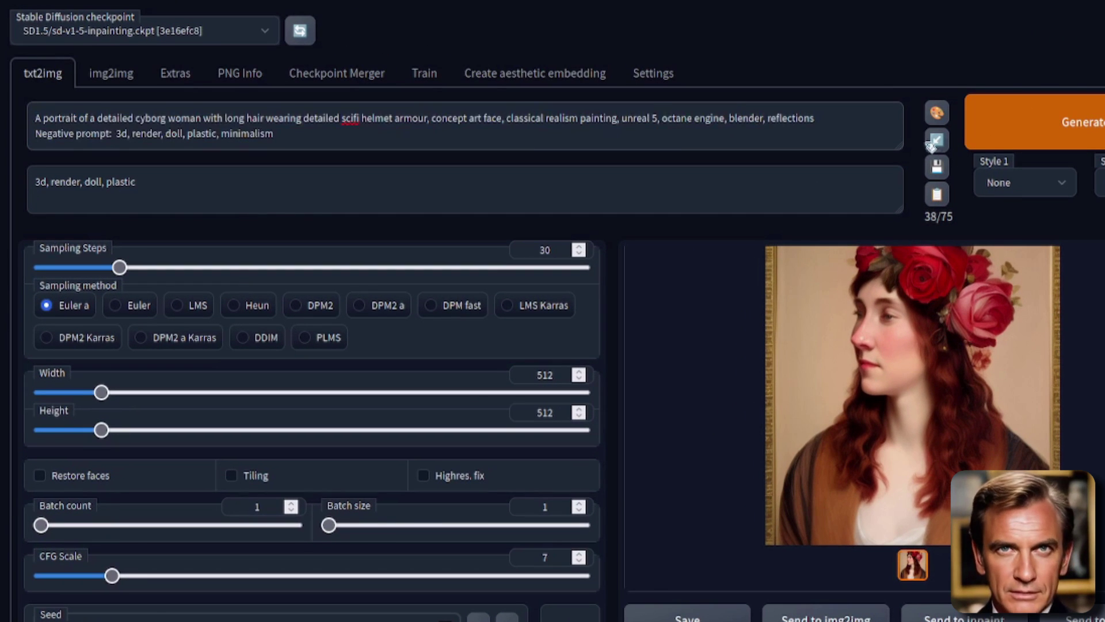
{"action": "left_click", "coordinate": [836, 87]}
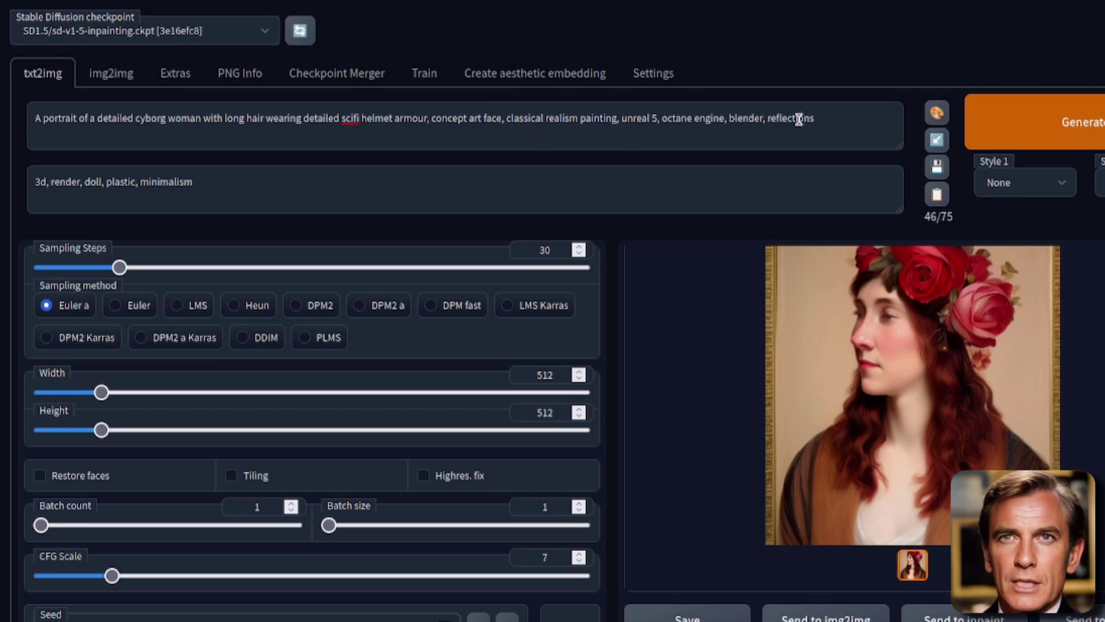
Generate variations of the cyborg woman portrait and send the last image to img2img
{"action": "left_click", "coordinate": [1090, 131]}
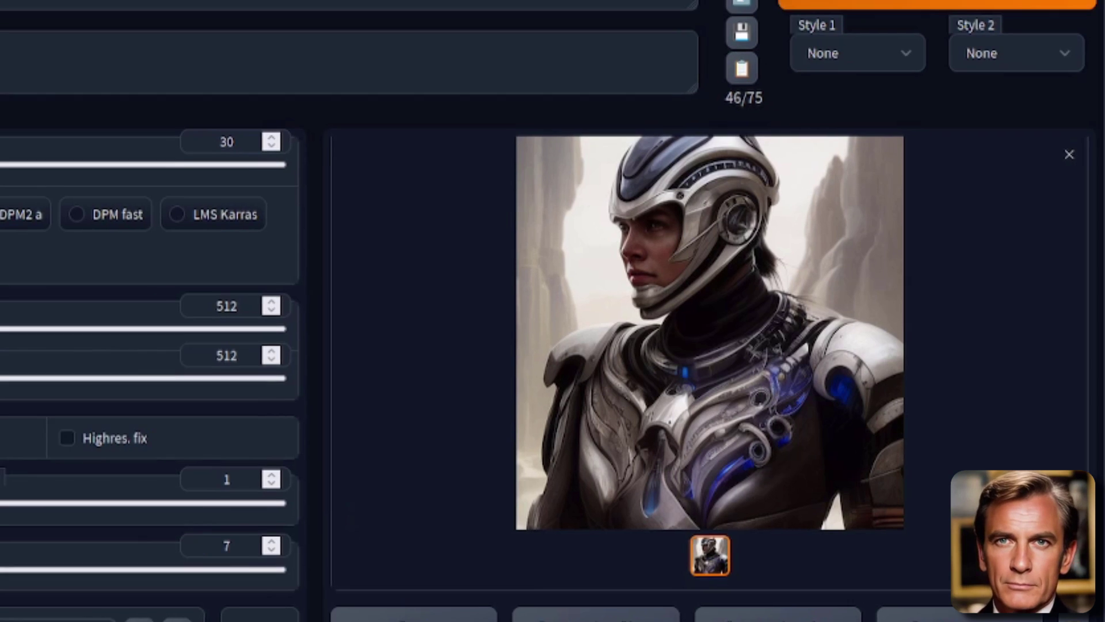
{"action": "left_click", "coordinate": [902, 69]}
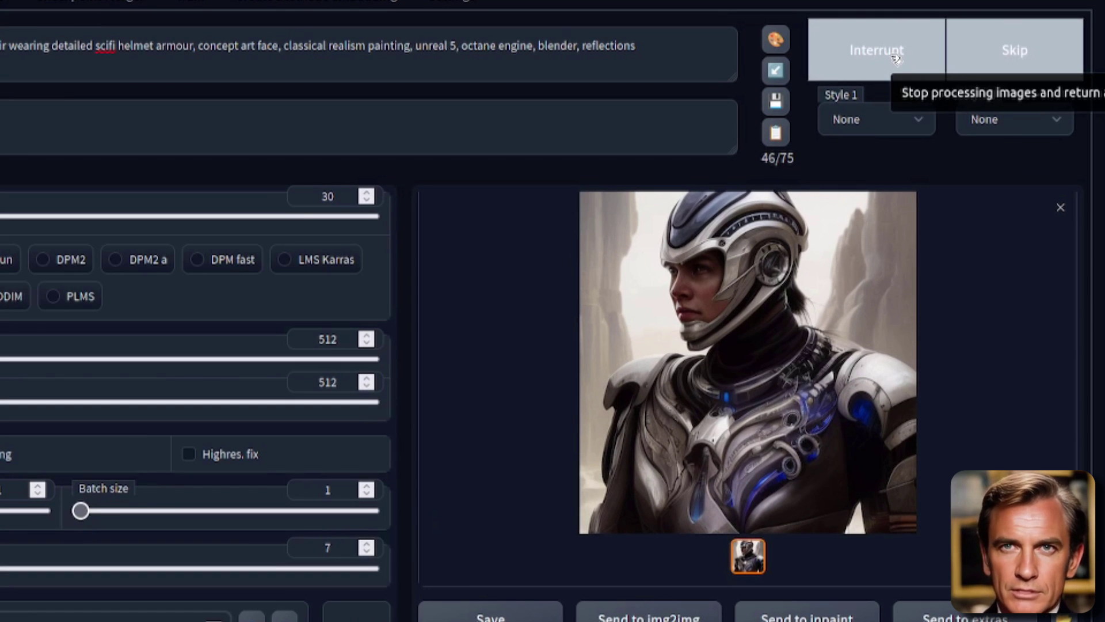
{"action": "left_click", "coordinate": [903, 54]}
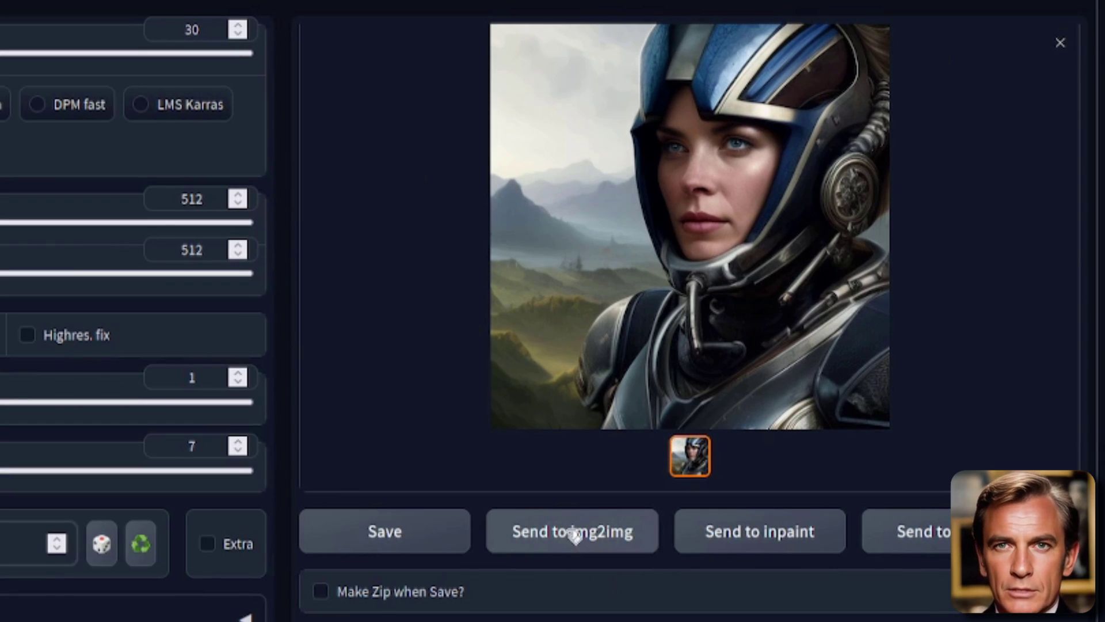
{"action": "left_click", "coordinate": [574, 534]}
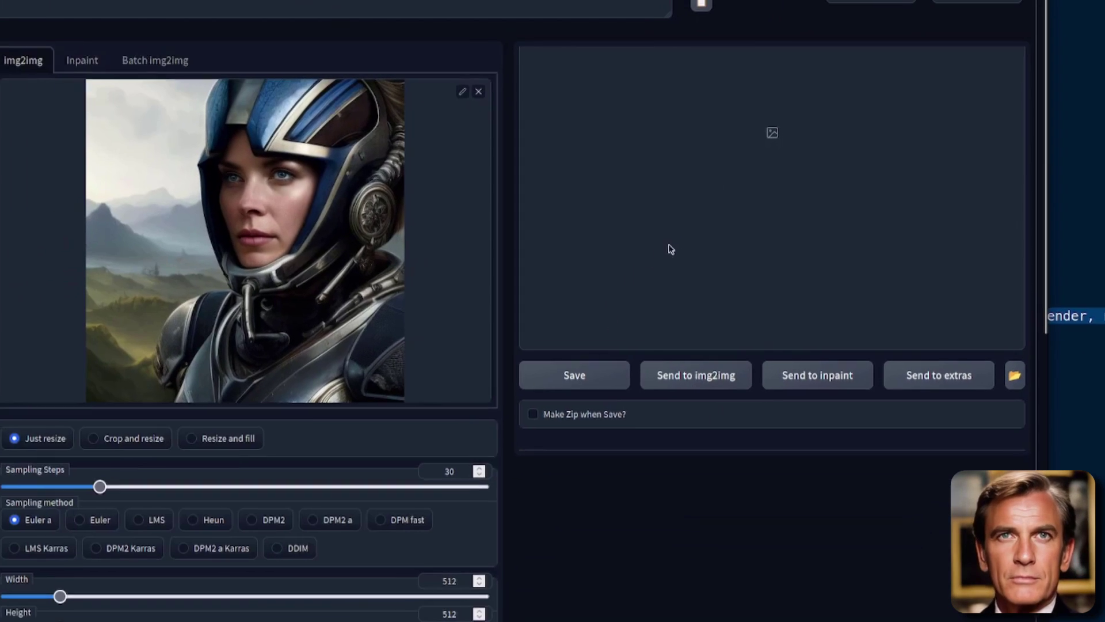
Select the Outpainting mk2 script for the img2img generation
{"action": "scroll", "coordinate": [603, 204], "scroll_direction": "down", "scroll_amount": 5}
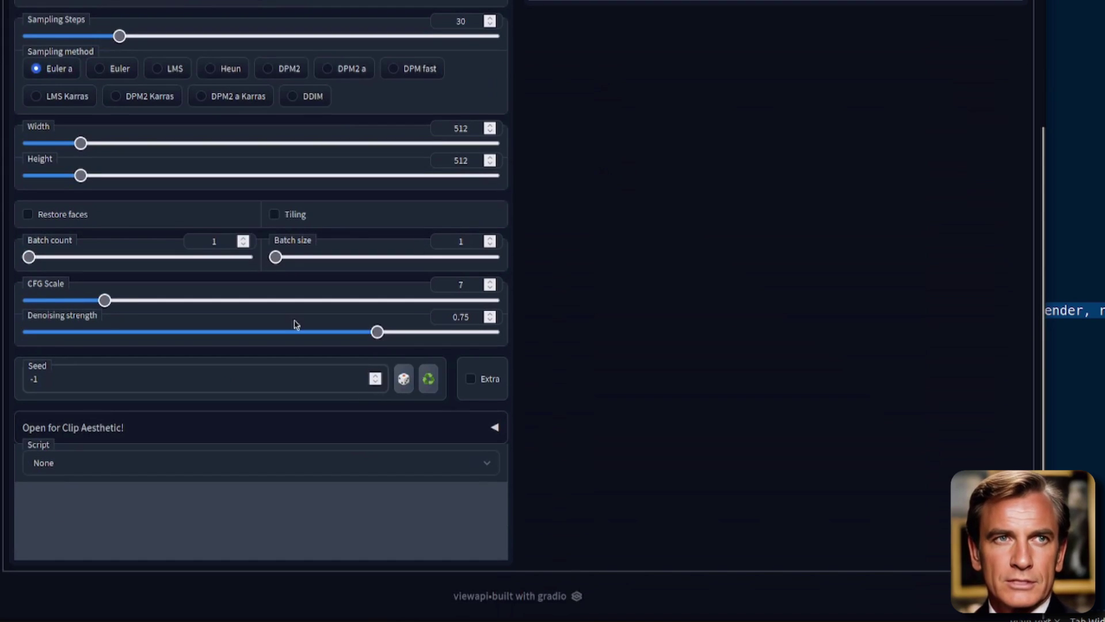
{"action": "left_click", "coordinate": [149, 464]}
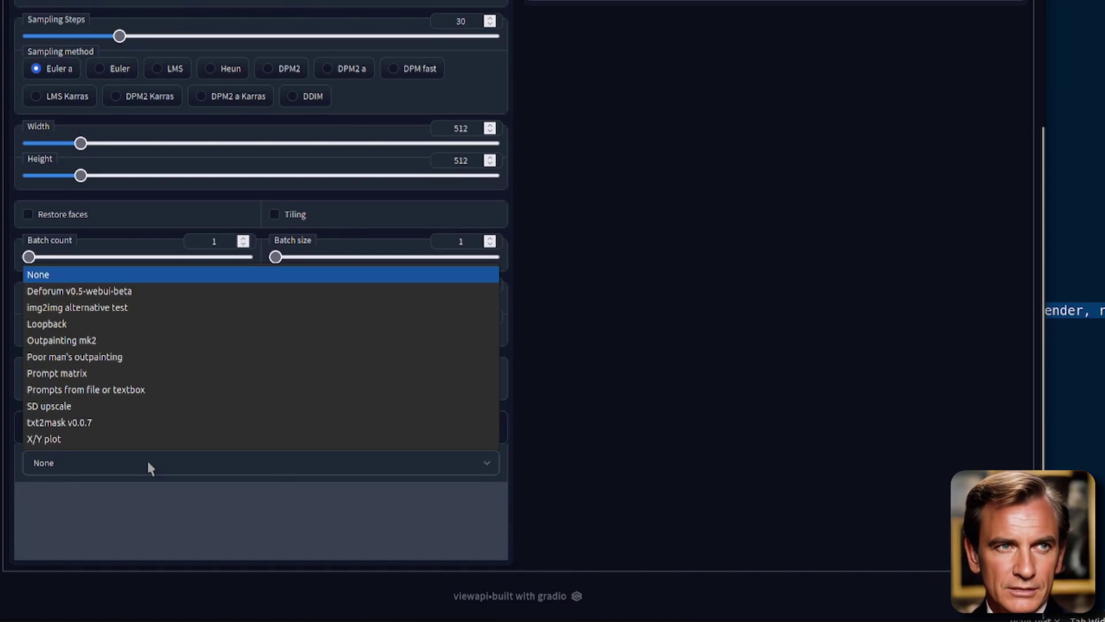
{"action": "left_click", "coordinate": [106, 343]}
Restrict the outpainting direction to down only, with left, right and up disabled
{"action": "scroll", "coordinate": [358, 457], "scroll_direction": "down", "scroll_amount": 2}
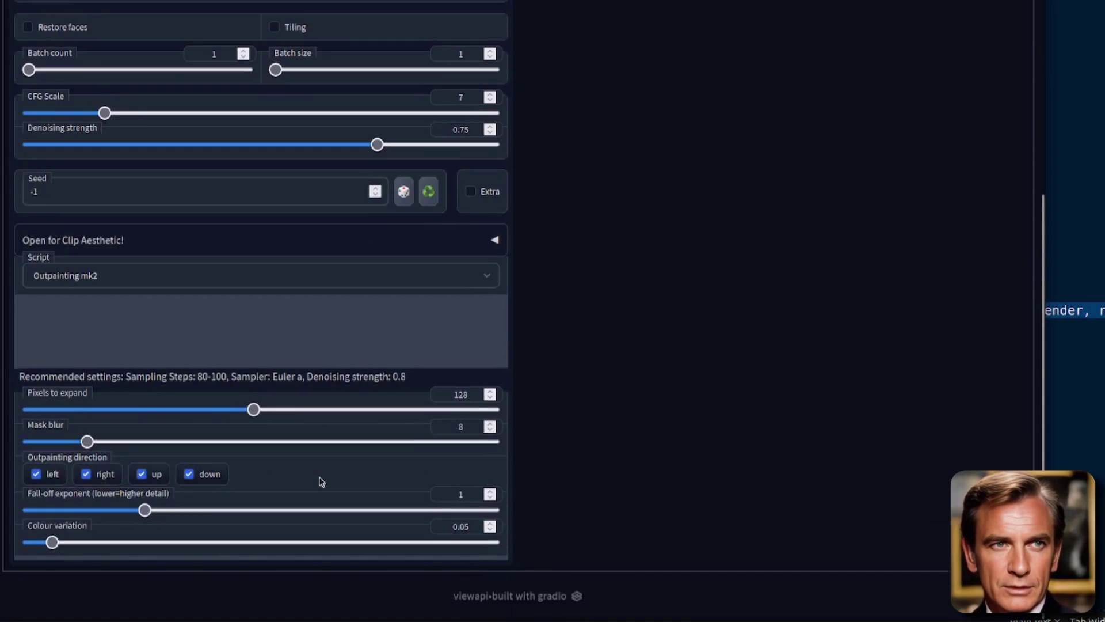
{"action": "left_click", "coordinate": [35, 473]}
{"action": "left_click", "coordinate": [86, 474]}
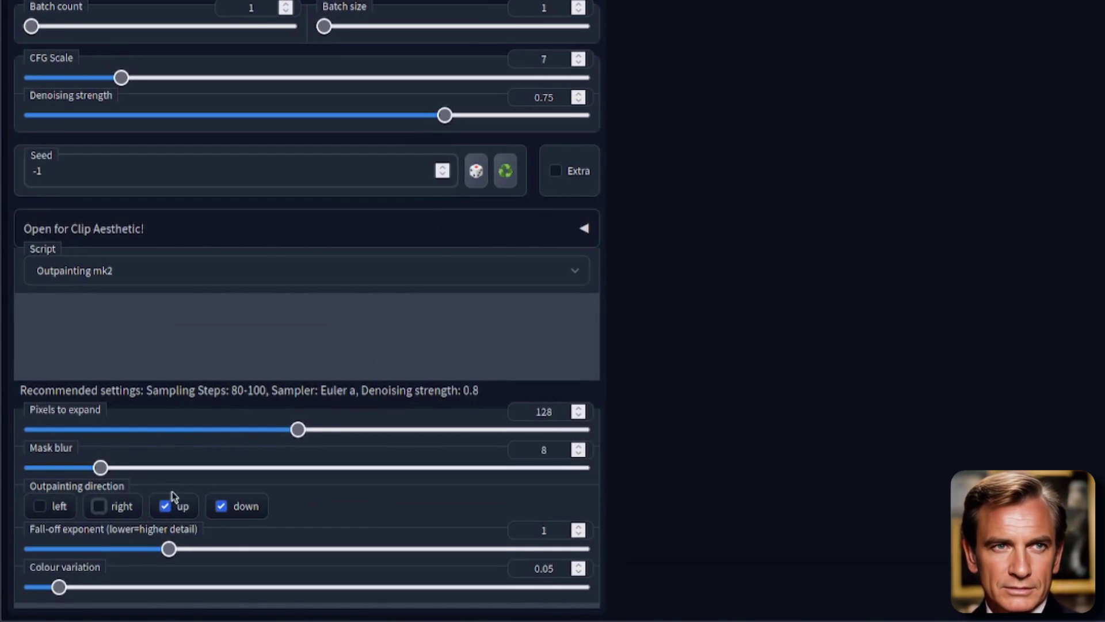
{"action": "left_click", "coordinate": [172, 512]}
{"action": "left_click", "coordinate": [222, 507]}
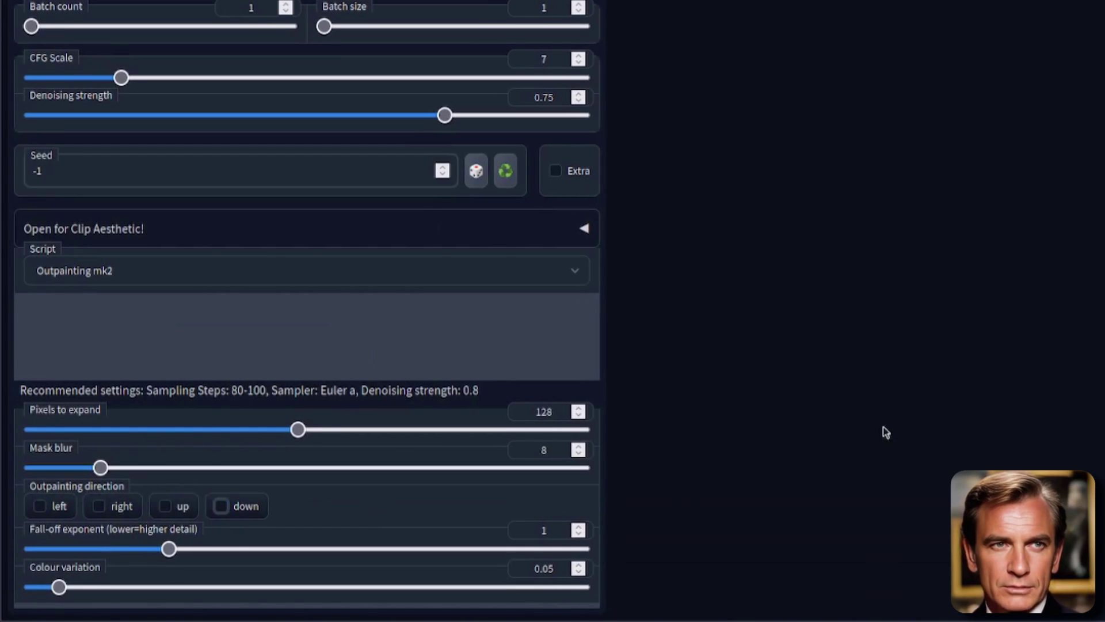
{"action": "scroll", "coordinate": [879, 443], "scroll_direction": "up", "scroll_amount": 5}
{"action": "scroll", "coordinate": [852, 455], "scroll_direction": "up", "scroll_amount": 3}
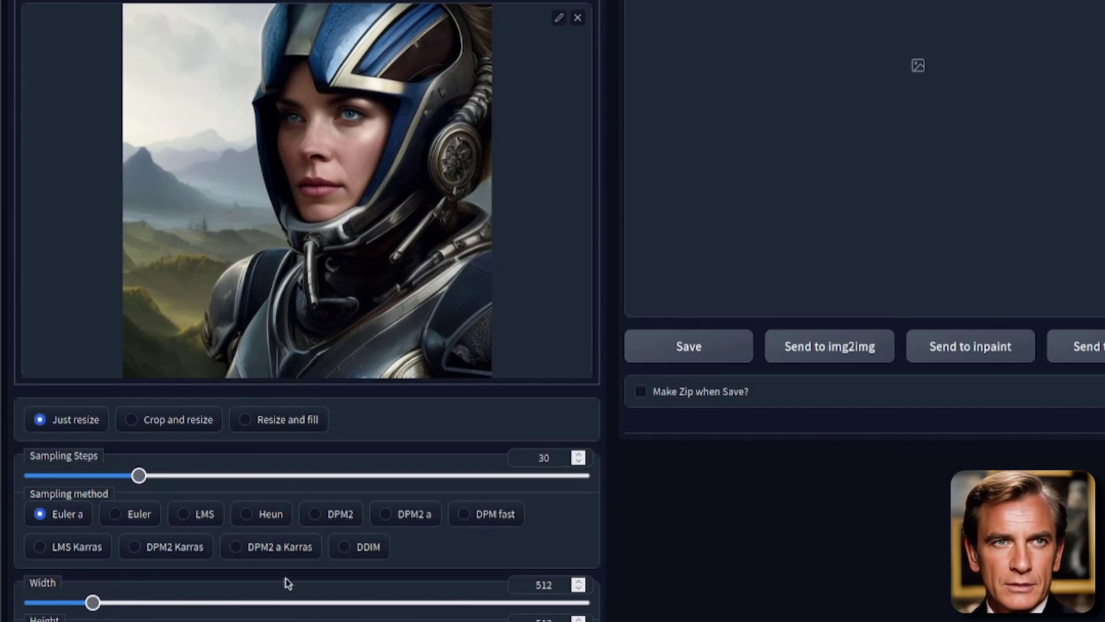
{"action": "scroll", "coordinate": [283, 584], "scroll_direction": "down", "scroll_amount": 2}
{"action": "scroll", "coordinate": [374, 584], "scroll_direction": "down", "scroll_amount": 6}
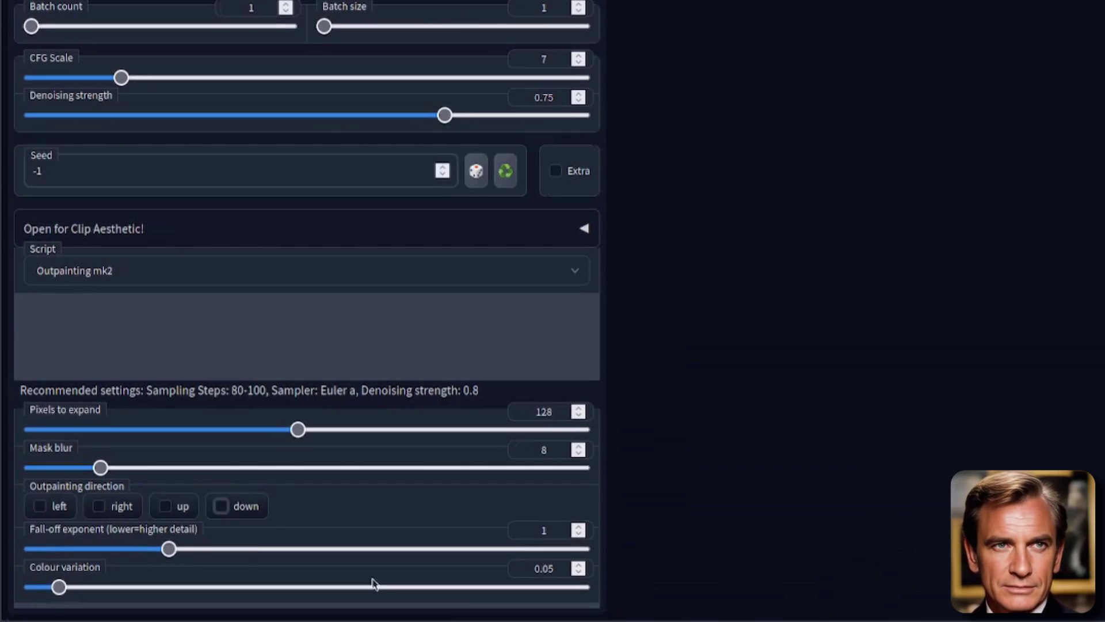
{"action": "left_click", "coordinate": [222, 506]}
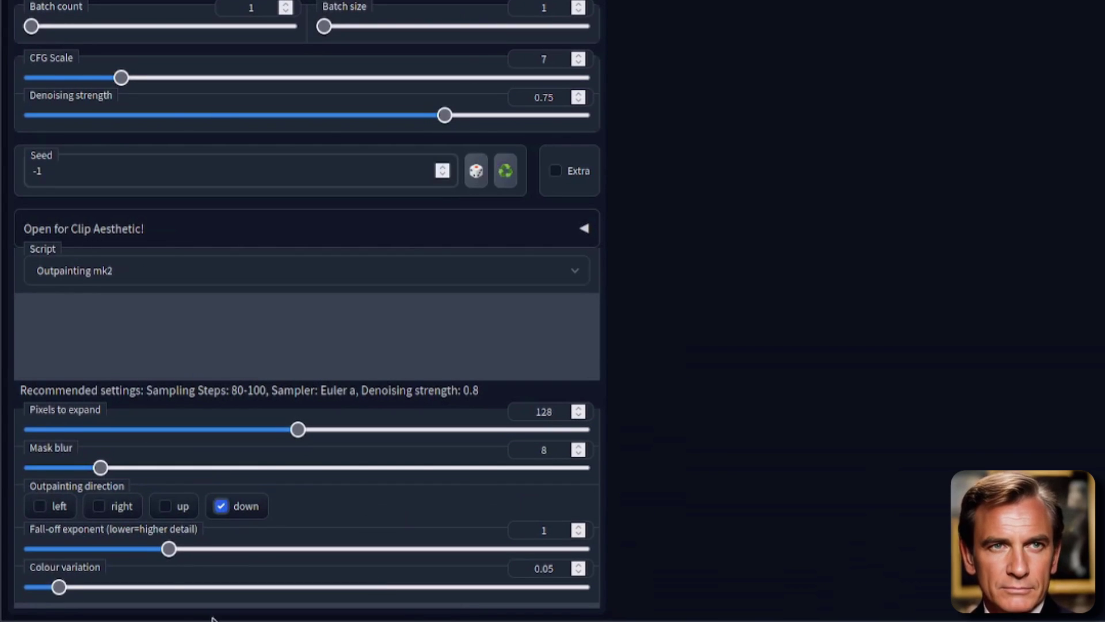
Generate the downward outpaint of the cyborg portrait and inspect the result enlarged
{"action": "scroll", "coordinate": [748, 358], "scroll_direction": "up", "scroll_amount": 12}
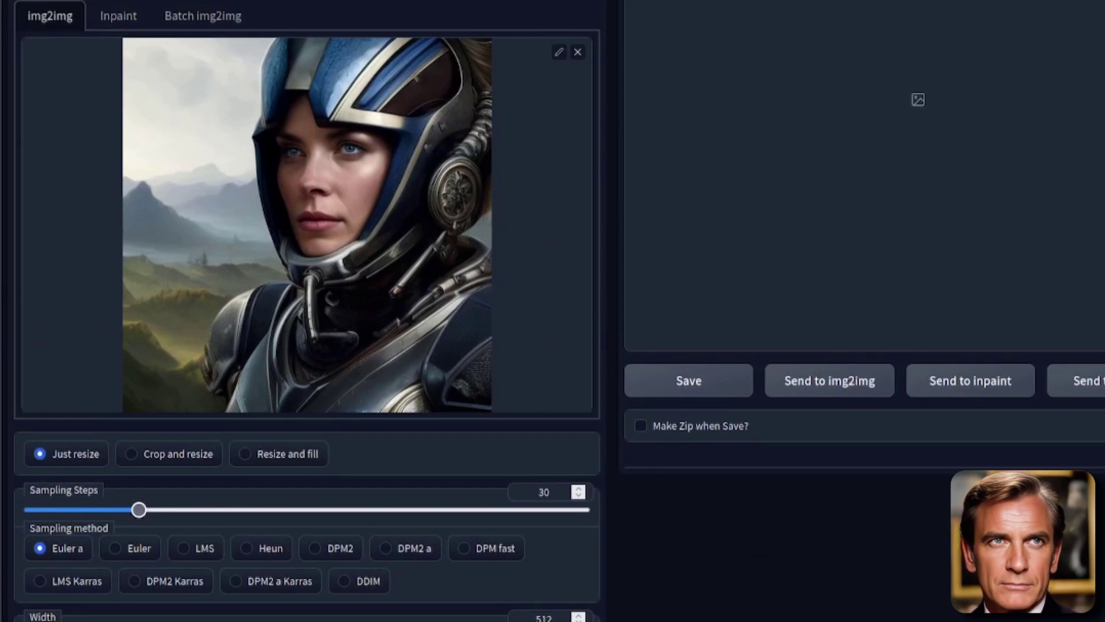
{"action": "scroll", "coordinate": [123, 43], "scroll_direction": "up", "scroll_amount": 4}
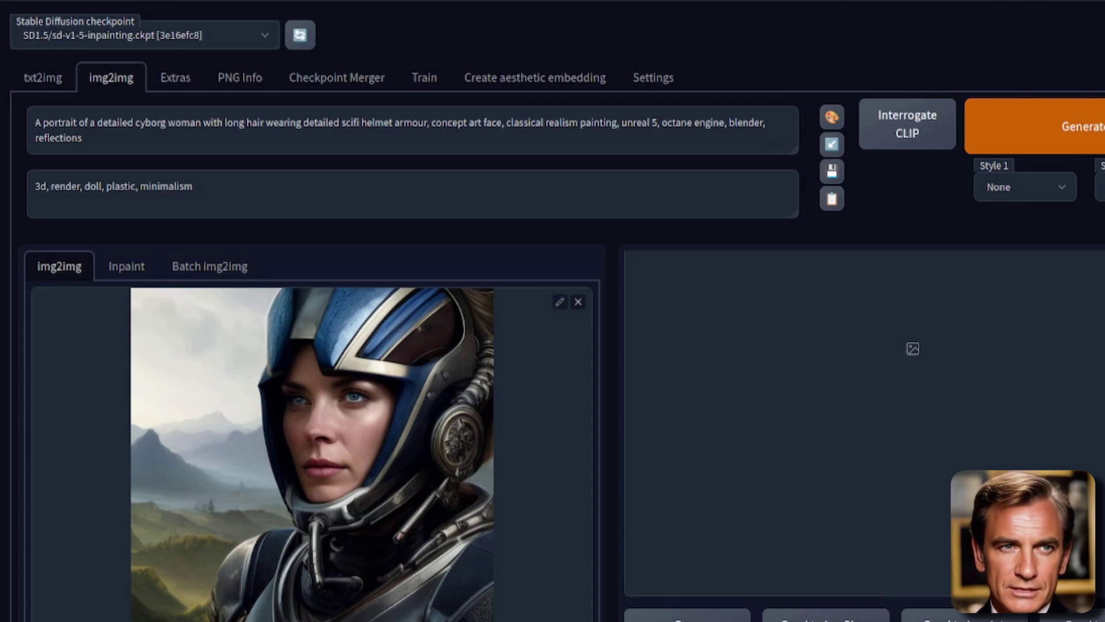
{"action": "left_click", "coordinate": [1030, 137]}
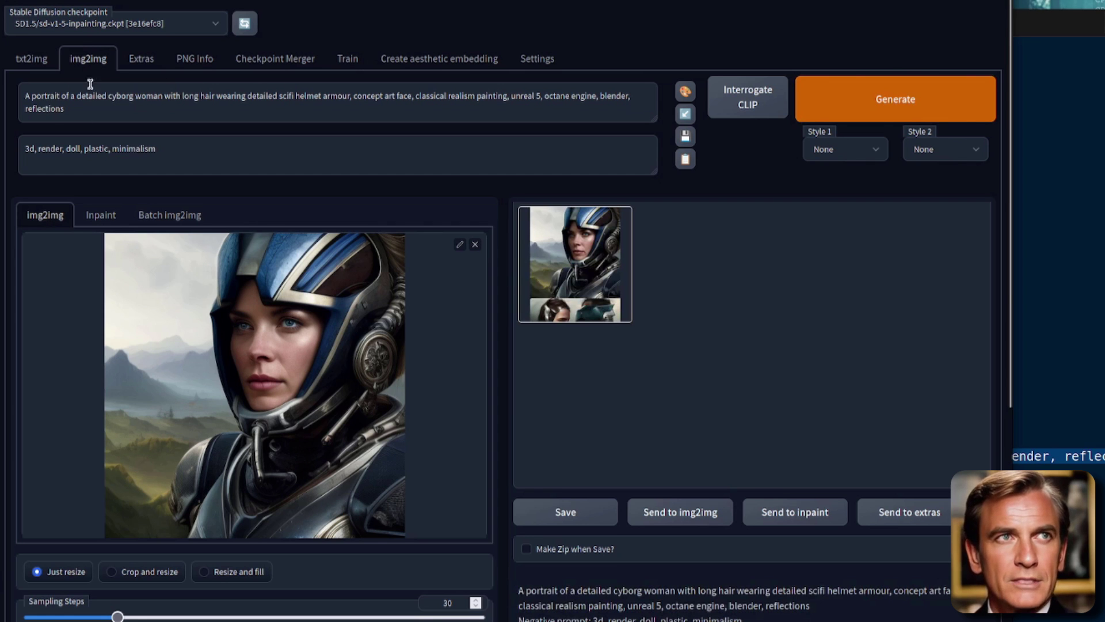
{"action": "left_click", "coordinate": [576, 264]}
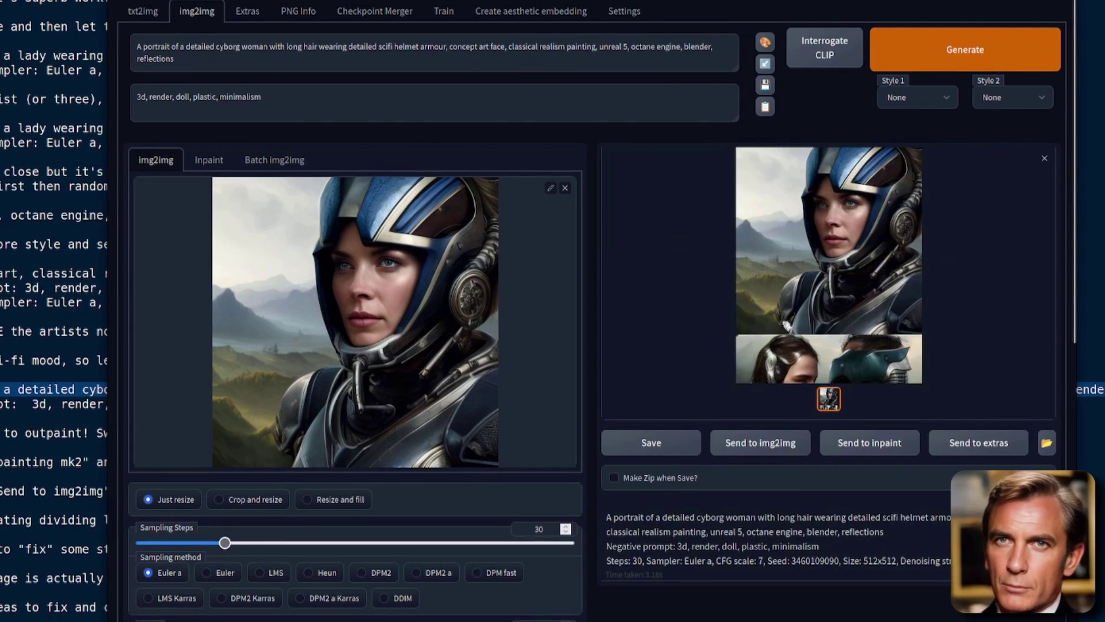
{"action": "left_click", "coordinate": [788, 328]}
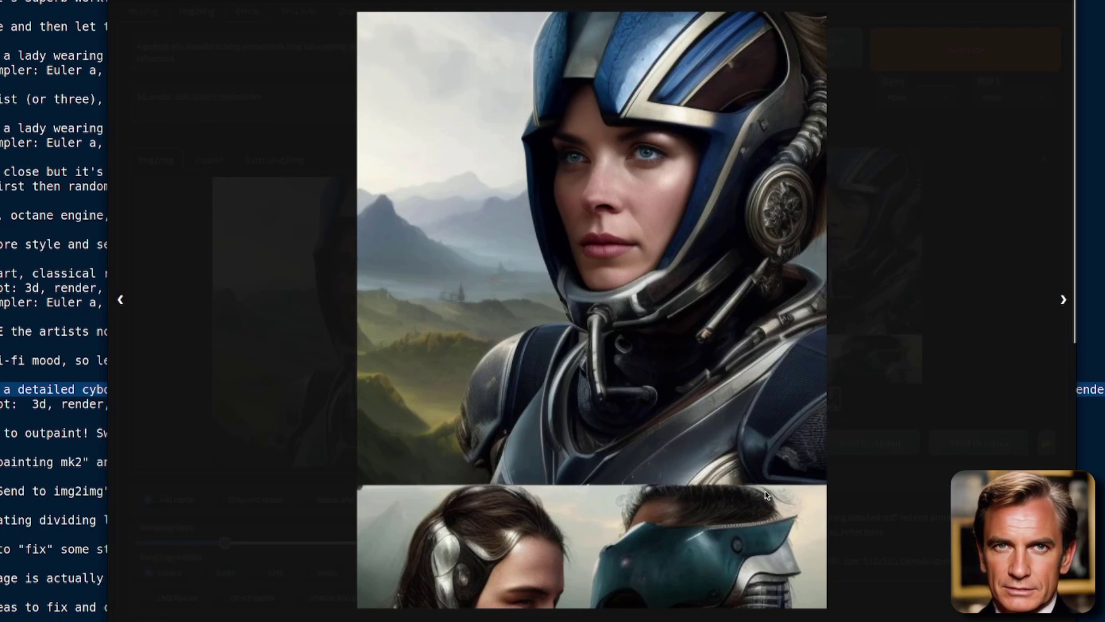
{"action": "key", "text": "Escape"}
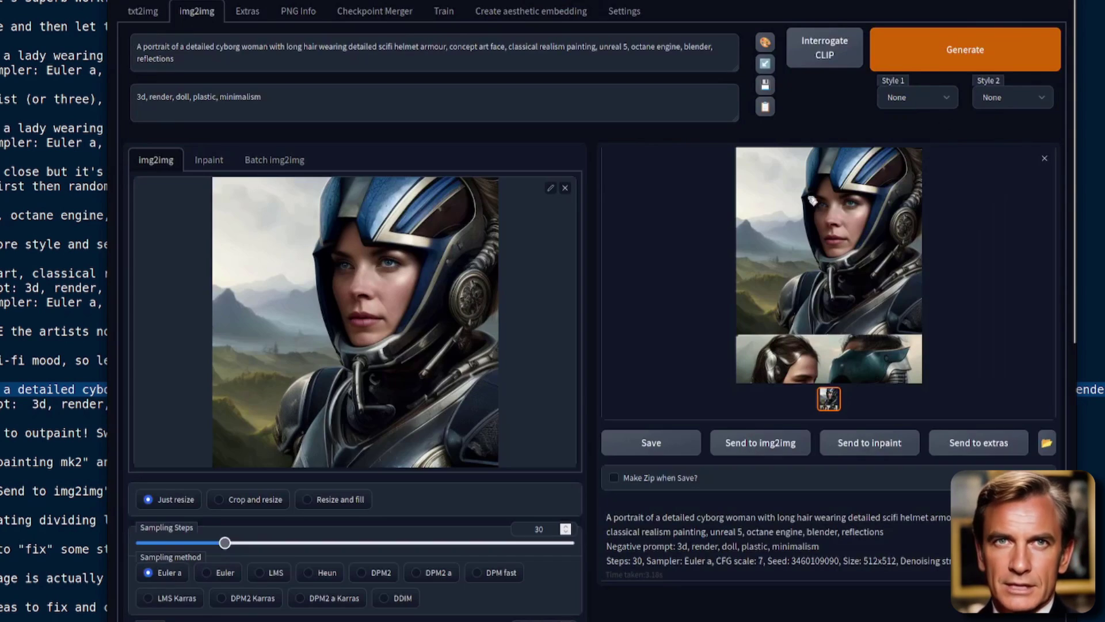
Raise the denoising strength to its maximum and generate the downward outpaint twice
{"action": "scroll", "coordinate": [811, 200], "scroll_direction": "down", "scroll_amount": 8}
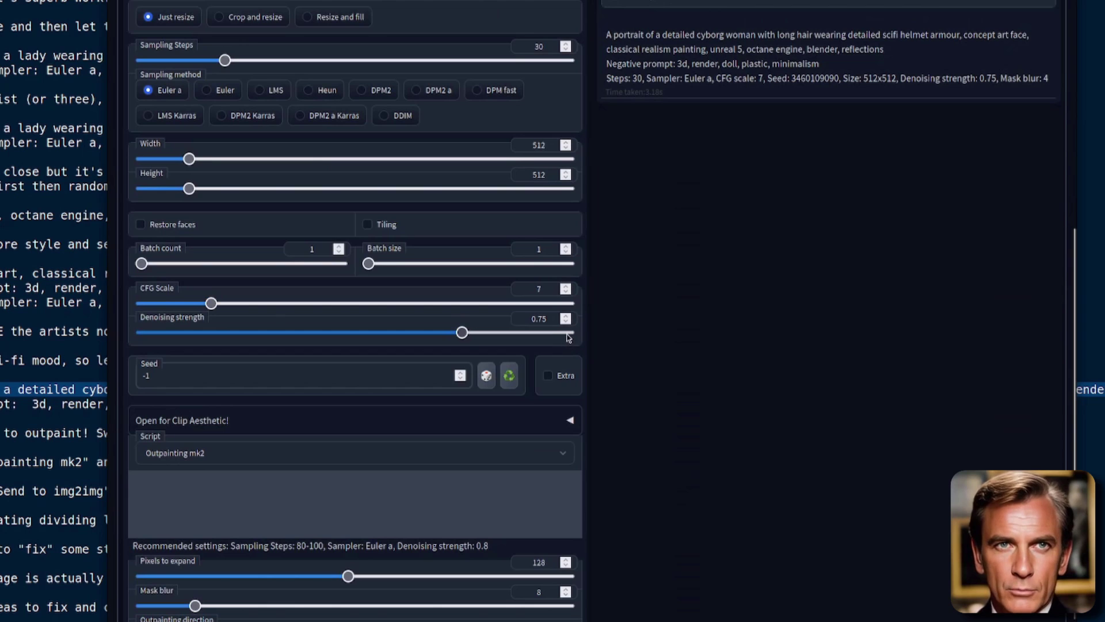
{"action": "left_click", "coordinate": [570, 333]}
{"action": "scroll", "coordinate": [795, 478], "scroll_direction": "up", "scroll_amount": 8}
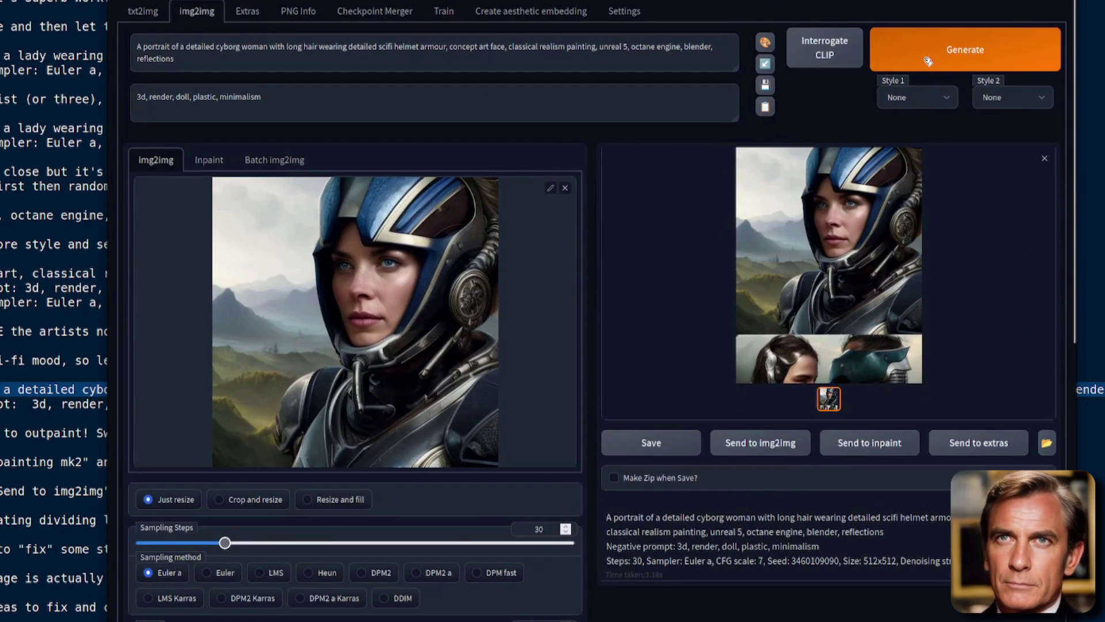
{"action": "left_click", "coordinate": [928, 61]}
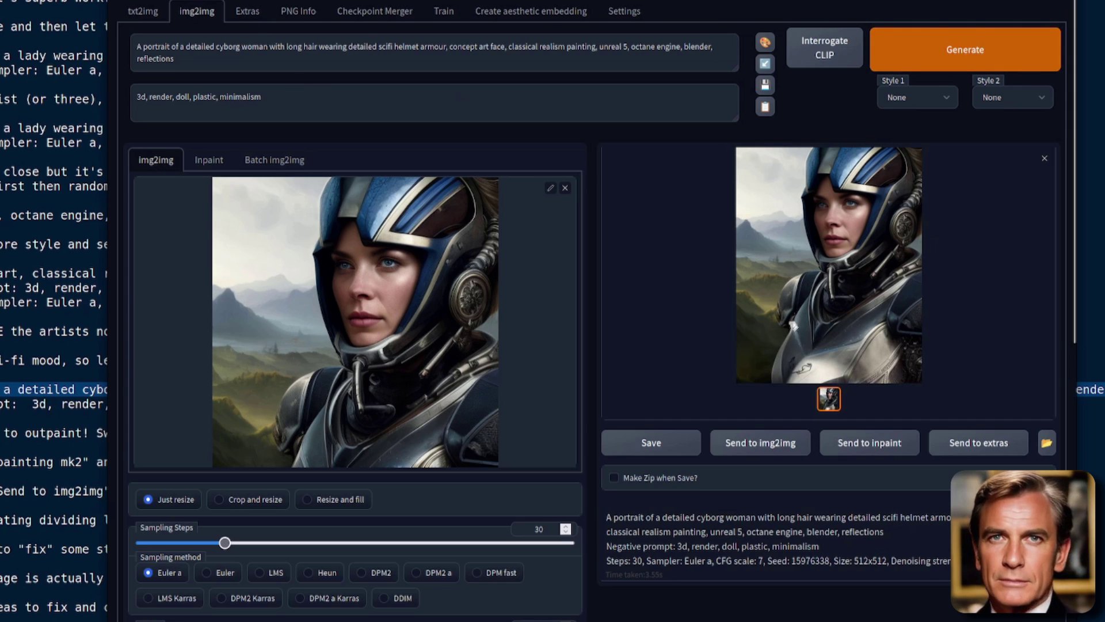
{"action": "left_click", "coordinate": [981, 56]}
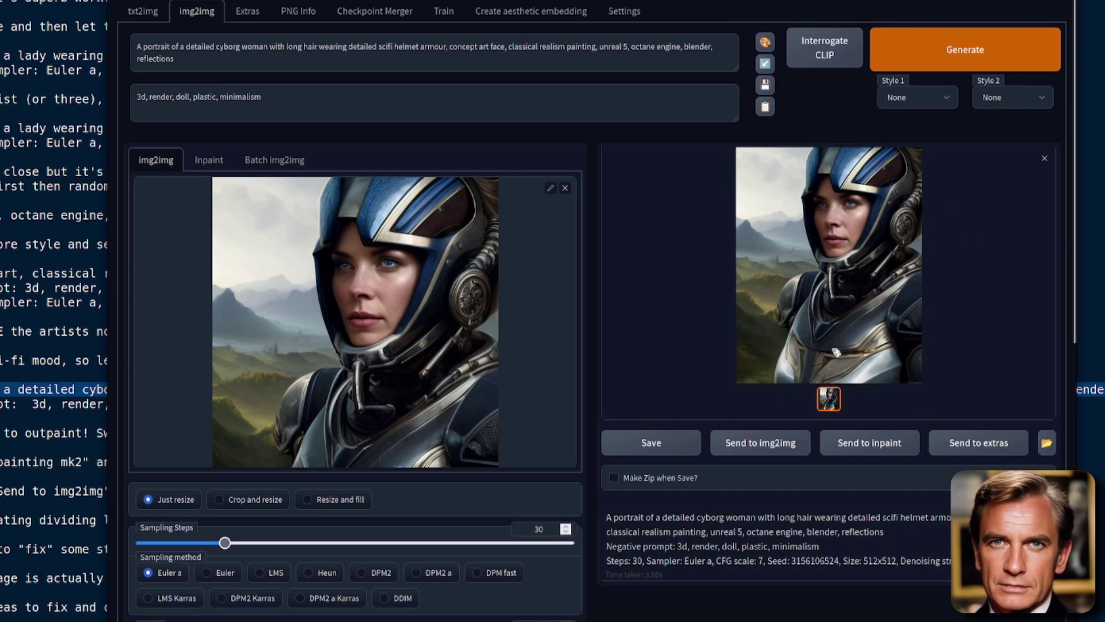
{"action": "left_click", "coordinate": [893, 296]}
{"action": "left_click", "coordinate": [894, 295]}
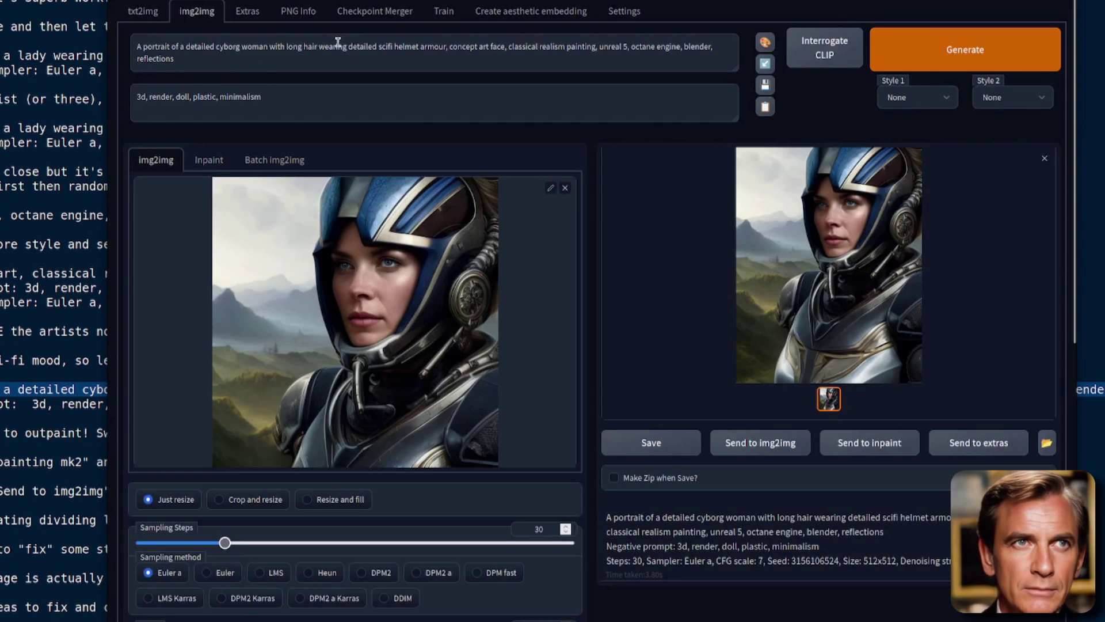
Remove the opening of the prompt so that it starts with "detailed scifi helmet armour"
{"action": "left_click", "coordinate": [317, 47]}
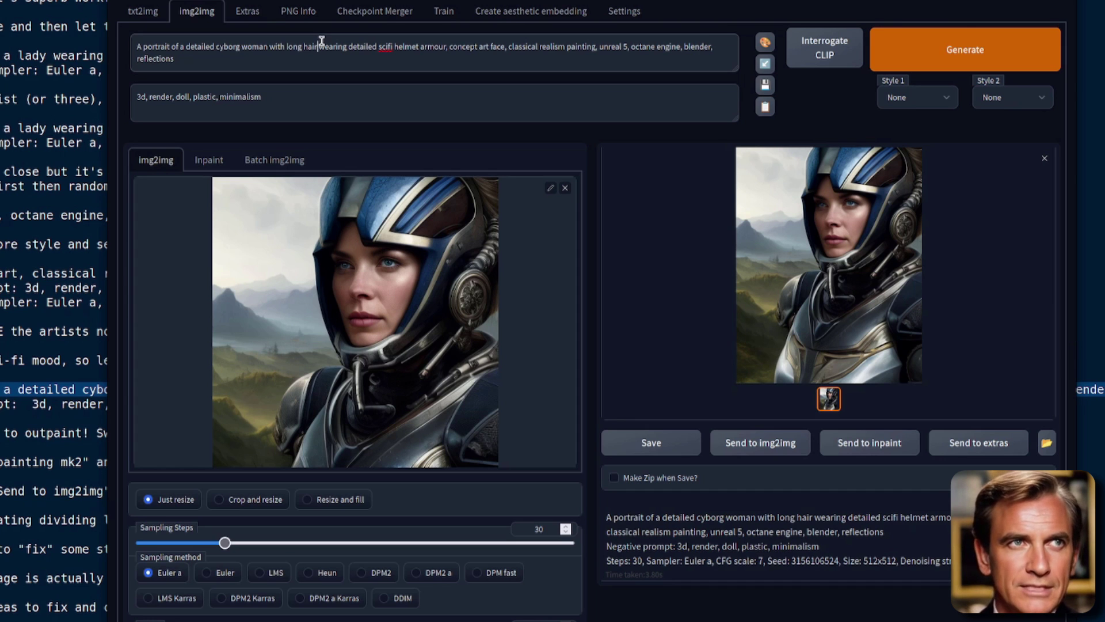
{"action": "key", "text": "shift+Home"}
{"action": "key", "text": "BackSpace"}
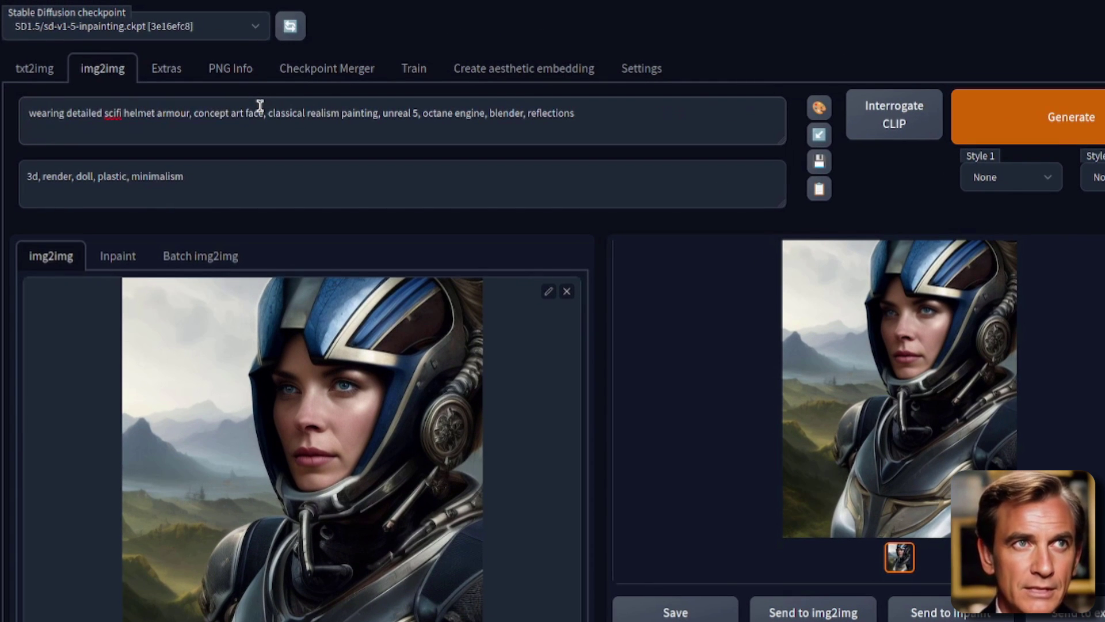
{"action": "key", "text": "ctrl+shift+Right"}
{"action": "key", "text": "ctrl+shift+Right"}
{"action": "key", "text": "ctrl+shift+Left"}
{"action": "key", "text": "BackSpace"}
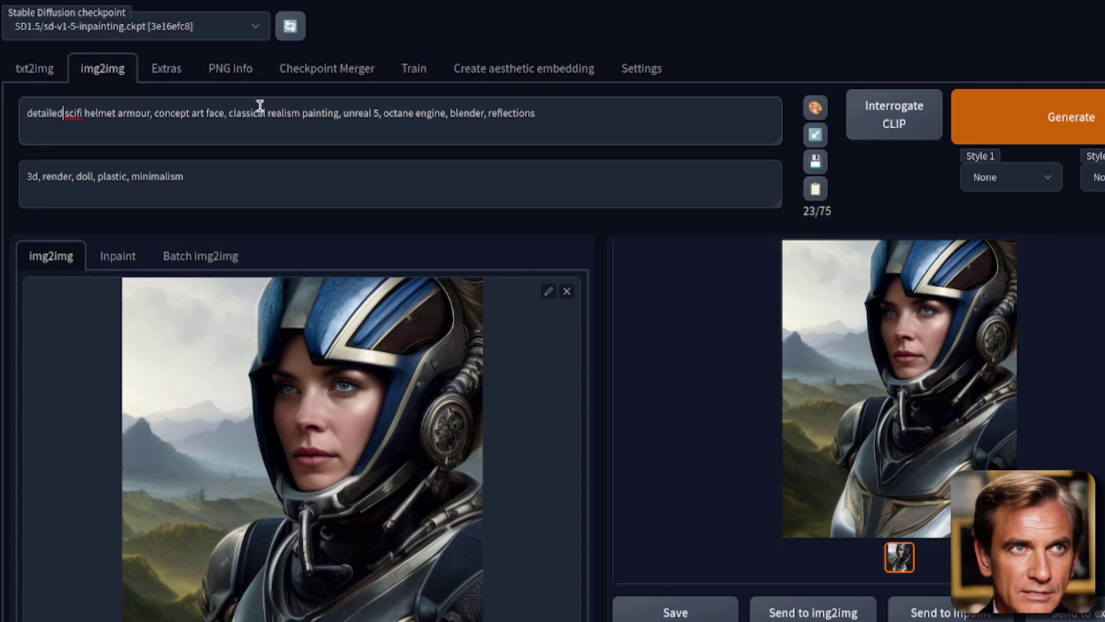
Replace "helmet" with "chest" in the prompt and remove "face" after "concept art"
{"action": "key", "text": "ctrl+shift+Right"}
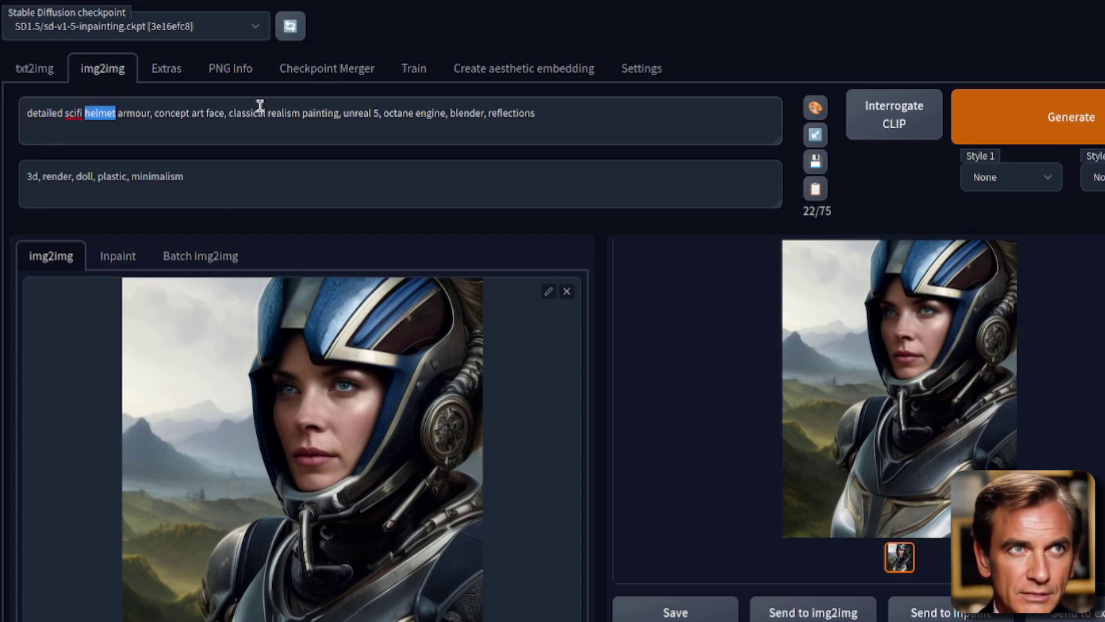
{"action": "type", "text": "chesty"}
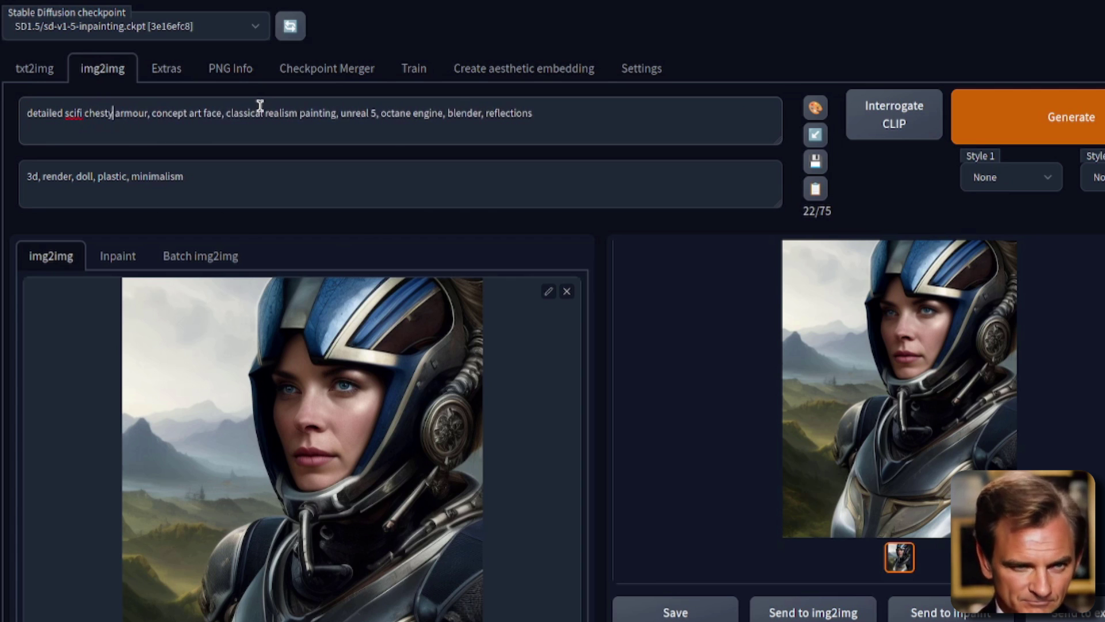
{"action": "key", "text": "BackSpace"}
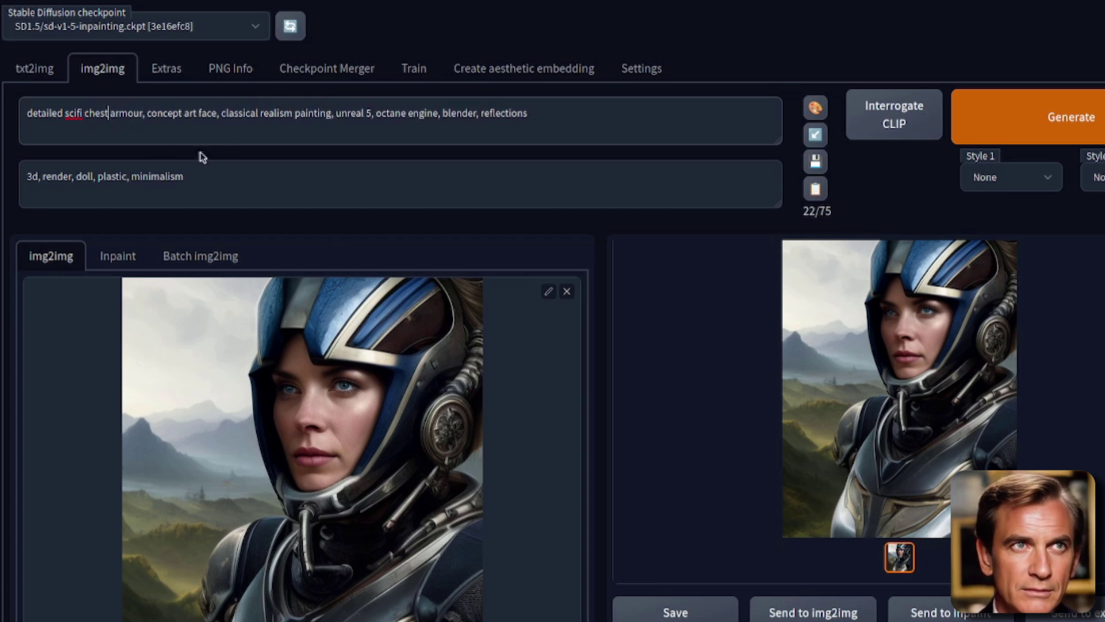
{"action": "double_click", "coordinate": [201, 113]}
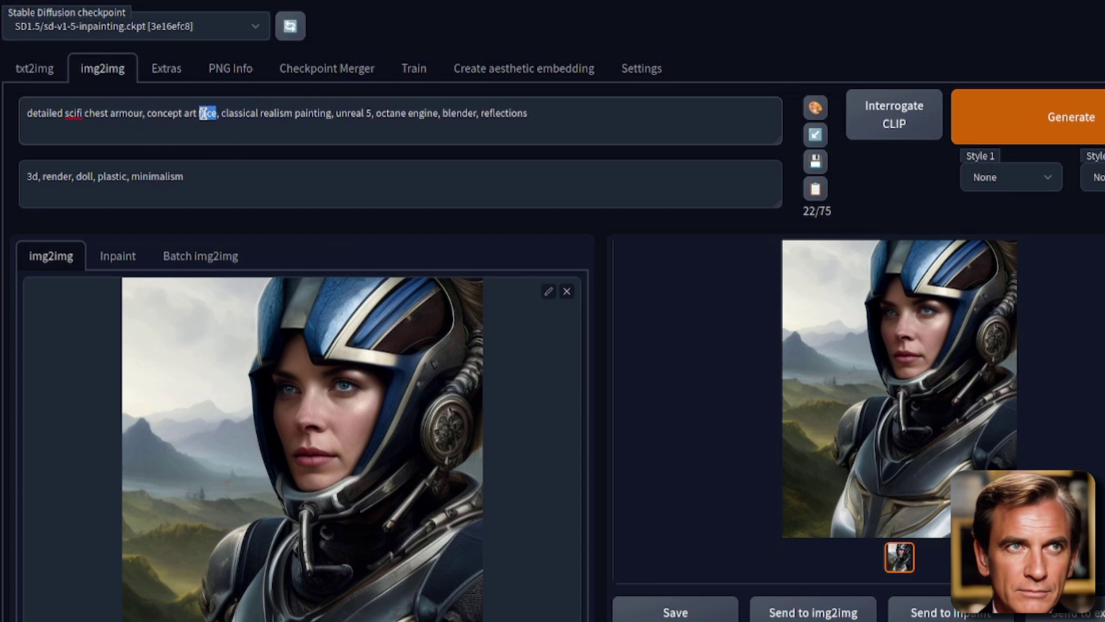
{"action": "key", "text": "BackSpace"}
{"action": "key", "text": "BackSpace"}
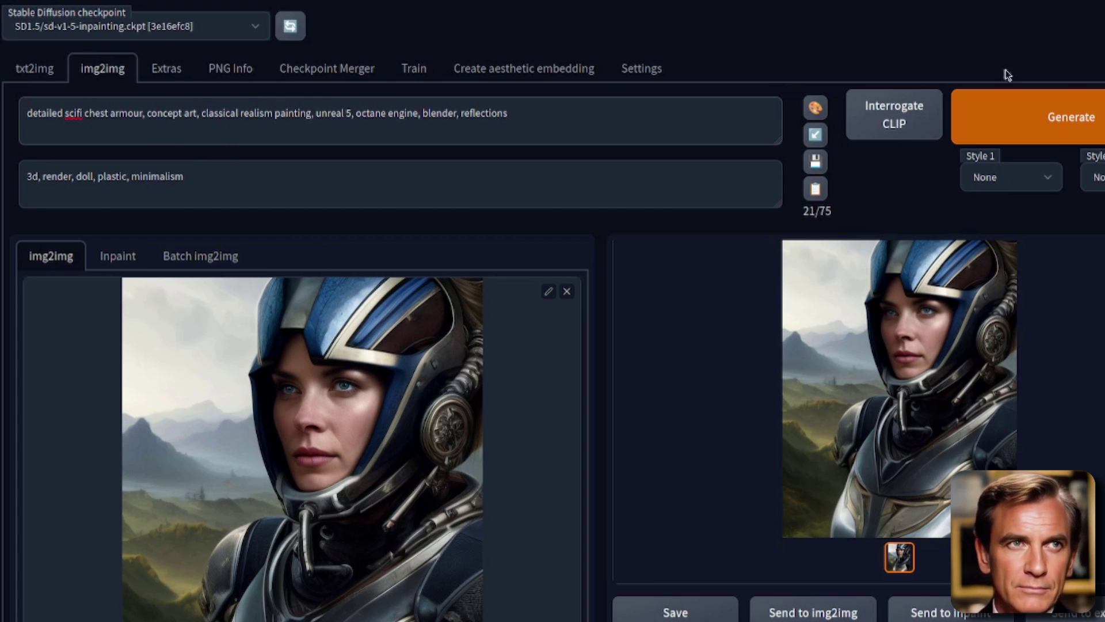
Generate the downward outpaint with the chest armour prompt and send the result to img2img as the new source
{"action": "left_click", "coordinate": [1049, 115]}
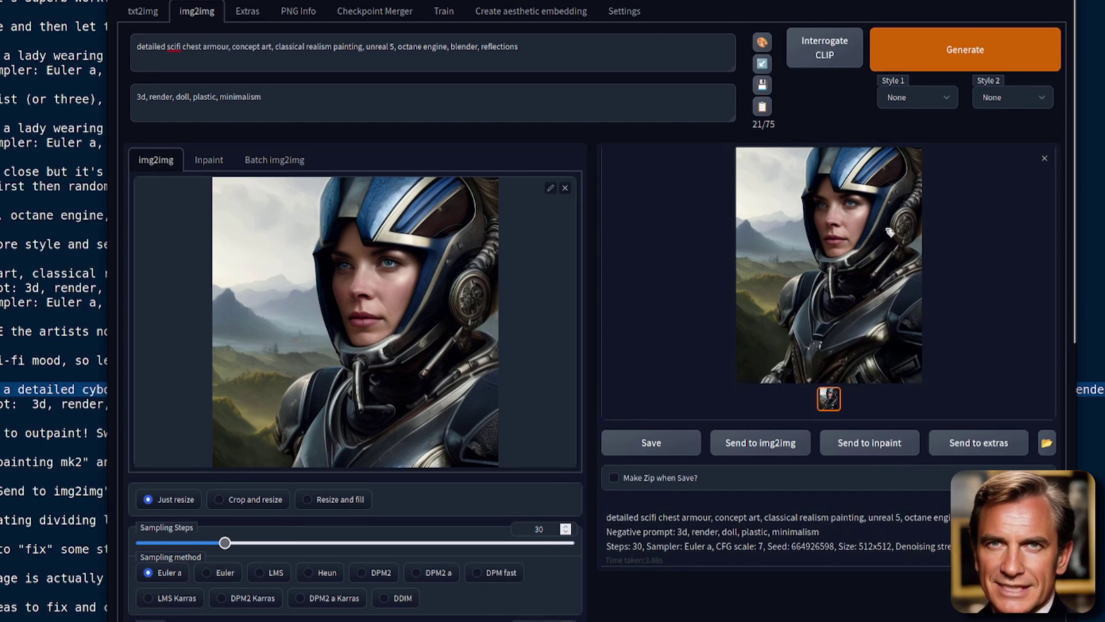
{"action": "left_click", "coordinate": [855, 360]}
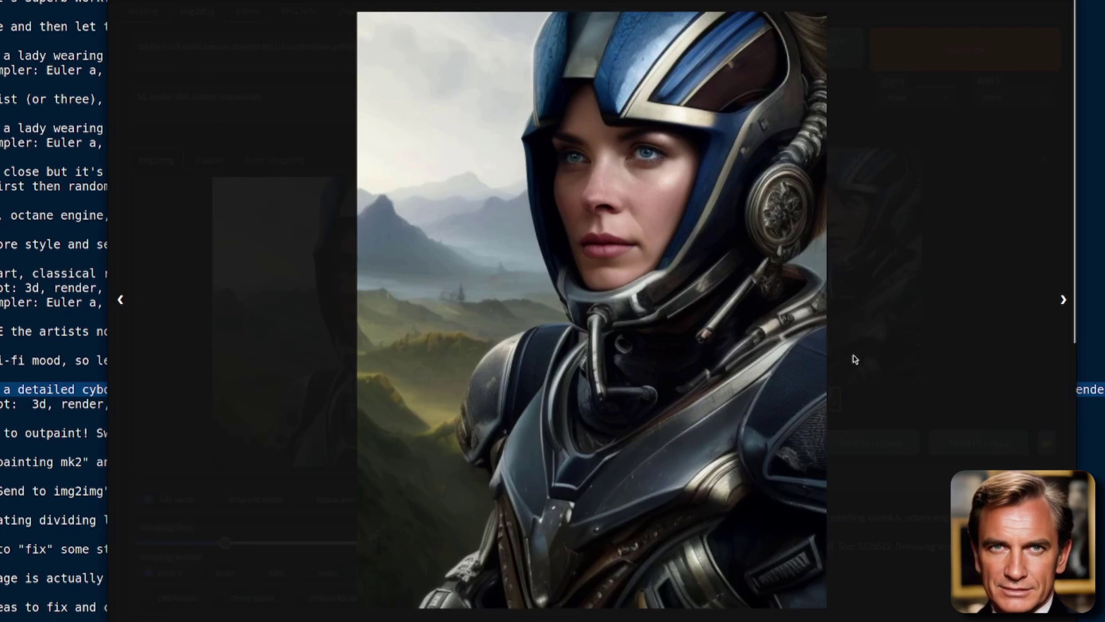
{"action": "left_click", "coordinate": [776, 380]}
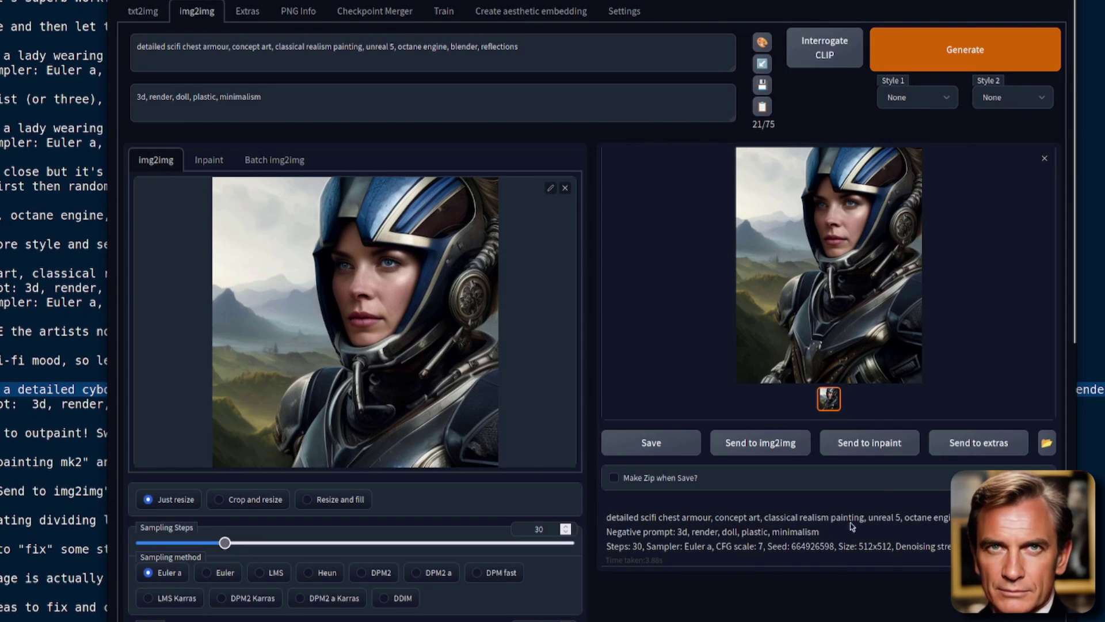
{"action": "left_click", "coordinate": [784, 450]}
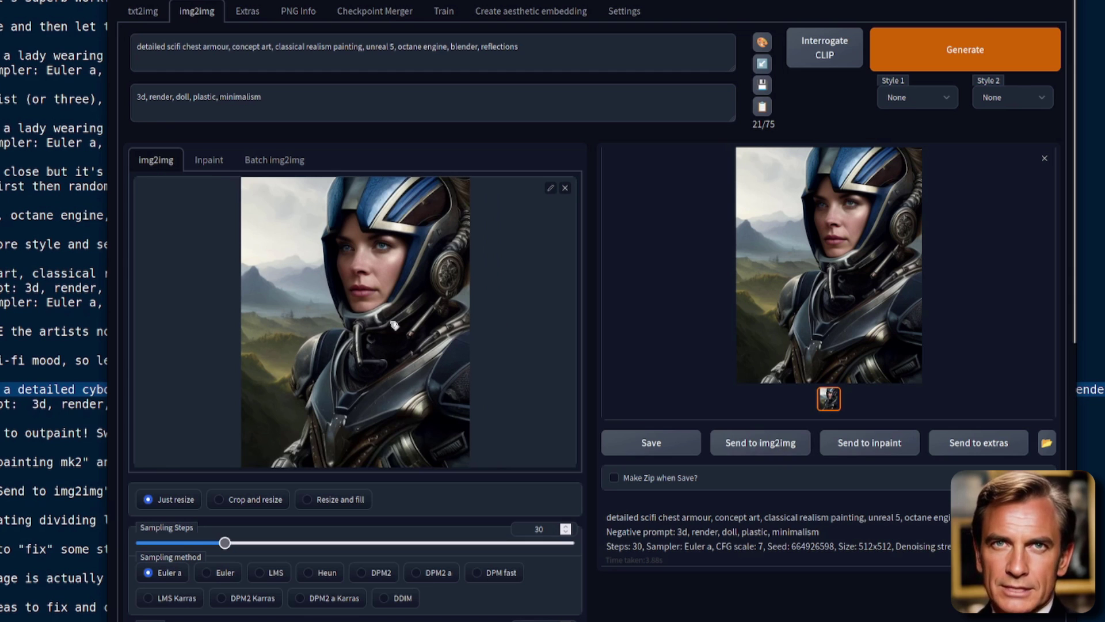
Change the outpainting direction from down to left, generate the outpaint, and send the widened image to img2img
{"action": "scroll", "coordinate": [541, 368], "scroll_direction": "down", "scroll_amount": 10}
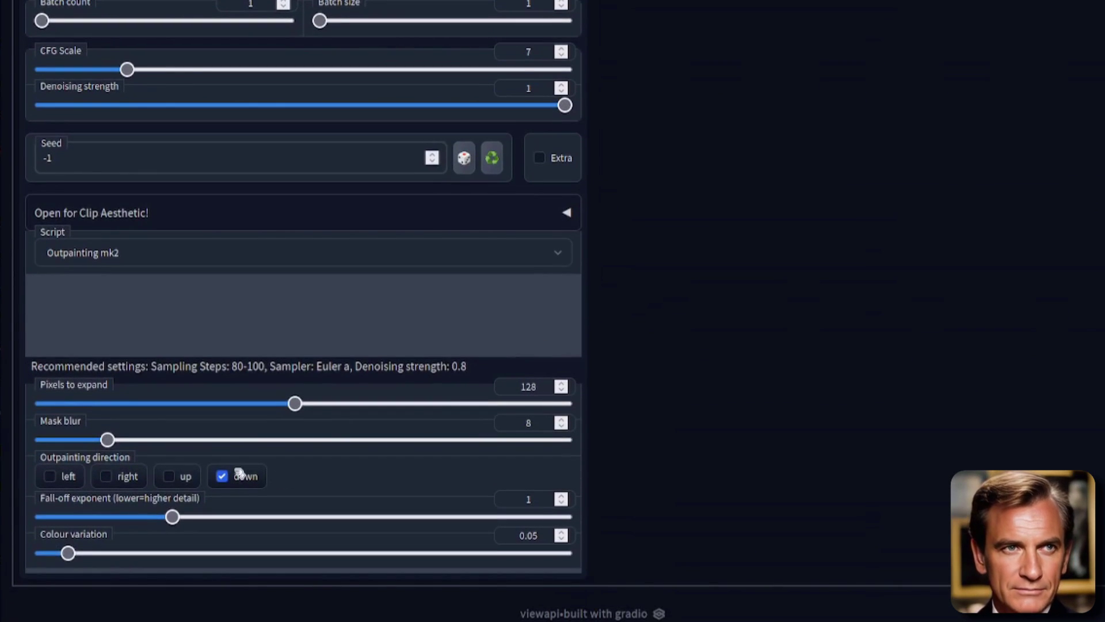
{"action": "left_click", "coordinate": [222, 476]}
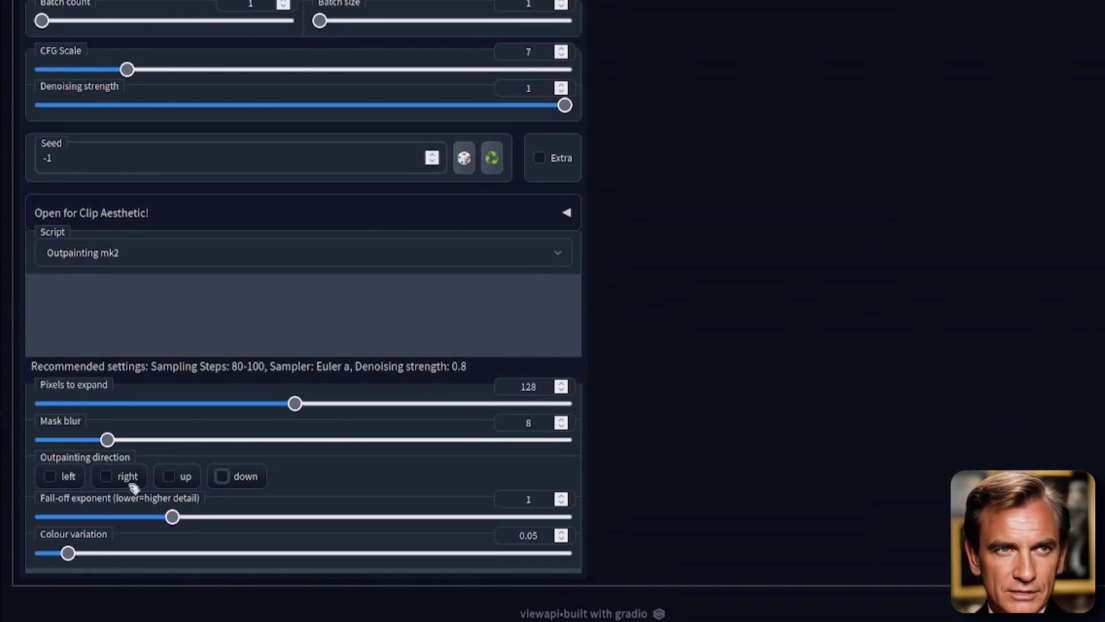
{"action": "left_click", "coordinate": [50, 476]}
{"action": "scroll", "coordinate": [749, 416], "scroll_direction": "up", "scroll_amount": 12}
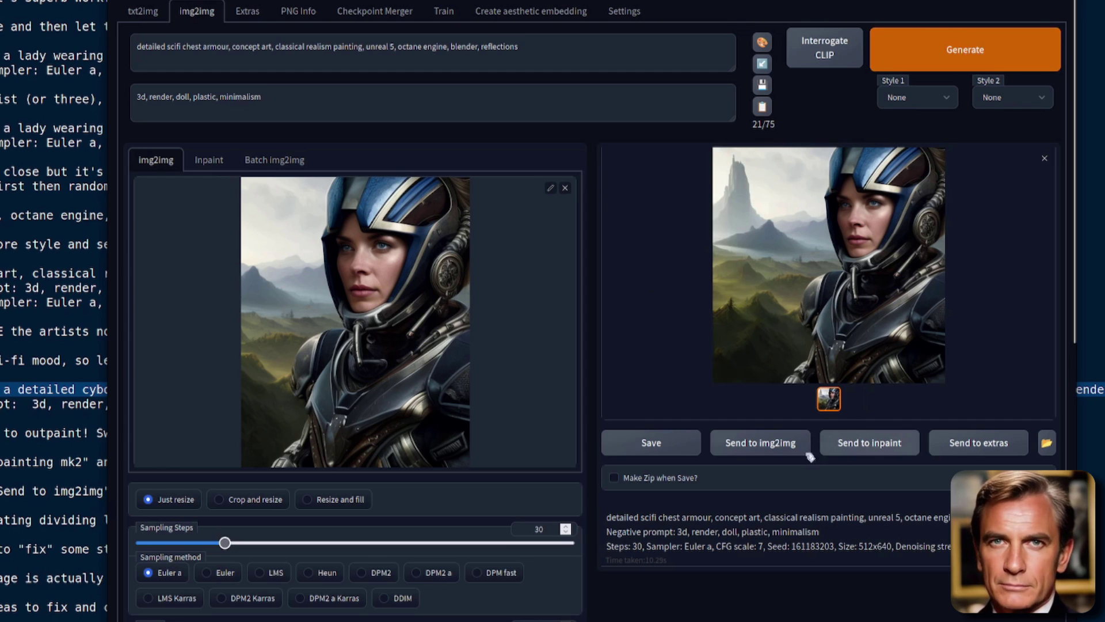
{"action": "left_click", "coordinate": [778, 445]}
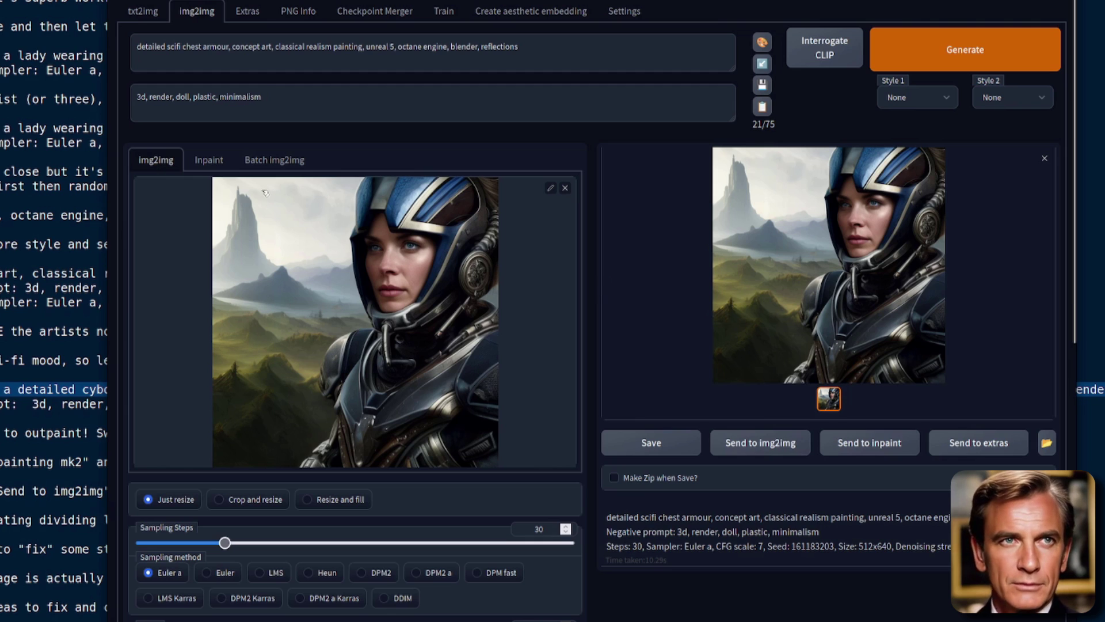
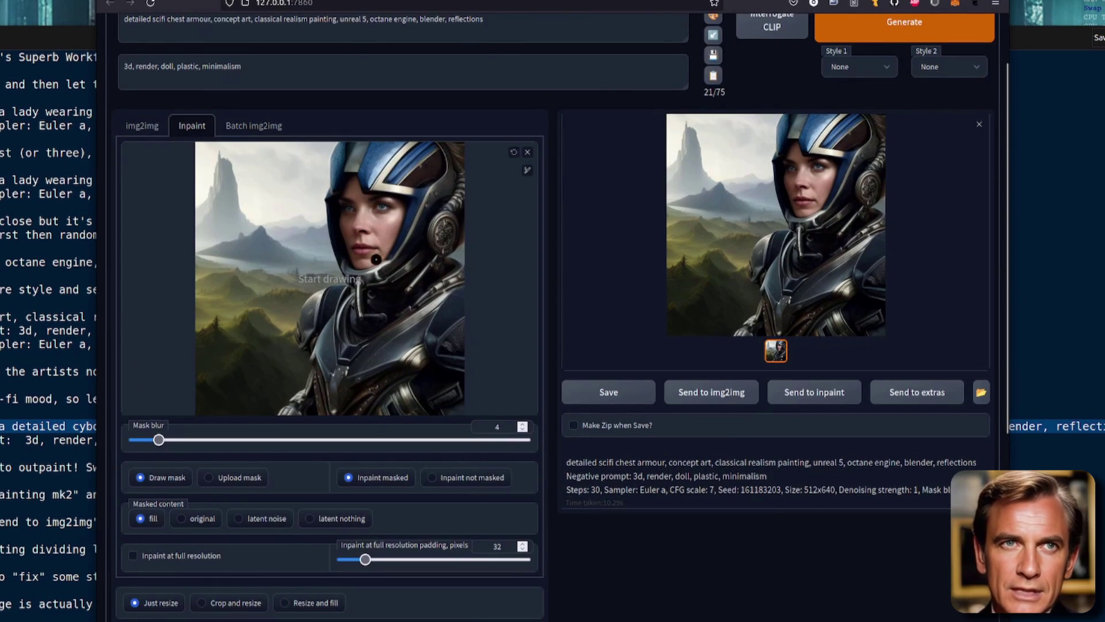
Enlarge the inpaint brush and paint a mask over the tall rock spire and the mountain in the background
{"action": "left_click", "coordinate": [528, 170]}
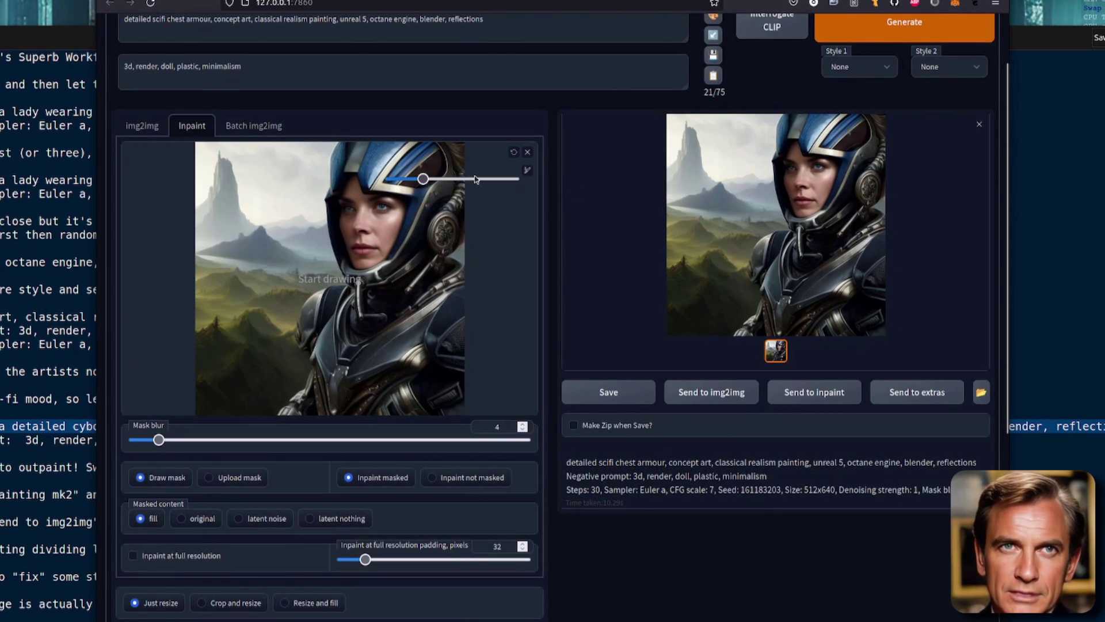
{"action": "left_click", "coordinate": [528, 170]}
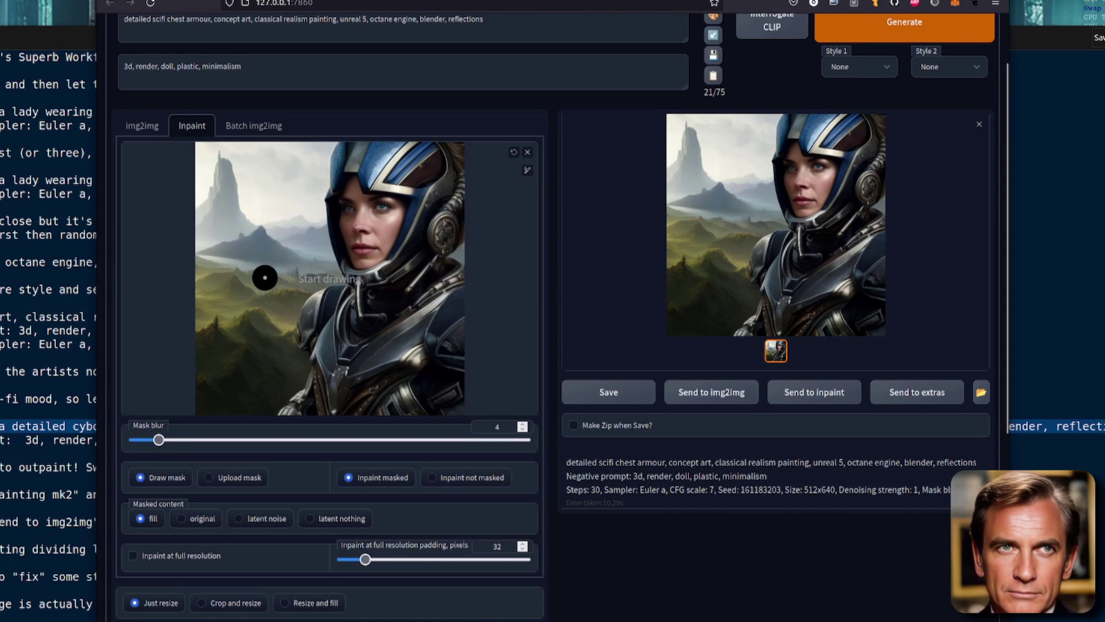
{"action": "mouse_move", "coordinate": [277, 242]}
{"action": "left_mouse_down"}
{"action": "mouse_move", "coordinate": [214, 251]}
{"action": "mouse_move", "coordinate": [204, 235]}
{"action": "mouse_move", "coordinate": [229, 166]}
{"action": "mouse_move", "coordinate": [275, 233]}
{"action": "mouse_move", "coordinate": [224, 239]}
{"action": "mouse_move", "coordinate": [236, 199]}
{"action": "left_mouse_up"}
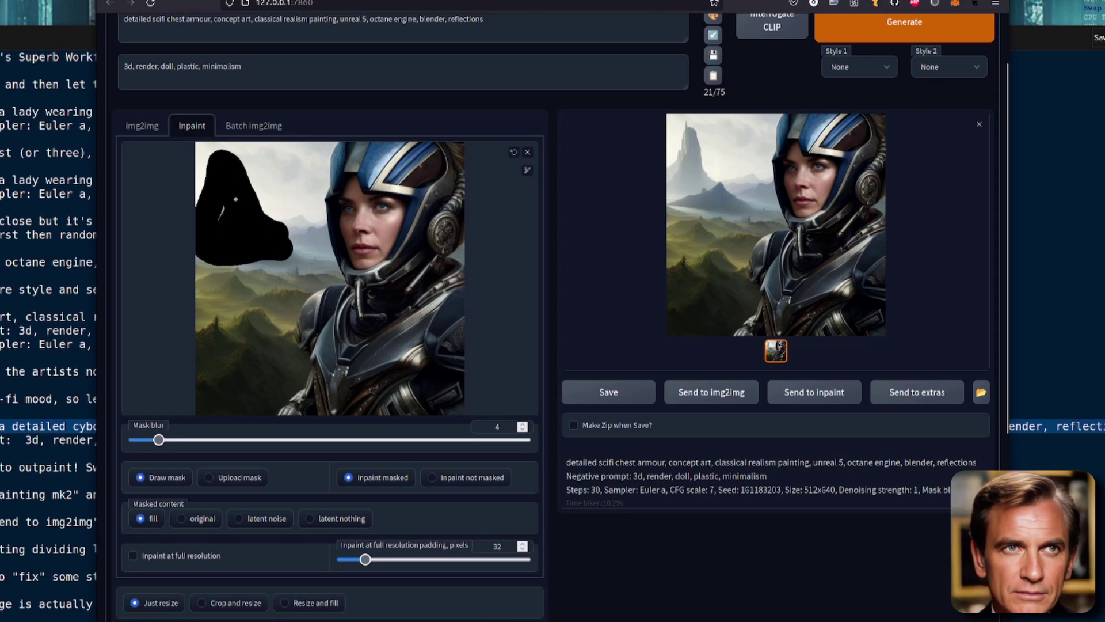
Replace "detailed scifi chest armour" in the prompt with "gothic spaceport in the distance"
{"action": "scroll", "coordinate": [225, 223], "scroll_direction": "up", "scroll_amount": 3}
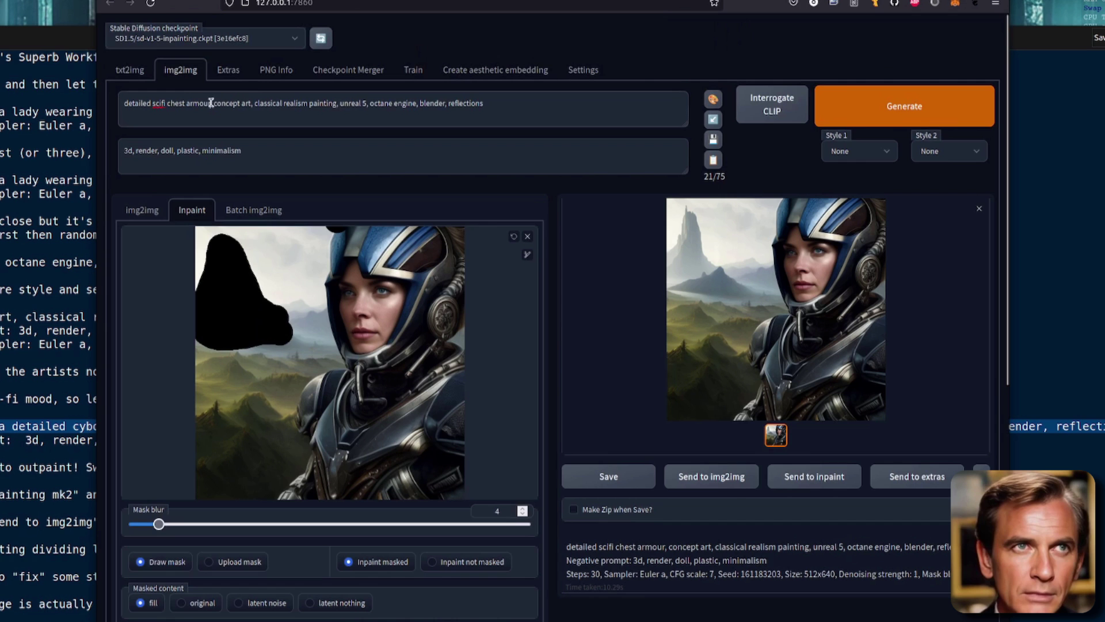
{"action": "key", "text": "shift+Home"}
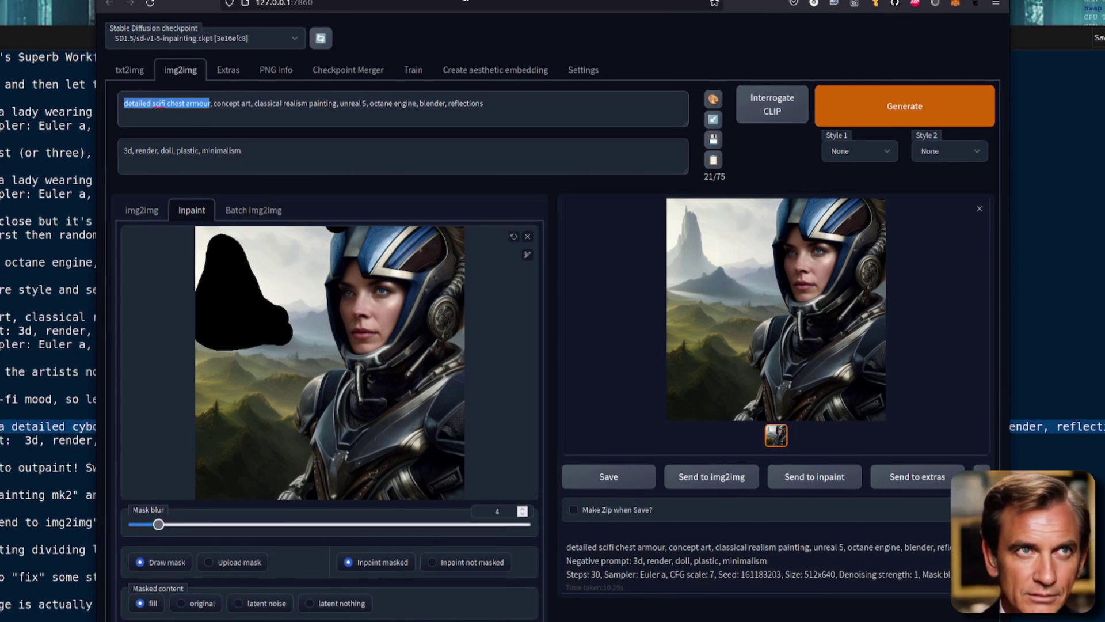
{"action": "type", "text": "a"}
{"action": "type", "text": "othic"}
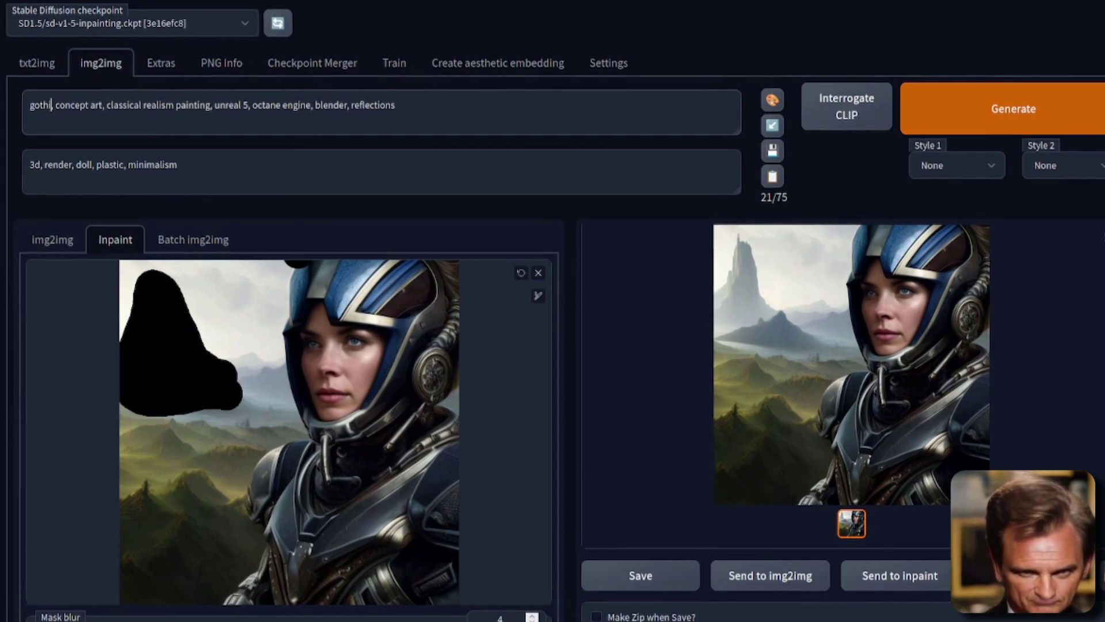
{"action": "type", "text": " spaceport"}
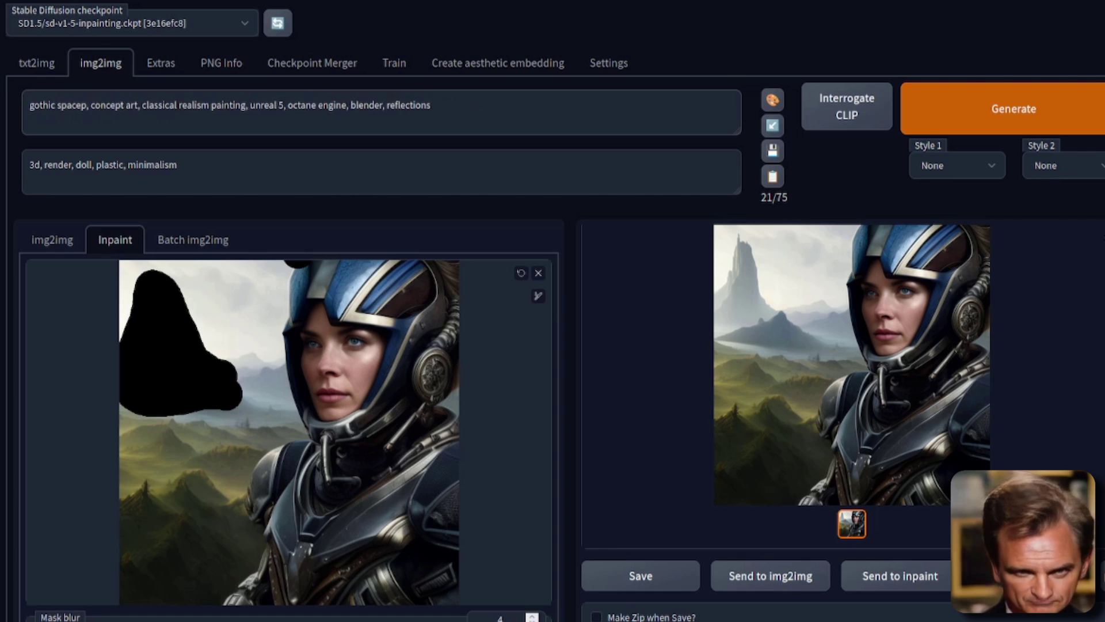
{"action": "type", "text": " in the distan"}
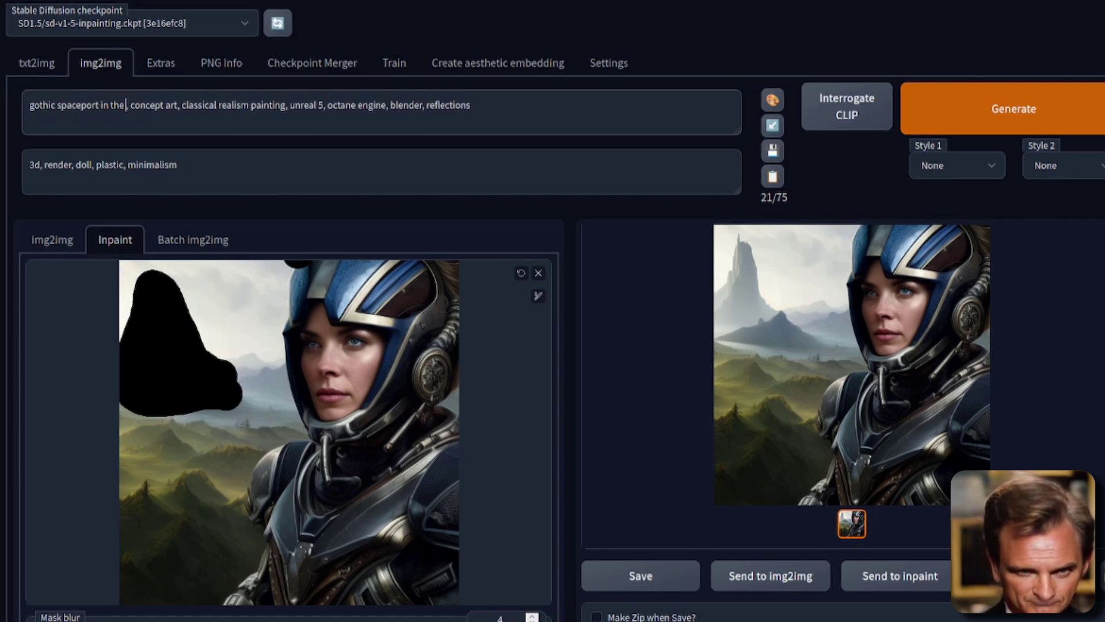
{"action": "type", "text": "ce"}
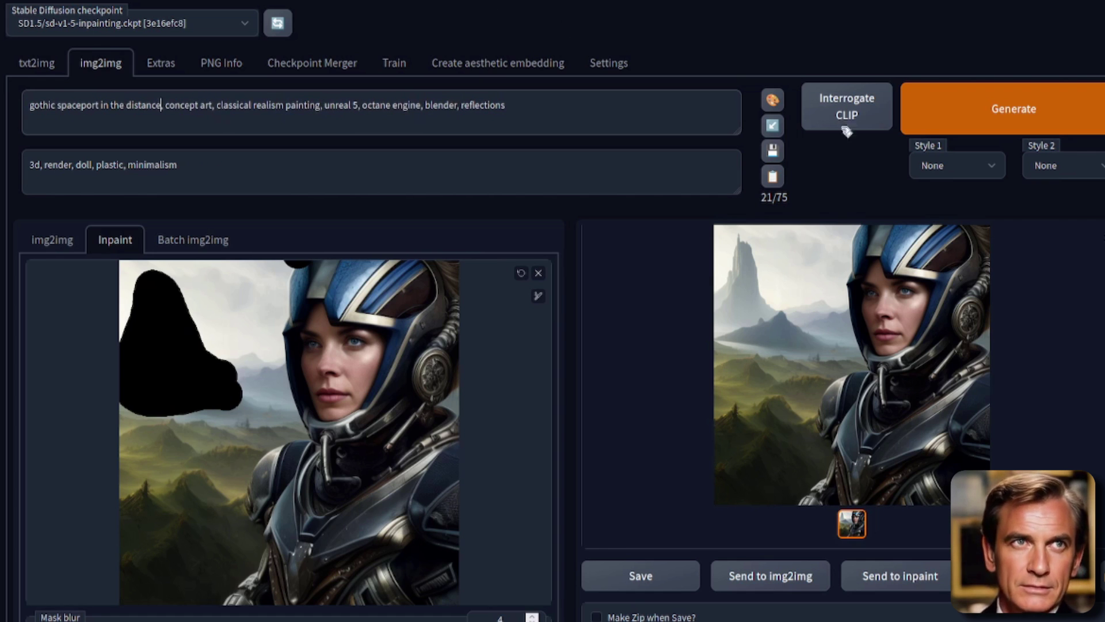
Generate the gothic spaceport inpaint in the masked area and inspect the result enlarged
{"action": "left_click", "coordinate": [1027, 115]}
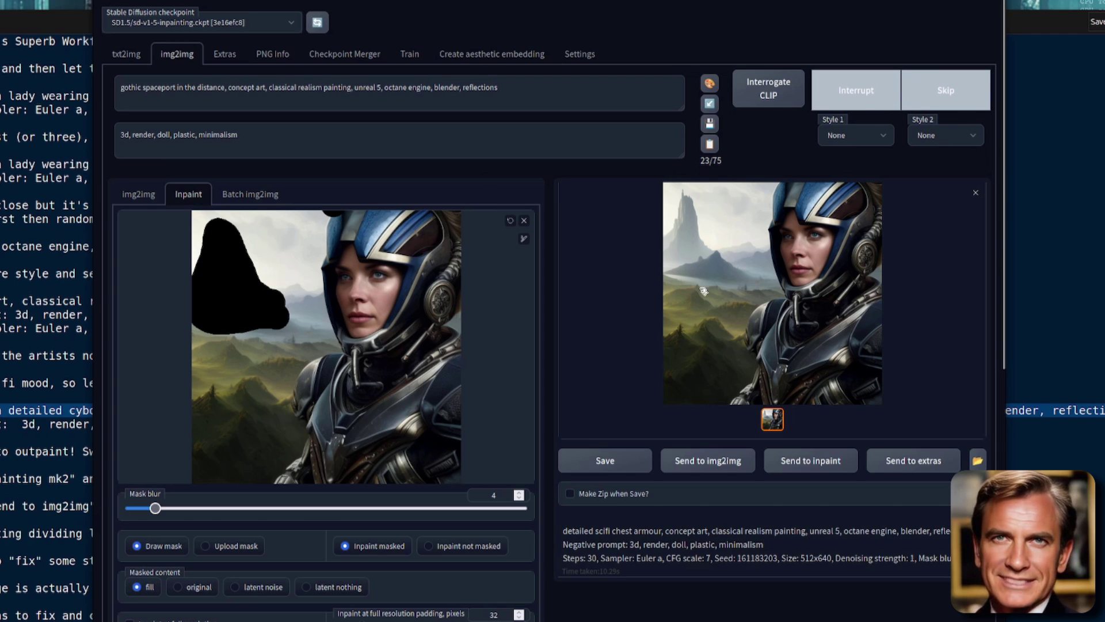
{"action": "left_click", "coordinate": [681, 254]}
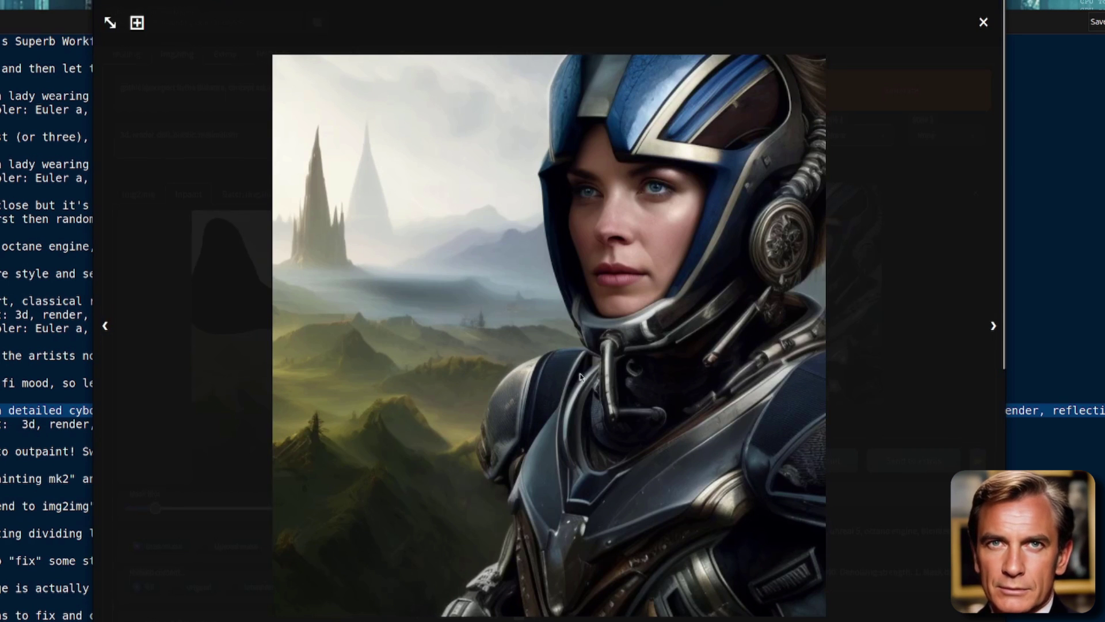
{"action": "left_click", "coordinate": [330, 208]}
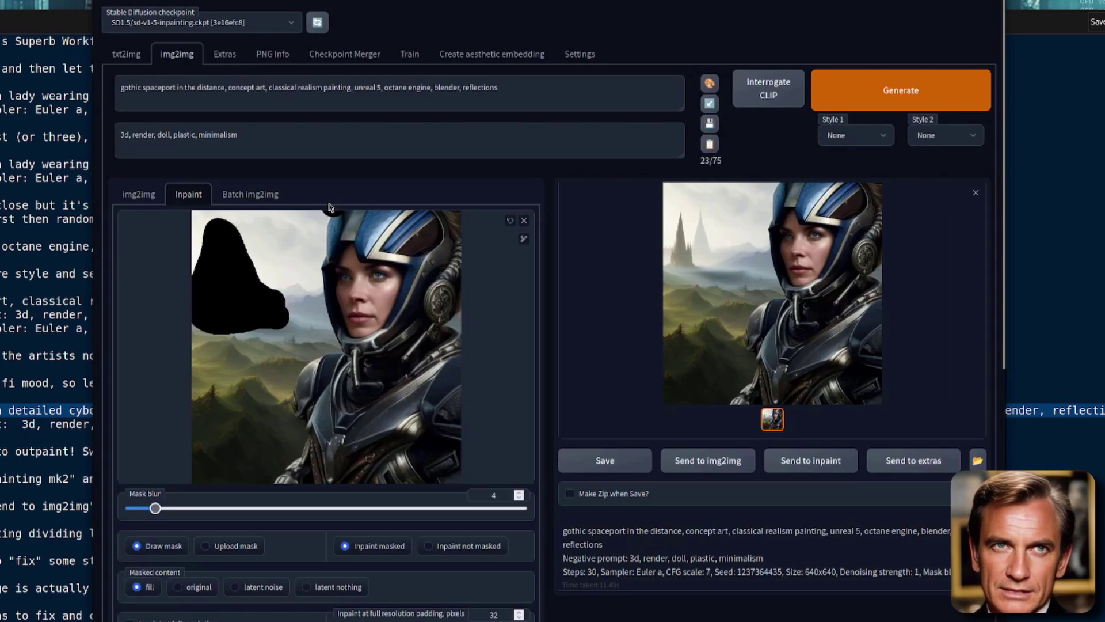
Switch the Stable Diffusion checkpoint to SD1.5/sd-v1-5-pruned-emaonly.ckpt
{"action": "scroll", "coordinate": [749, 265], "scroll_direction": "down", "scroll_amount": 6}
{"action": "scroll", "coordinate": [719, 271], "scroll_direction": "up", "scroll_amount": 7}
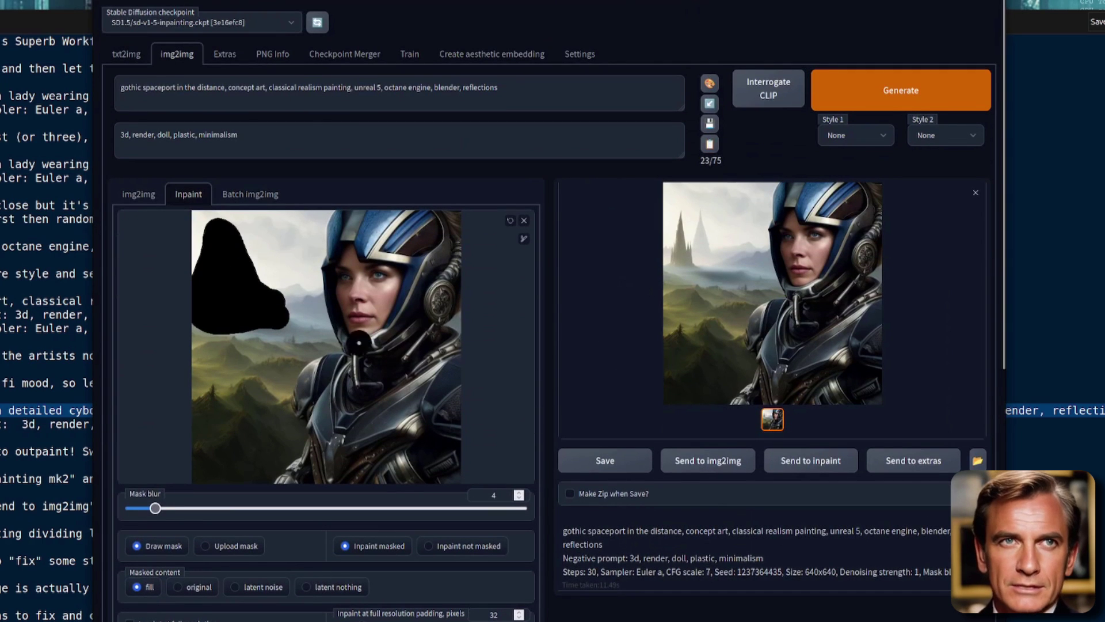
{"action": "left_click", "coordinate": [289, 26]}
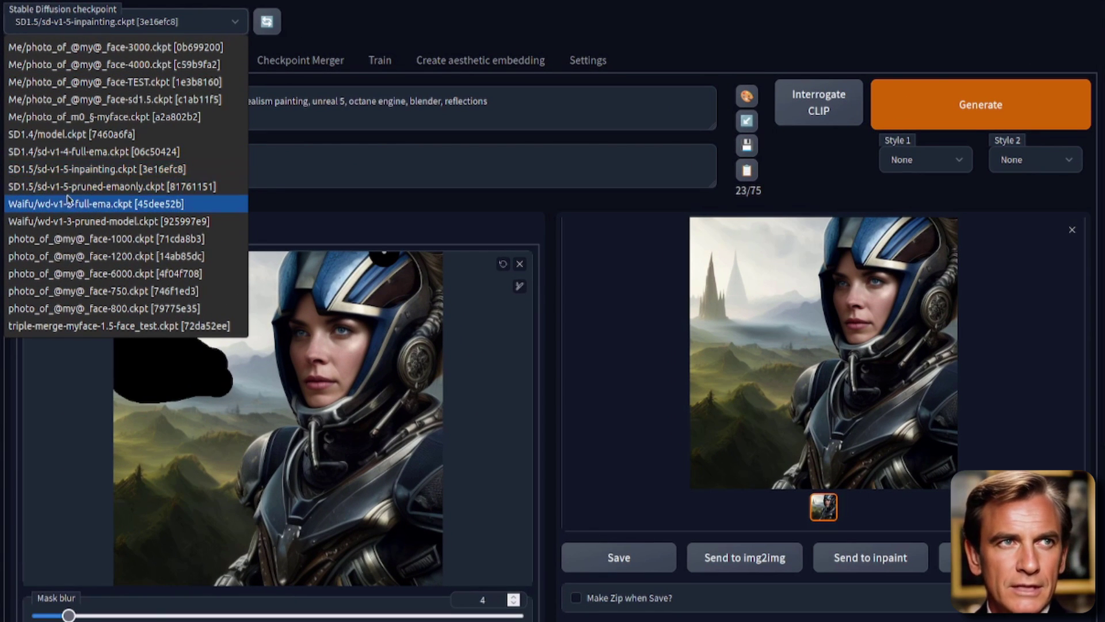
{"action": "left_click", "coordinate": [99, 188]}
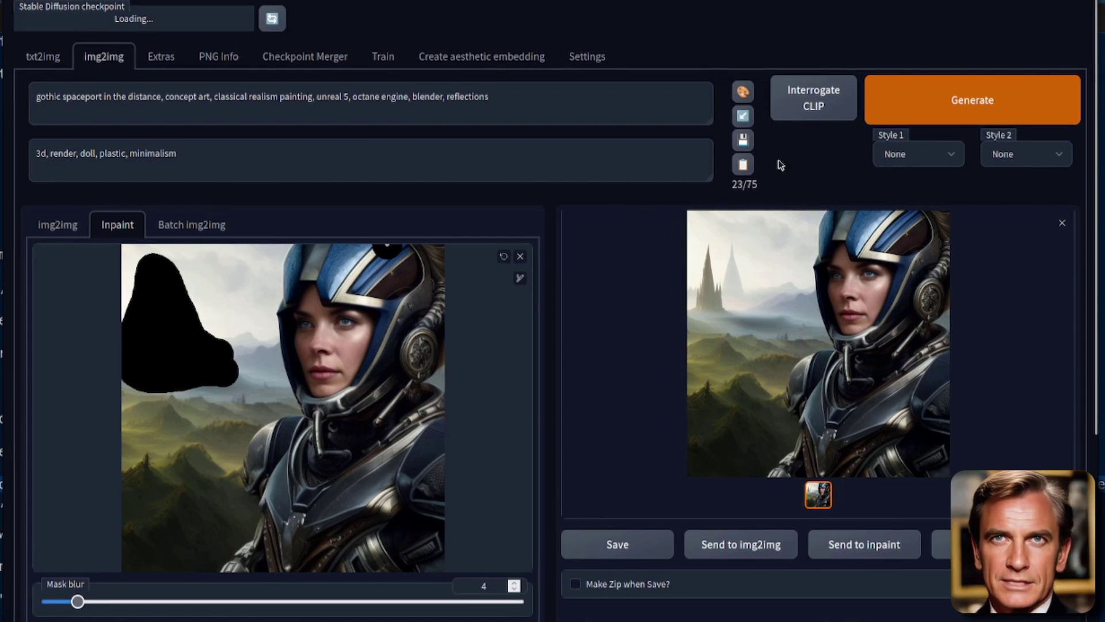
Generate the masked spaceport inpaint again with the pruned-emaonly checkpoint and inspect the result enlarged
{"action": "left_click", "coordinate": [959, 108]}
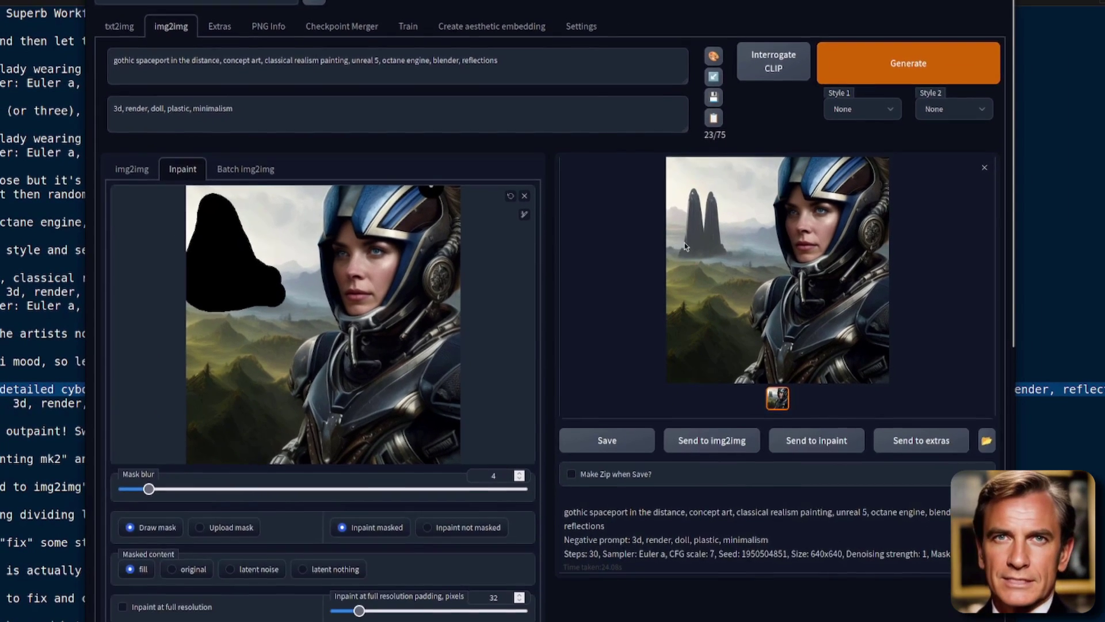
{"action": "left_click", "coordinate": [714, 337]}
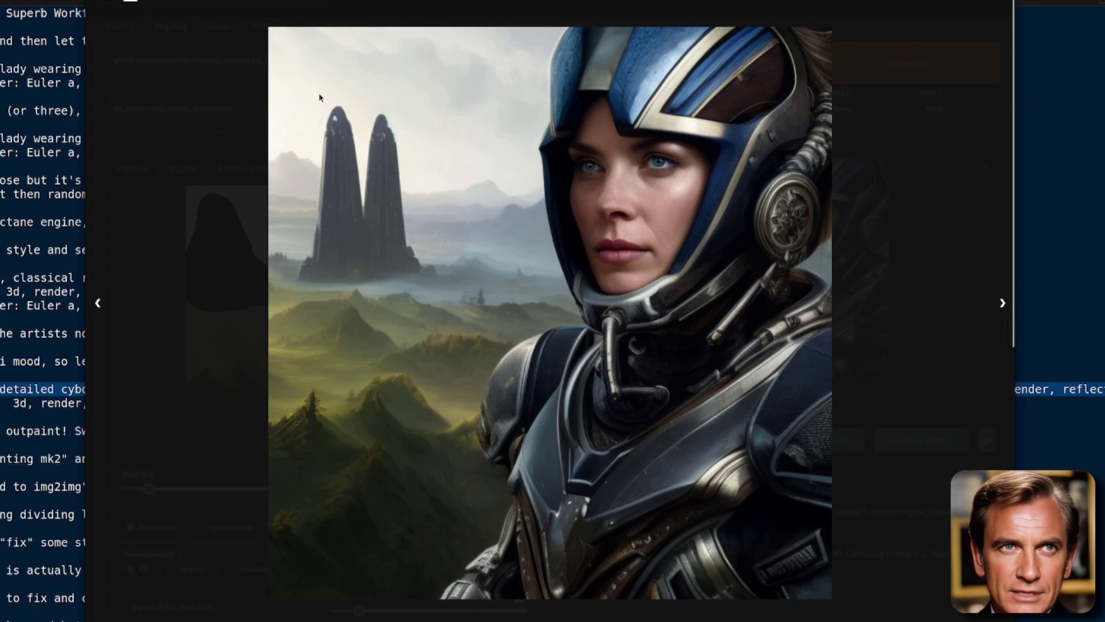
{"action": "left_click", "coordinate": [329, 338]}
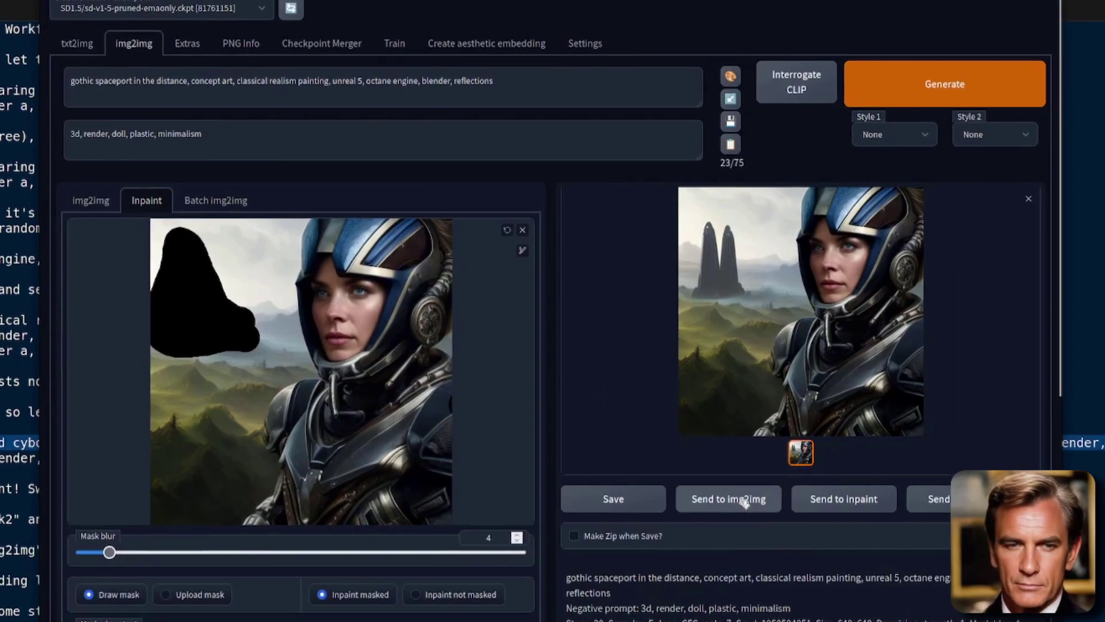
Send the twin-tower result to img2img and inpaint, and replace the old mask with a smaller one covering only the towers
{"action": "left_click", "coordinate": [714, 440]}
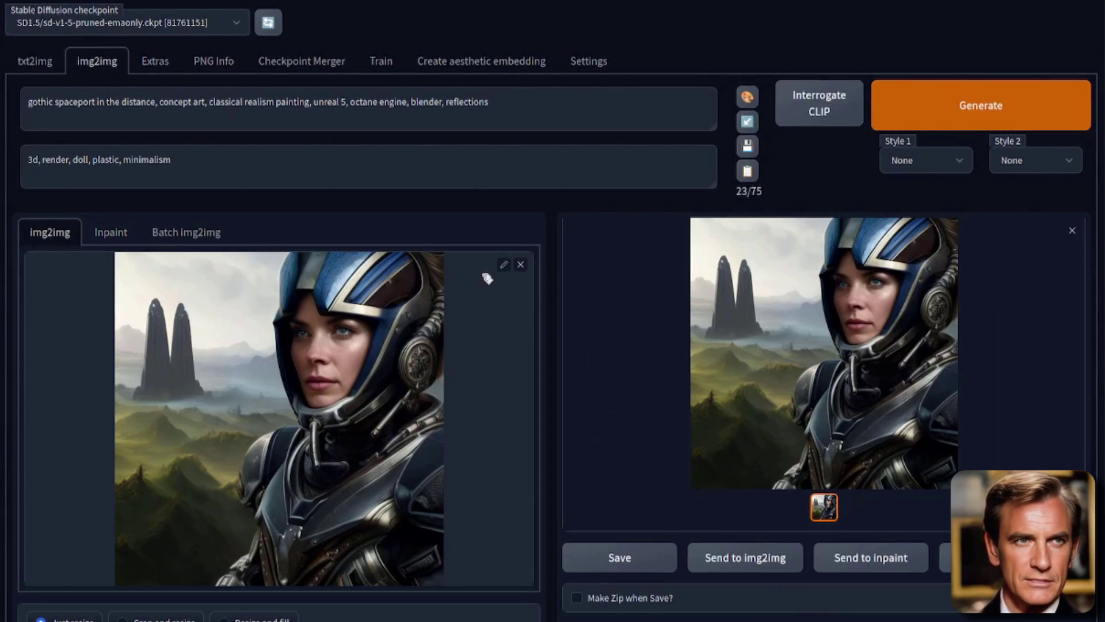
{"action": "left_click", "coordinate": [857, 562]}
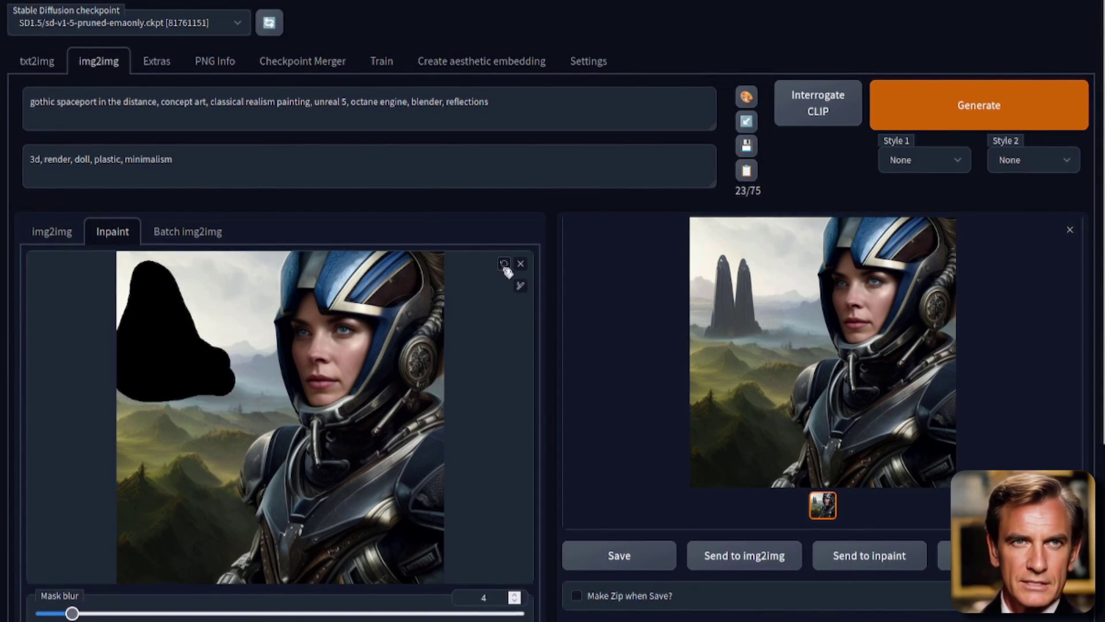
{"action": "mouse_move", "coordinate": [142, 390]}
{"action": "left_mouse_down"}
{"action": "mouse_move", "coordinate": [160, 308]}
{"action": "mouse_move", "coordinate": [185, 320]}
{"action": "mouse_move", "coordinate": [190, 385]}
{"action": "mouse_move", "coordinate": [163, 390]}
{"action": "mouse_move", "coordinate": [165, 343]}
{"action": "mouse_move", "coordinate": [184, 396]}
{"action": "mouse_move", "coordinate": [208, 392]}
{"action": "left_mouse_up"}
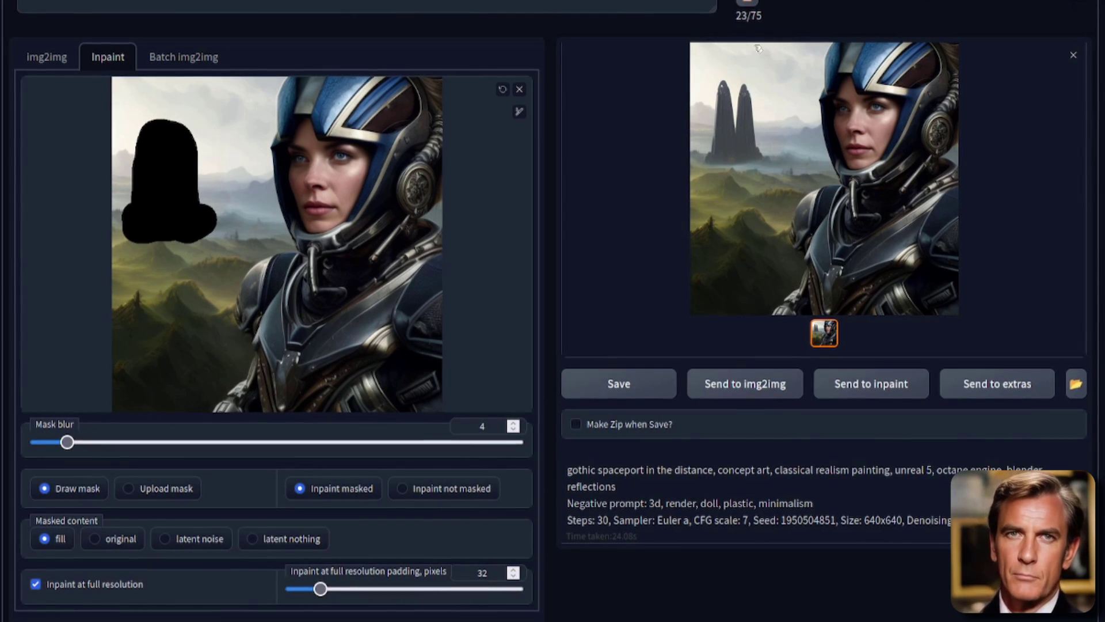
Generate the gothic spaceport inpaint over the masked towers and inspect the result enlarged
{"action": "scroll", "coordinate": [775, 361], "scroll_direction": "up", "scroll_amount": 3}
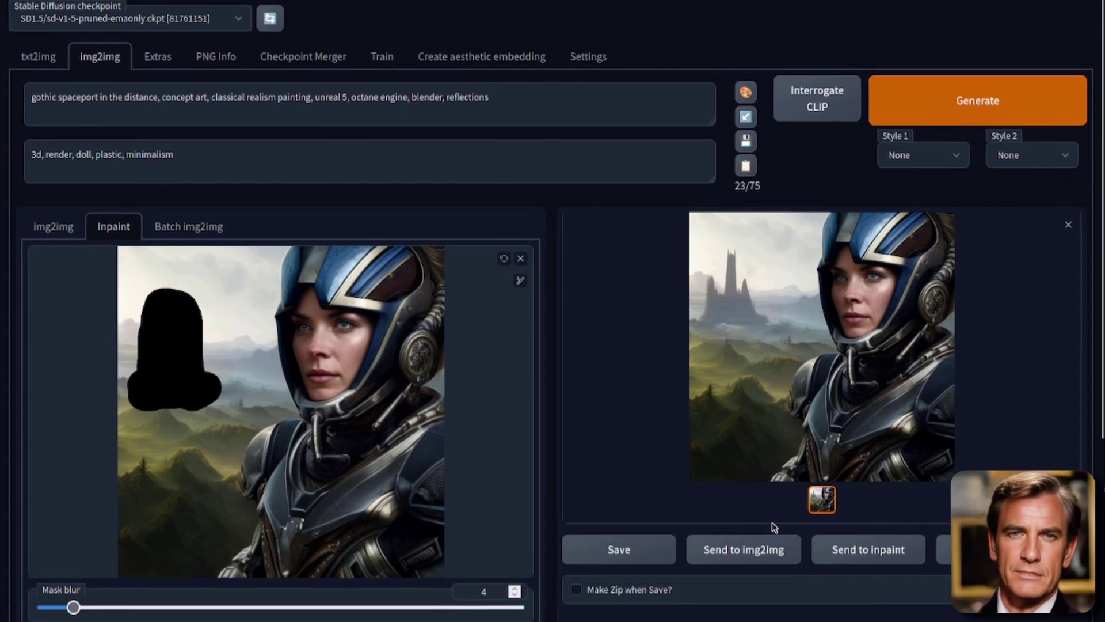
{"action": "left_click", "coordinate": [736, 367]}
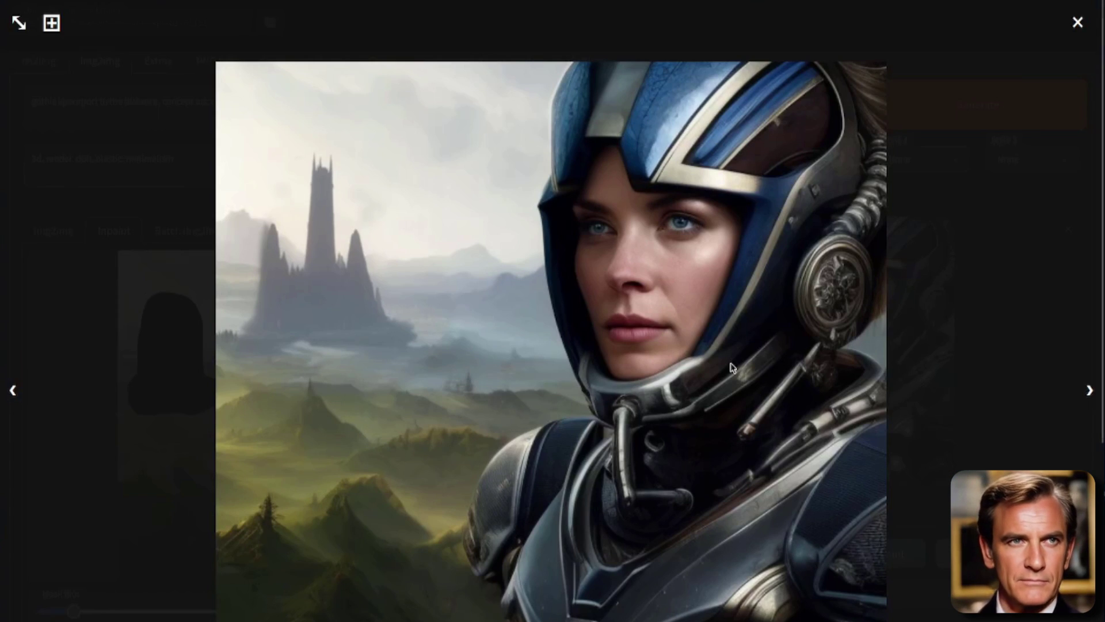
{"action": "left_click", "coordinate": [489, 358]}
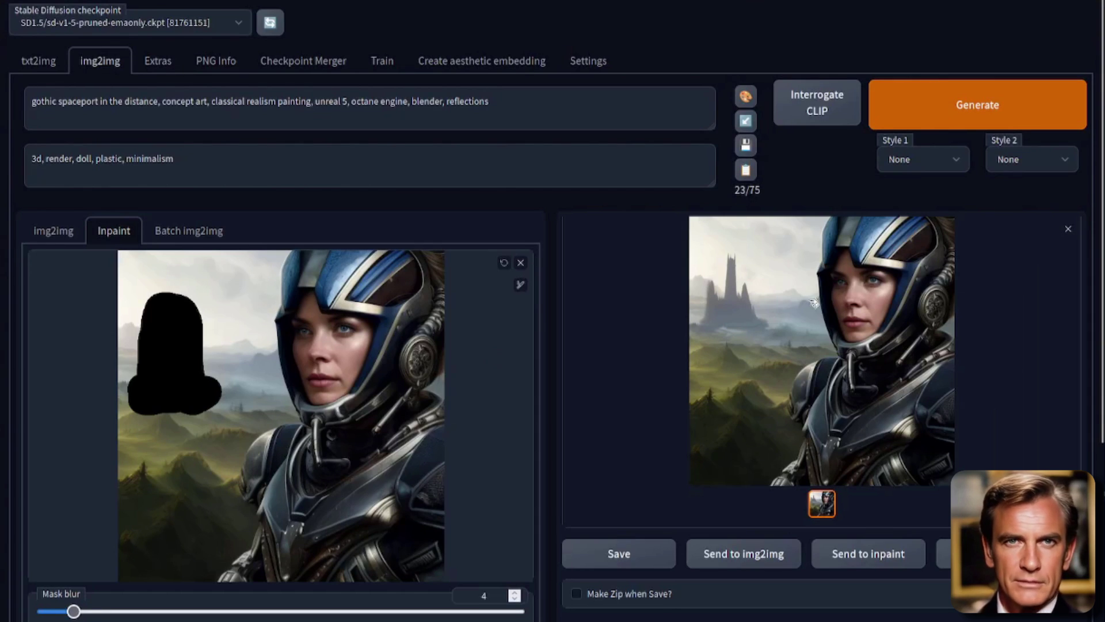
Send the new spaceport result to inpaint with the old mask cleared, and load it into img2img
{"action": "left_click", "coordinate": [884, 555]}
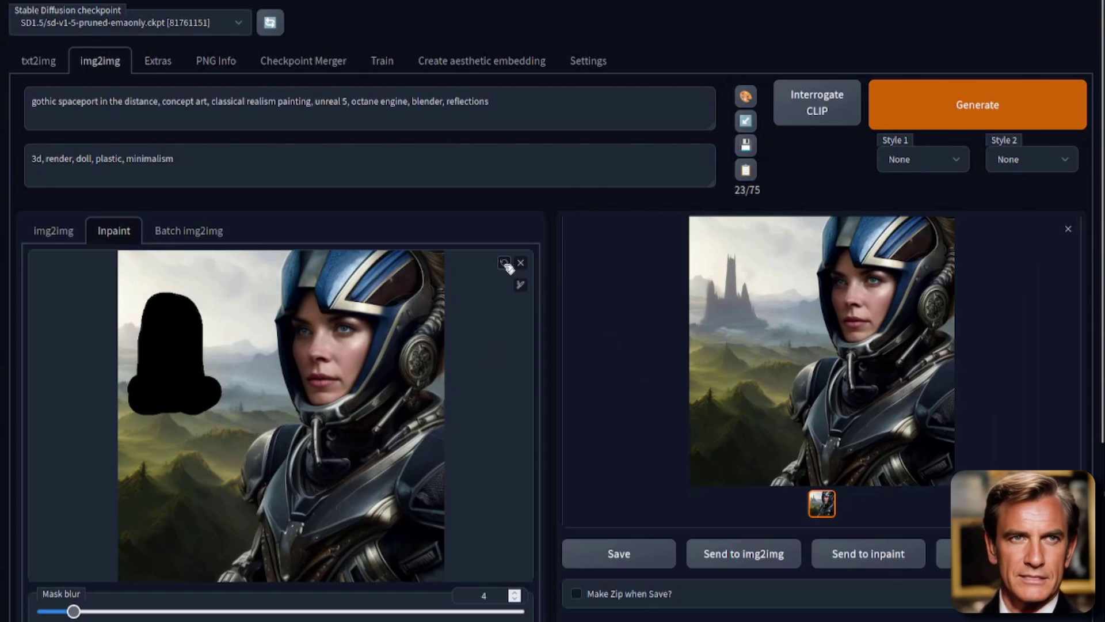
{"action": "left_click", "coordinate": [504, 263]}
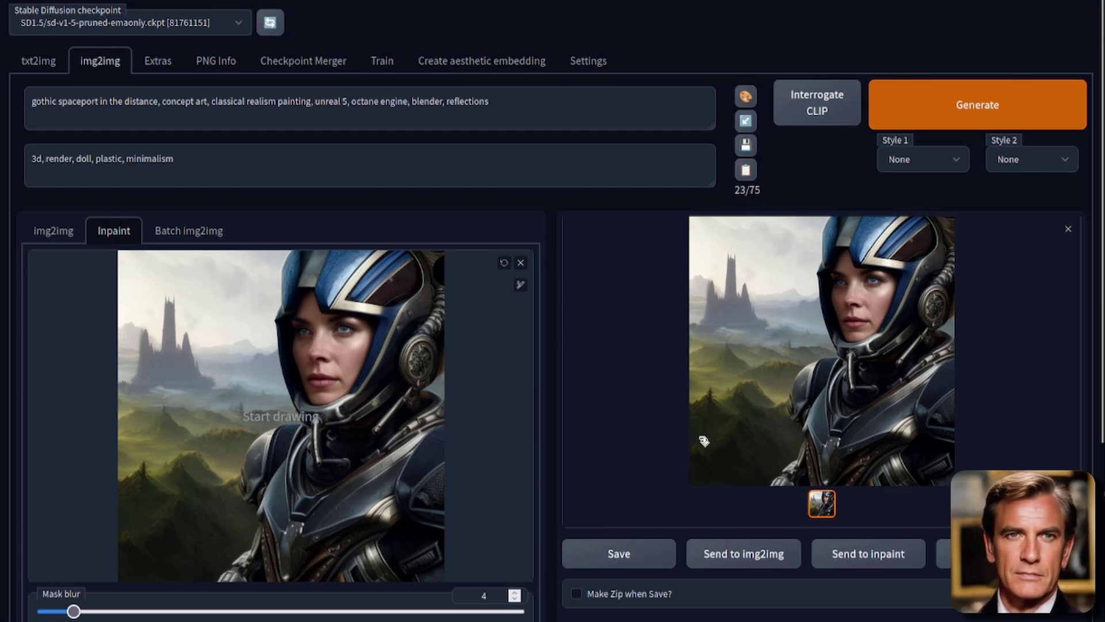
{"action": "left_click", "coordinate": [761, 557]}
Enable the Outpainting mk2 script for img2img with right as the only outpainting direction
{"action": "scroll", "coordinate": [420, 321], "scroll_direction": "down", "scroll_amount": 8}
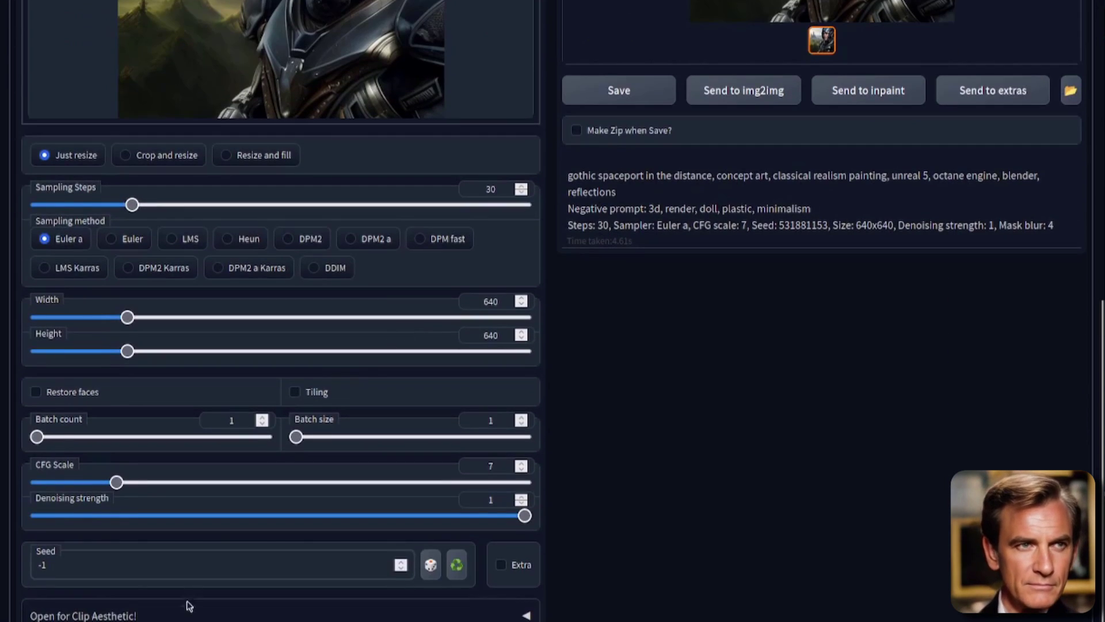
{"action": "scroll", "coordinate": [187, 605], "scroll_direction": "down", "scroll_amount": 3}
{"action": "left_click", "coordinate": [176, 518]}
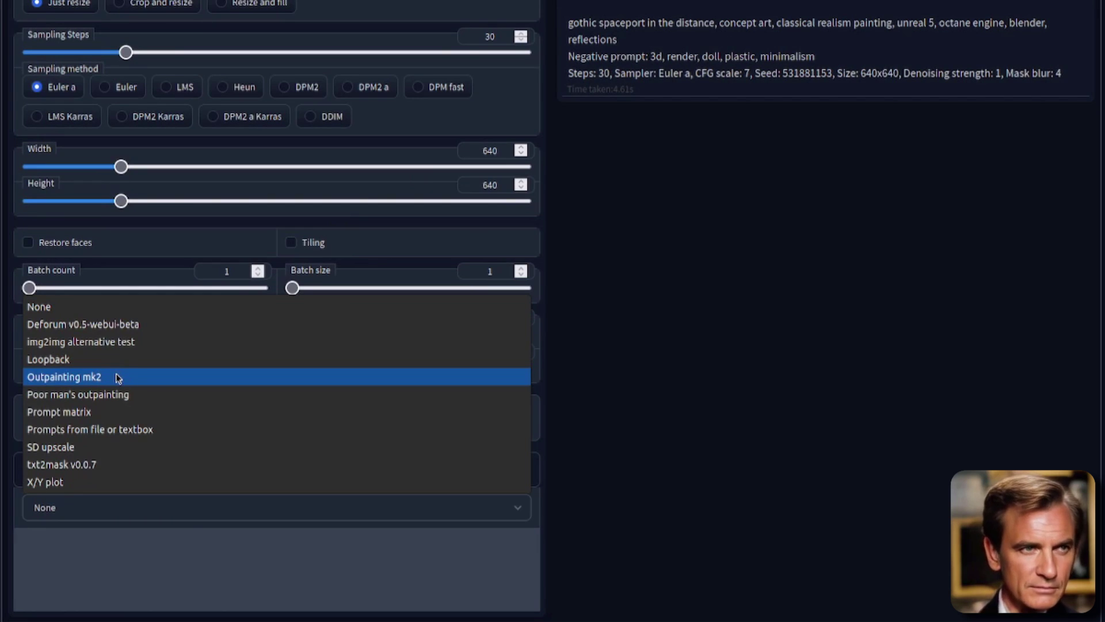
{"action": "left_click", "coordinate": [118, 379]}
{"action": "scroll", "coordinate": [323, 240], "scroll_direction": "down", "scroll_amount": 7}
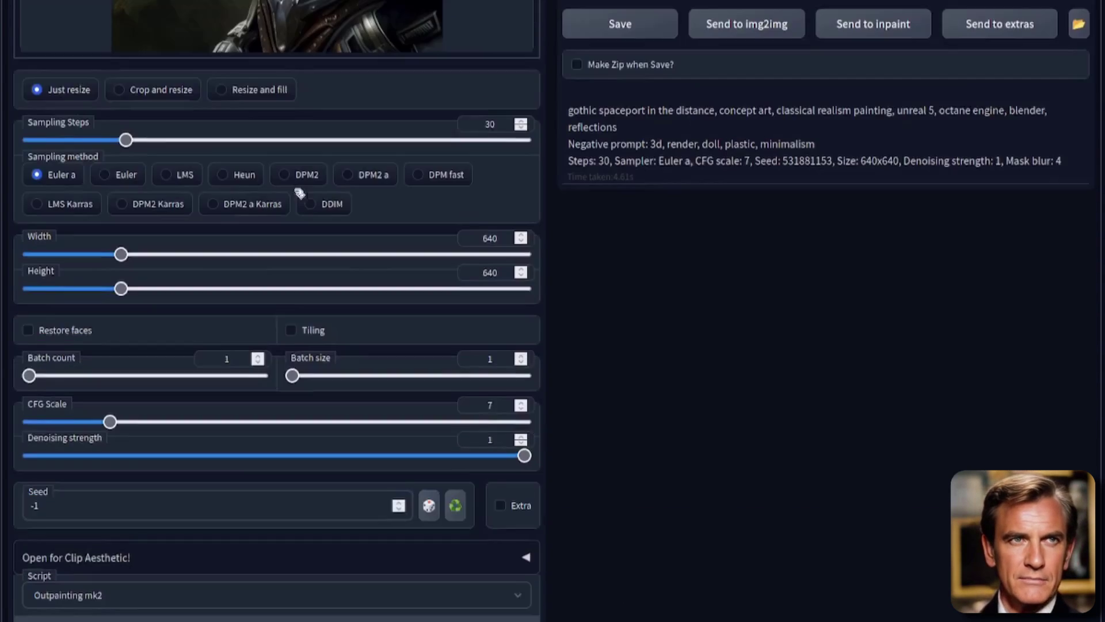
{"action": "left_click", "coordinate": [38, 521]}
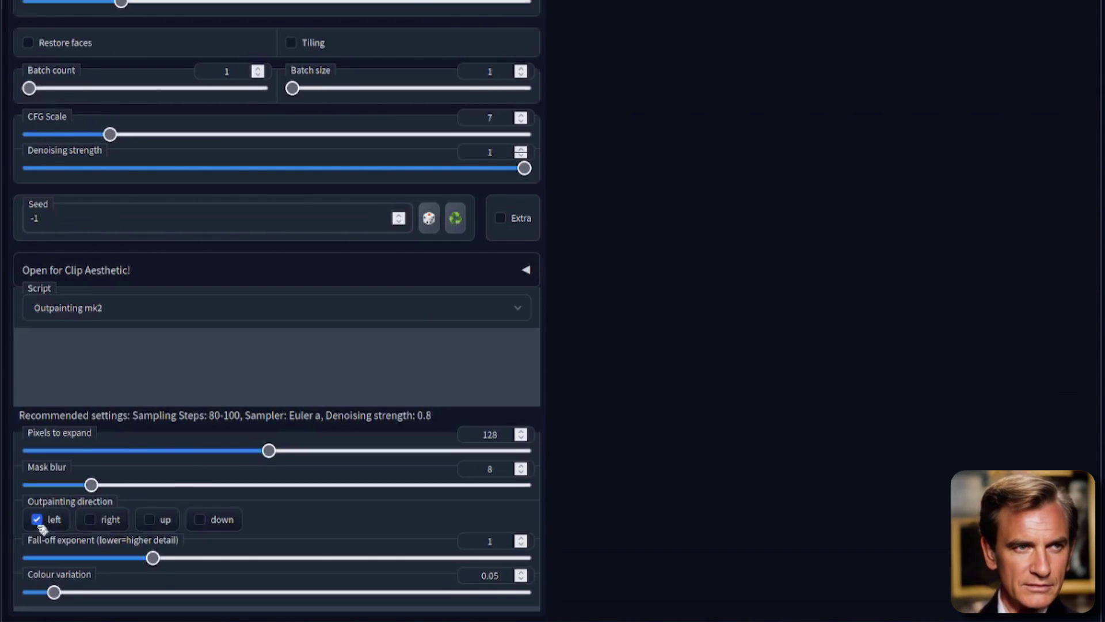
{"action": "left_click", "coordinate": [92, 525]}
Switch the Stable Diffusion checkpoint to SD1.5/sd-v1-5-inpainting.ckpt
{"action": "scroll", "coordinate": [737, 535], "scroll_direction": "up", "scroll_amount": 12}
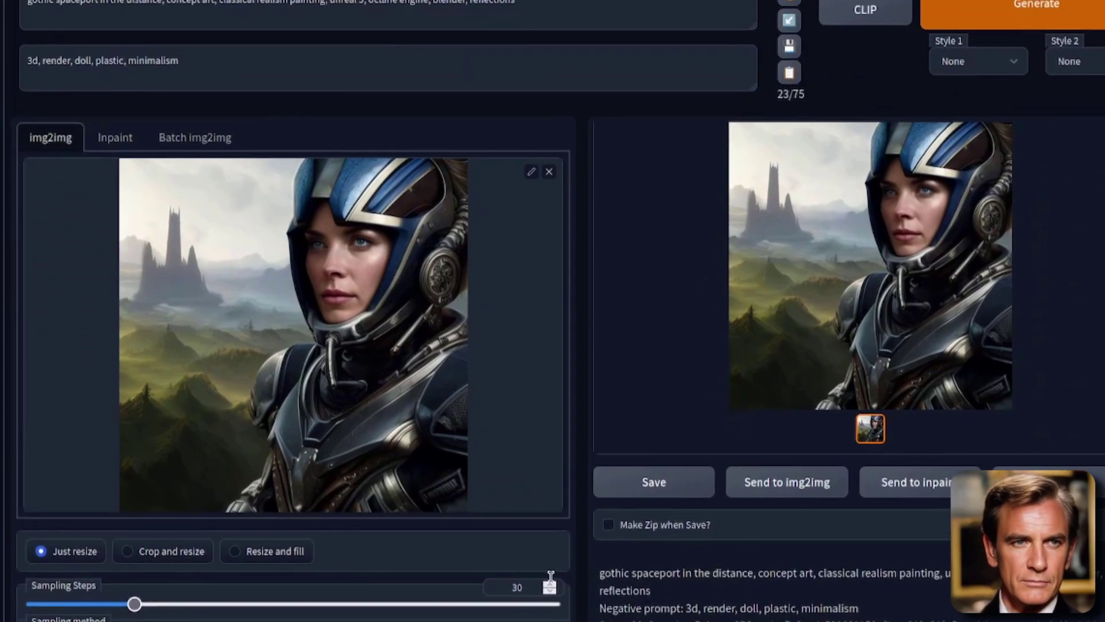
{"action": "scroll", "coordinate": [551, 576], "scroll_direction": "up", "scroll_amount": 5}
{"action": "left_click", "coordinate": [232, 30]}
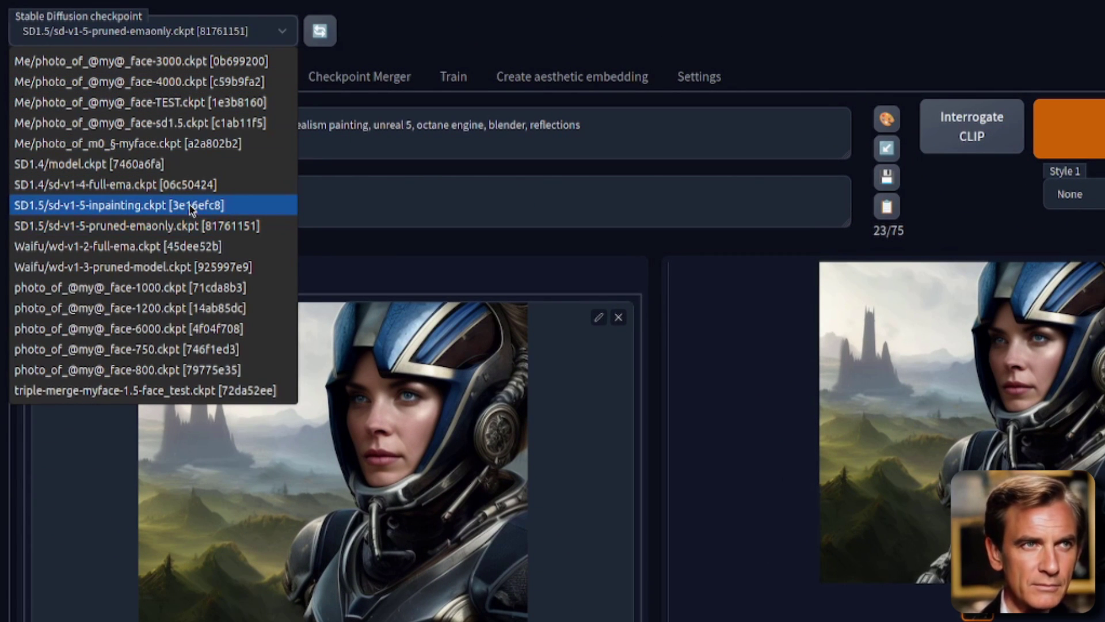
{"action": "left_click", "coordinate": [192, 208]}
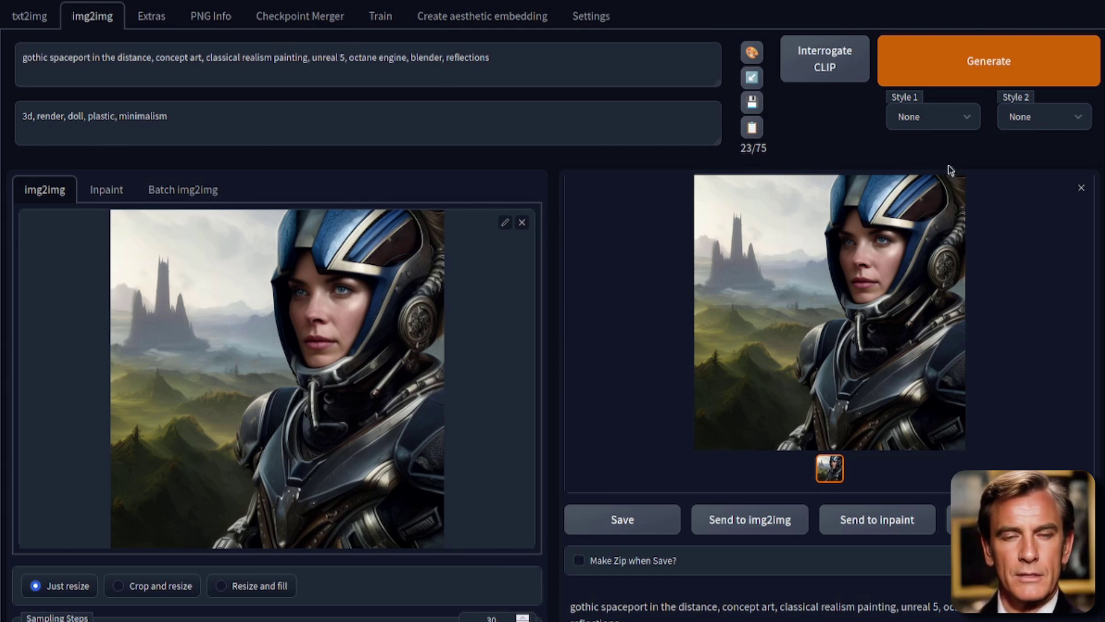
Generate the rightward outpaint with the gothic spaceport prompt and inspect the result enlarged
{"action": "left_click", "coordinate": [987, 60]}
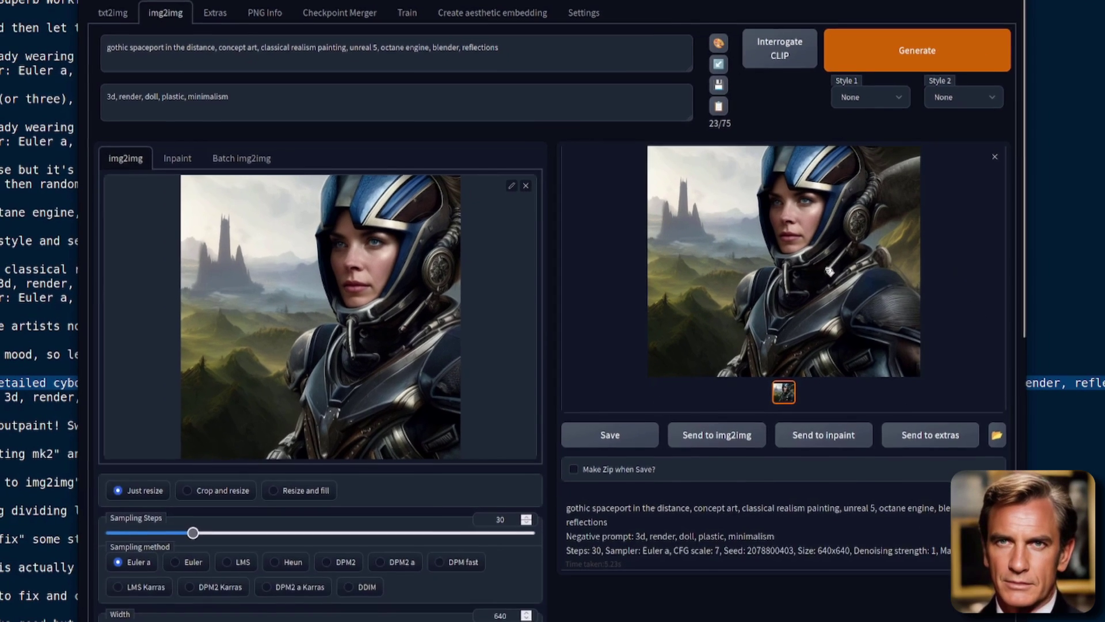
{"action": "left_click", "coordinate": [829, 331]}
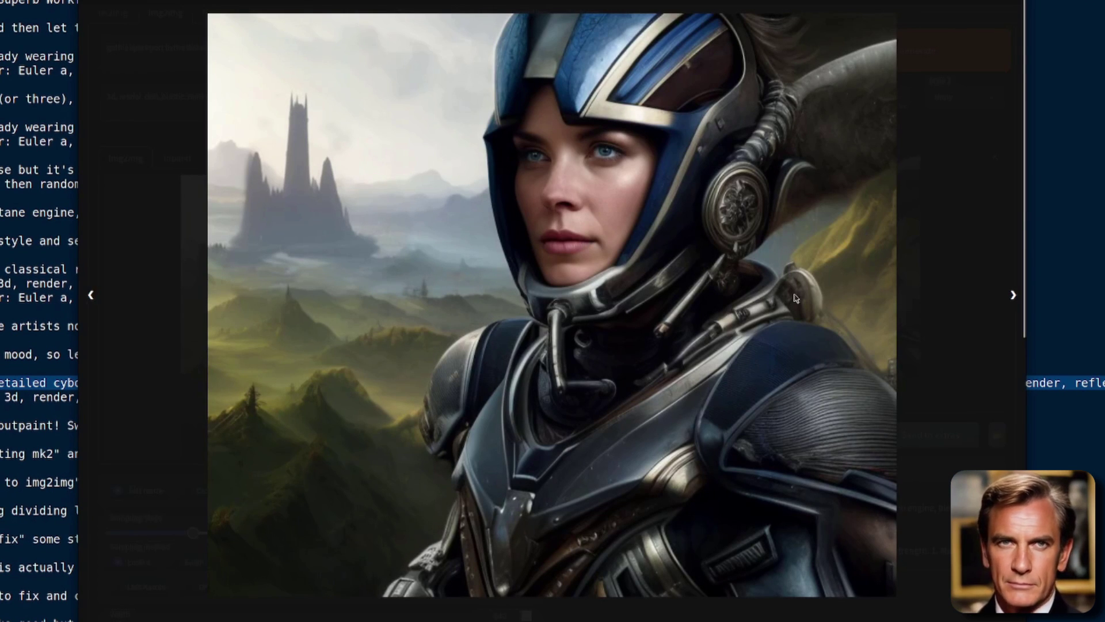
{"action": "left_click", "coordinate": [827, 465]}
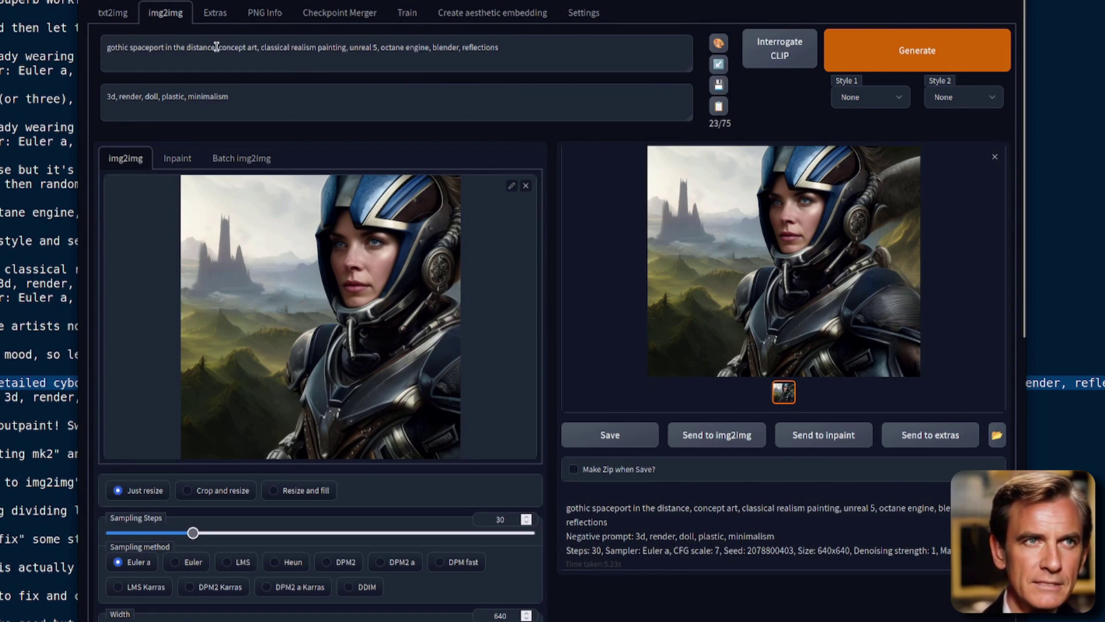
Replace "gothic spaceport in the distance," in the prompt with "armoured future woman, with a forest in the background"
{"action": "left_click_drag", "start_coordinate": [216, 47], "coordinate": [32, 39]}
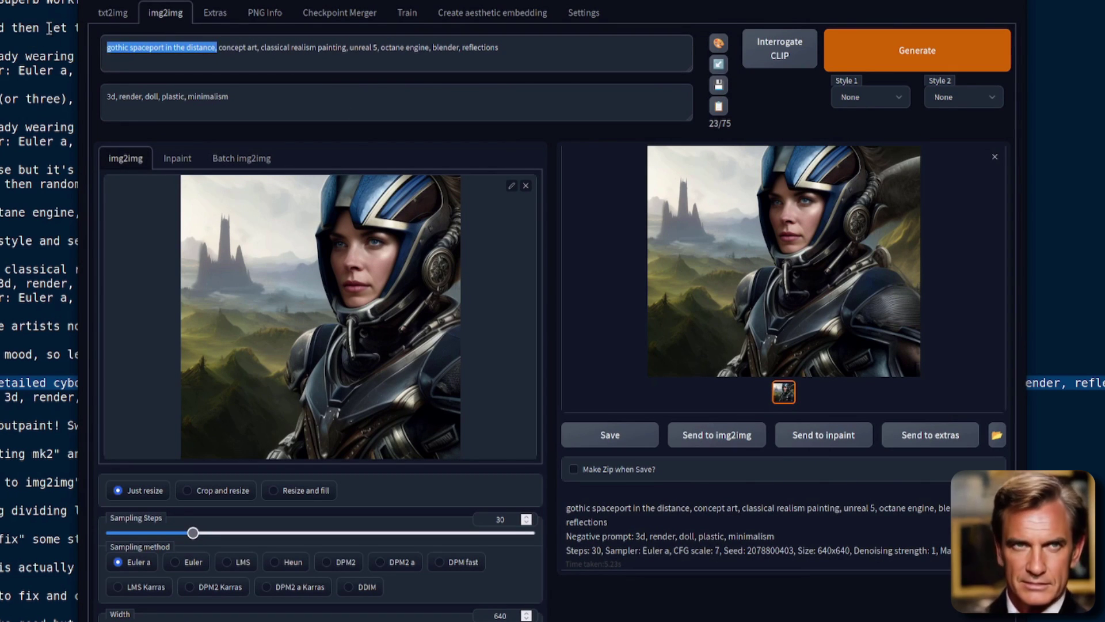
{"action": "key", "text": "BackSpace"}
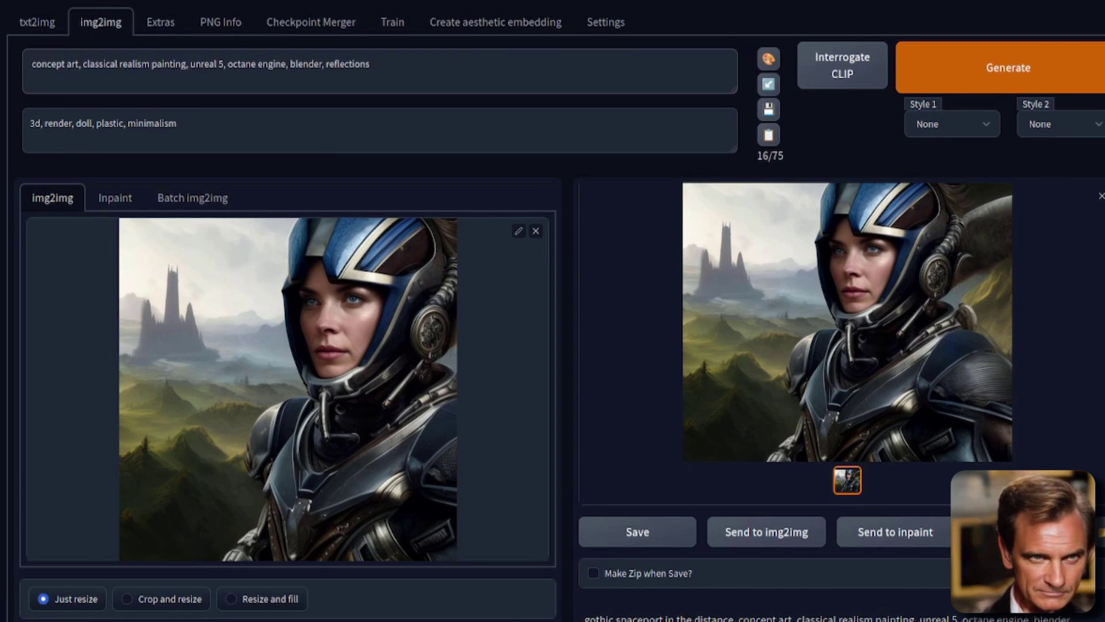
{"action": "type", "text": "armoured"}
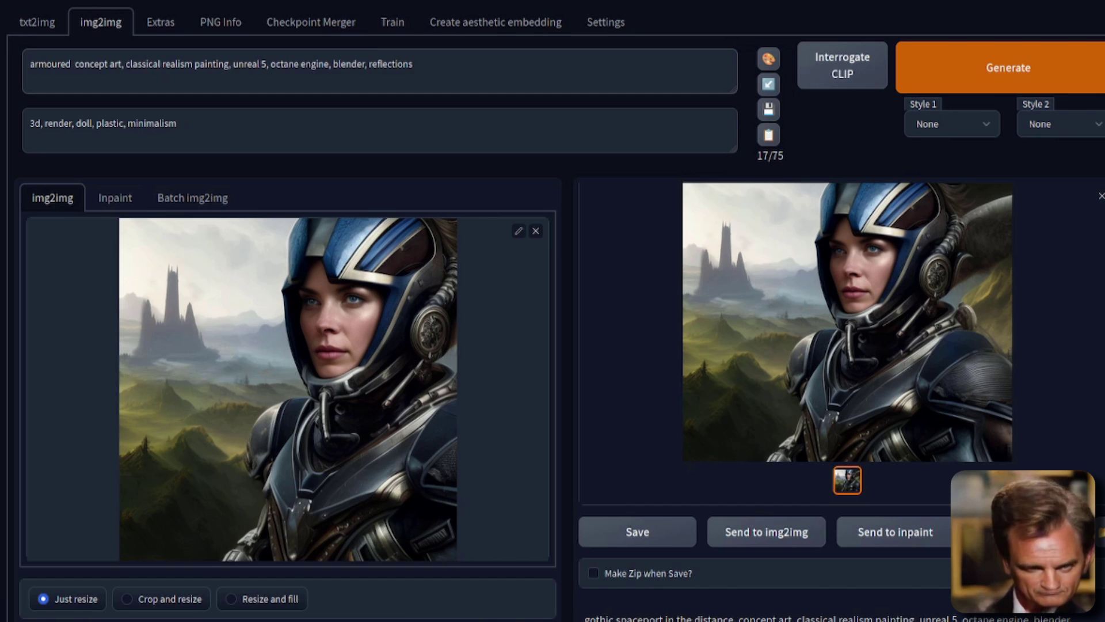
{"action": "type", "text": "future"}
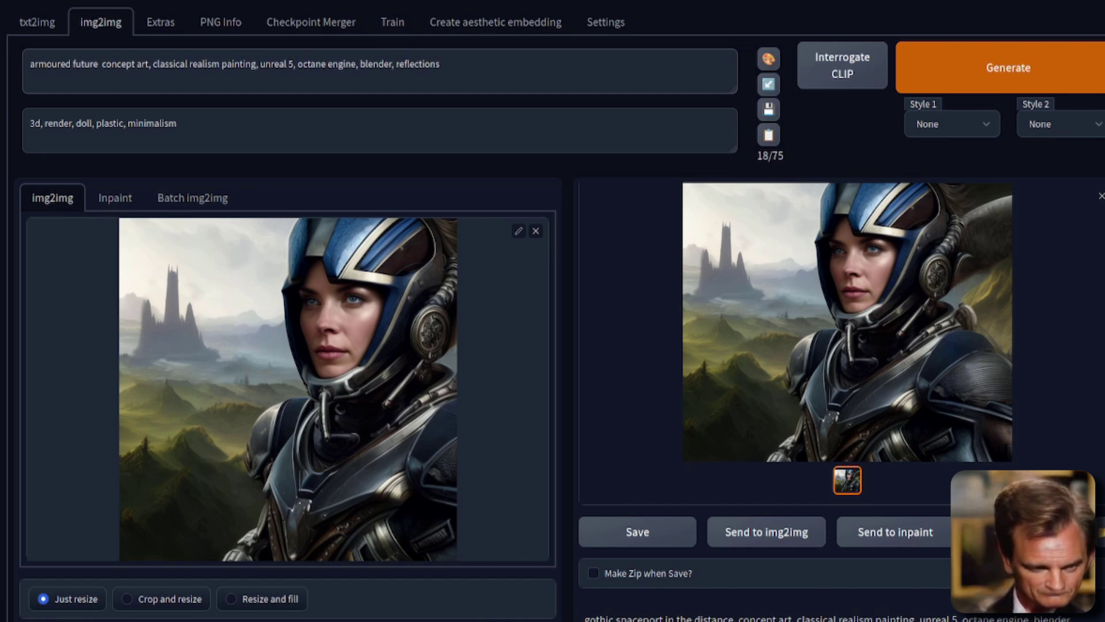
{"action": "type", "text": " woman"}
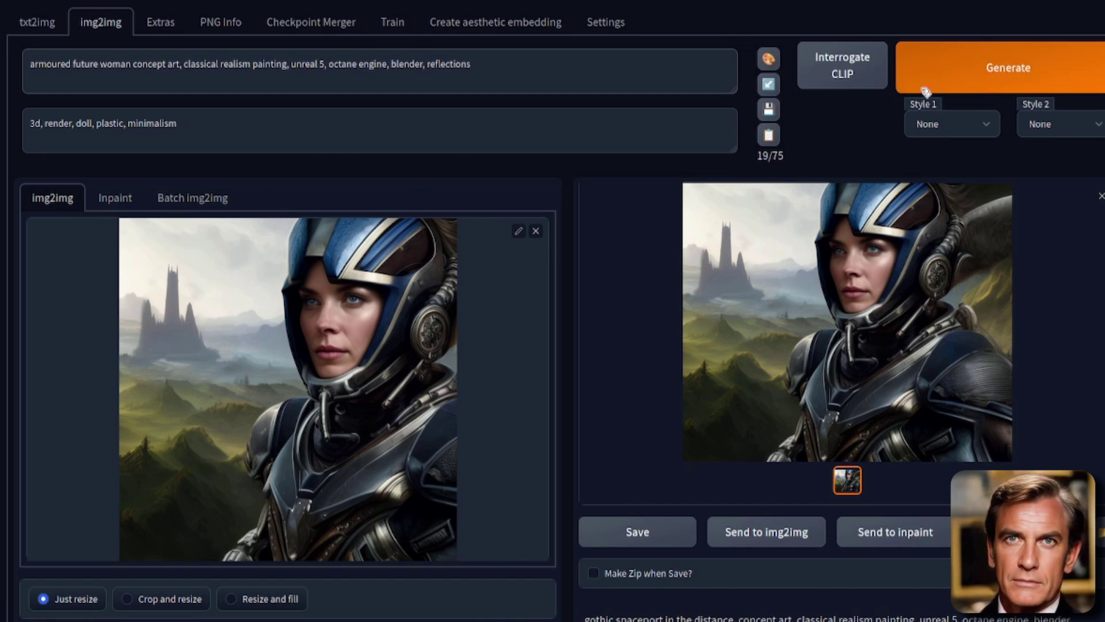
{"action": "type", "text": ", with a for"}
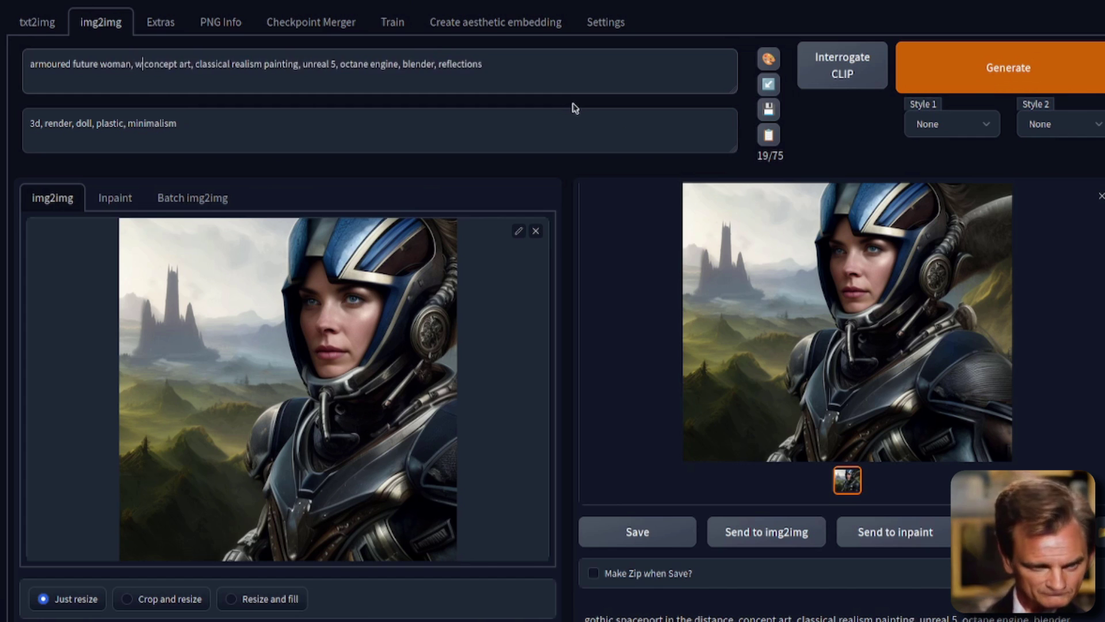
{"action": "type", "text": "est in the ba"}
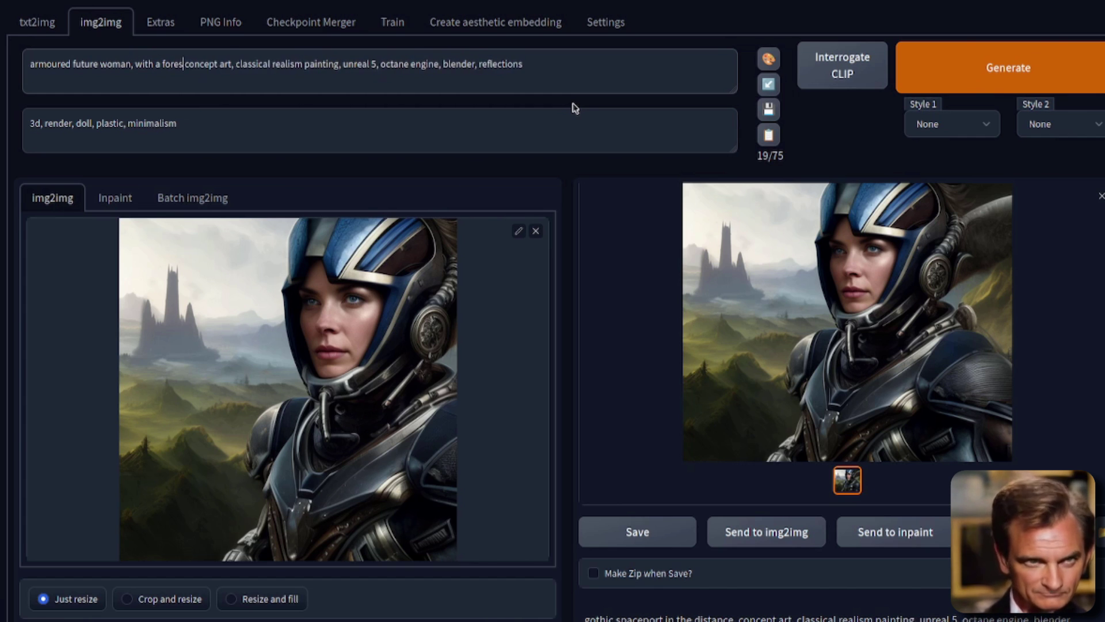
{"action": "type", "text": "ckground"}
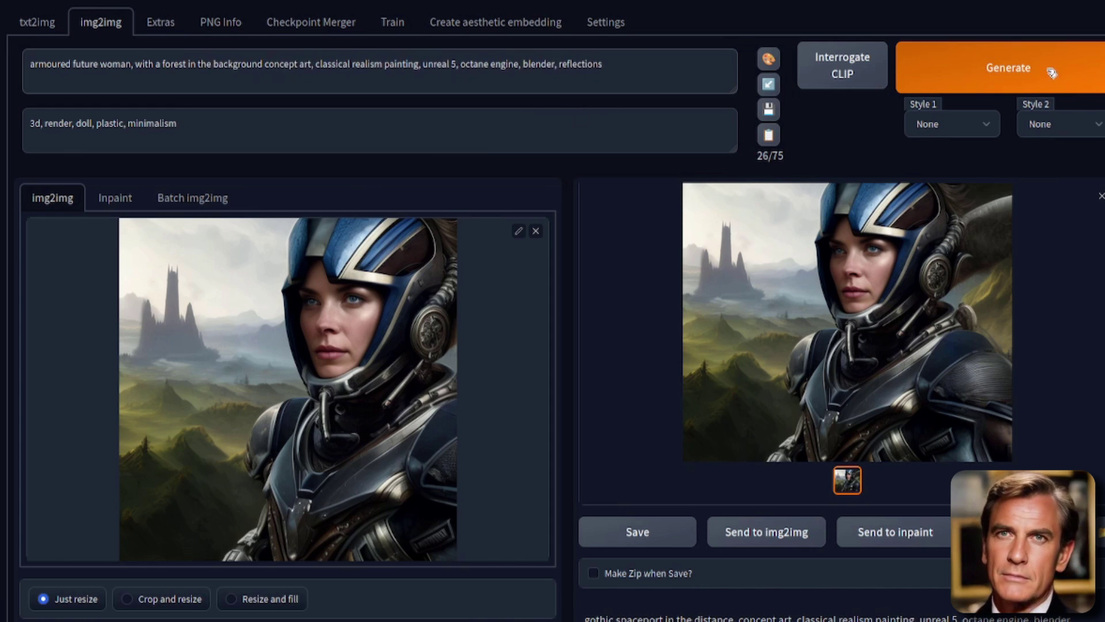
Generate the rightward outpaint with the forest prompt, send the result to img2img and inspect it enlarged
{"action": "key", "text": "ctrl+Return"}
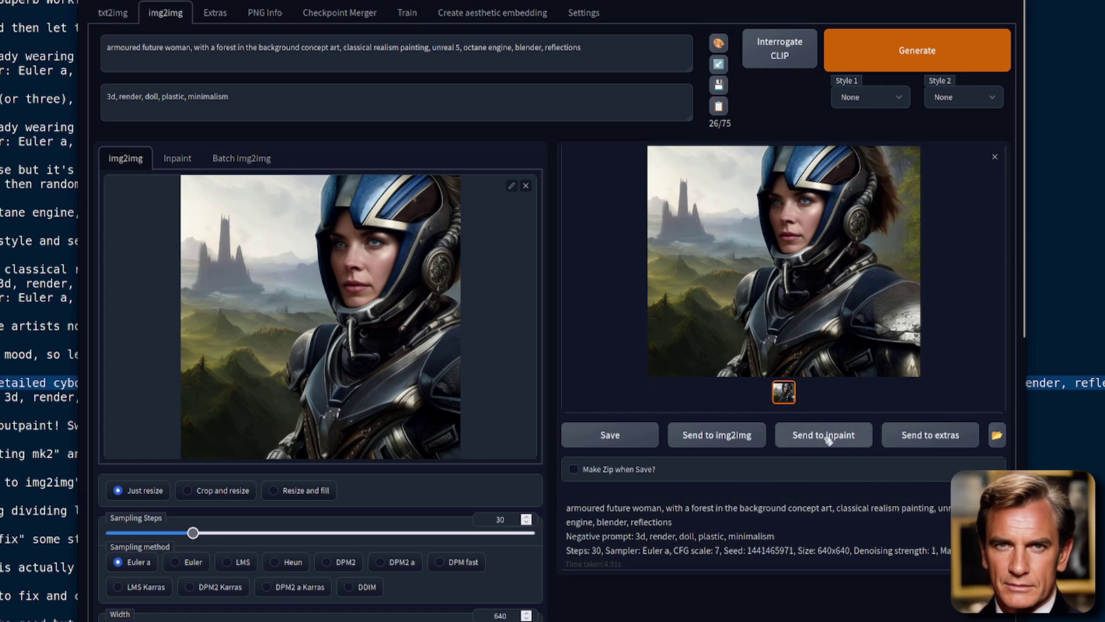
{"action": "left_click", "coordinate": [735, 435]}
{"action": "left_click", "coordinate": [795, 280]}
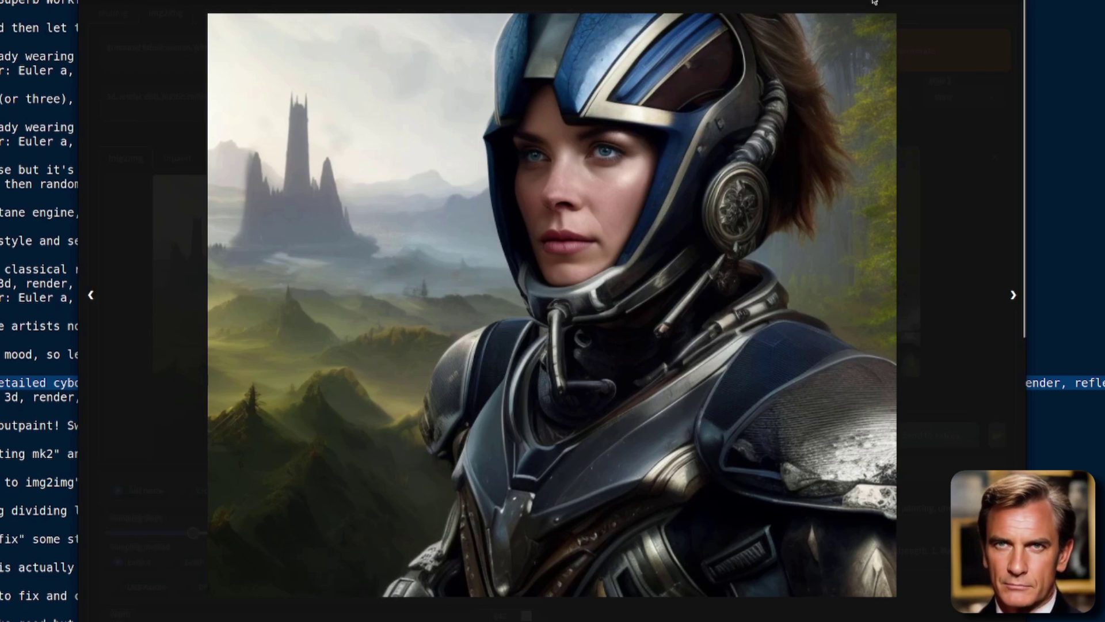
{"action": "left_click", "coordinate": [831, 503]}
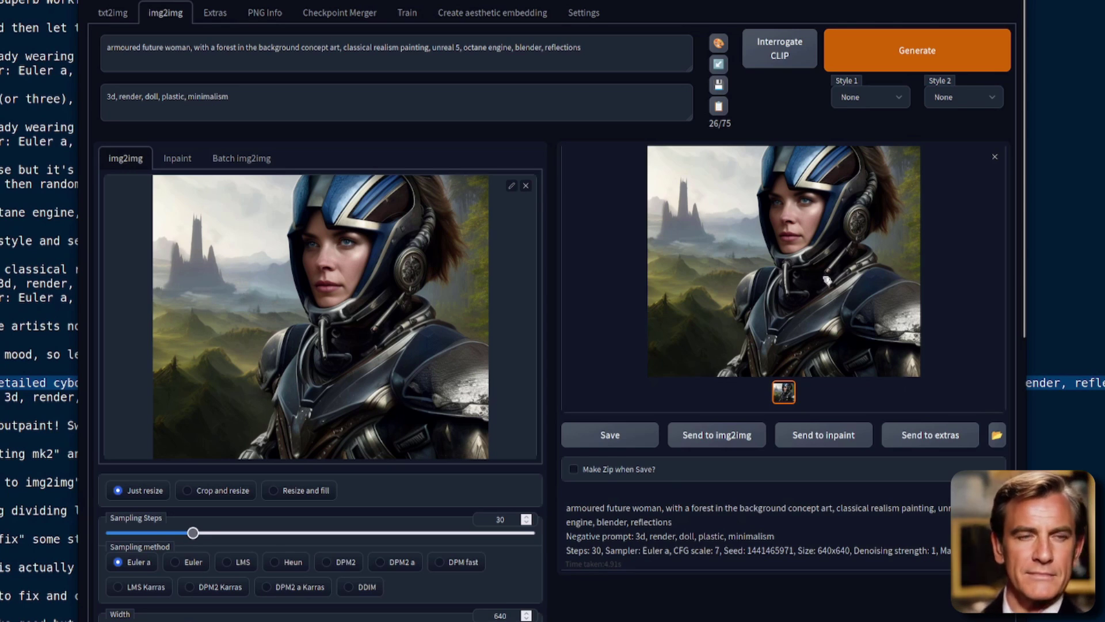
Review the remaining workflow notes in InpaintOutpaintWorkflow.txt, and return to the web UI to view the outpainted image enlarged
{"action": "key", "text": "alt+Tab"}
{"action": "scroll", "coordinate": [658, 349], "scroll_direction": "down", "scroll_amount": 2}
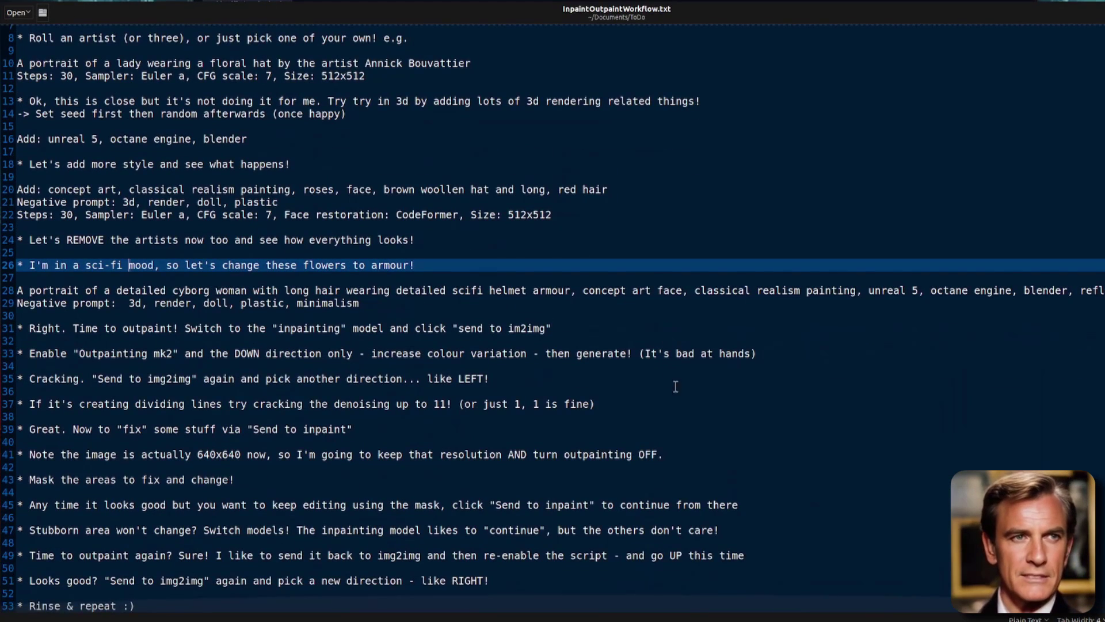
{"action": "key", "text": "alt+Tab"}
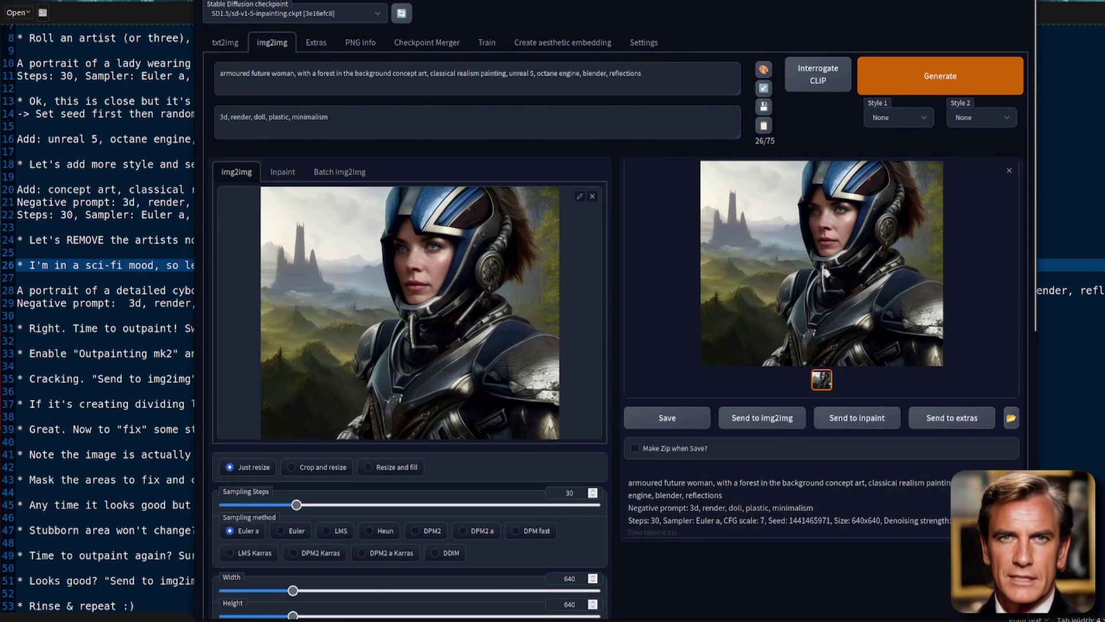
{"action": "left_click", "coordinate": [891, 272]}
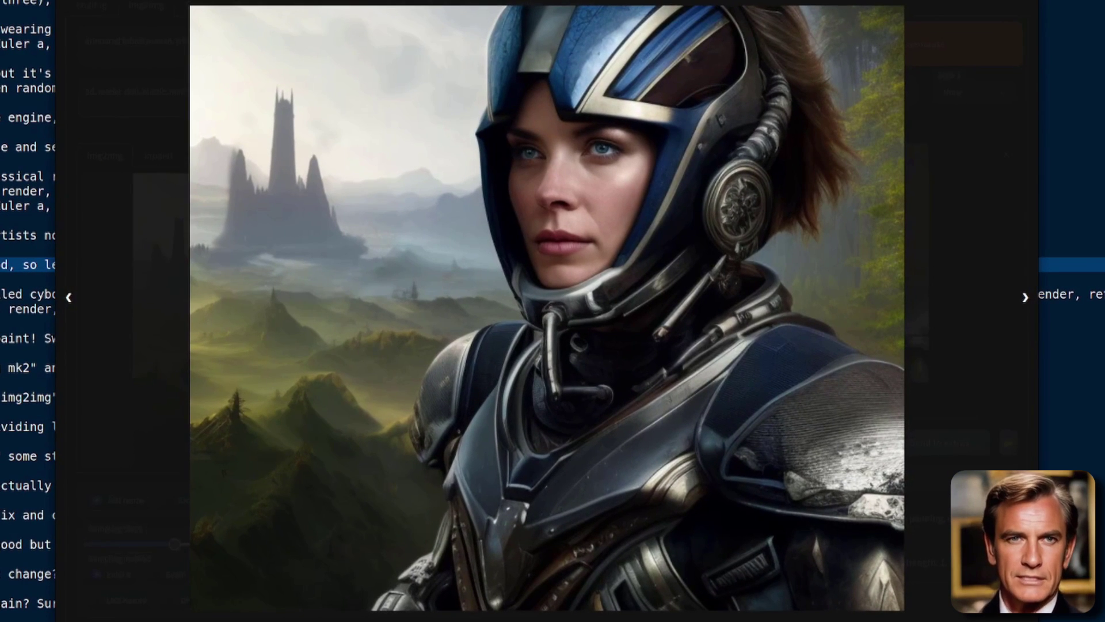